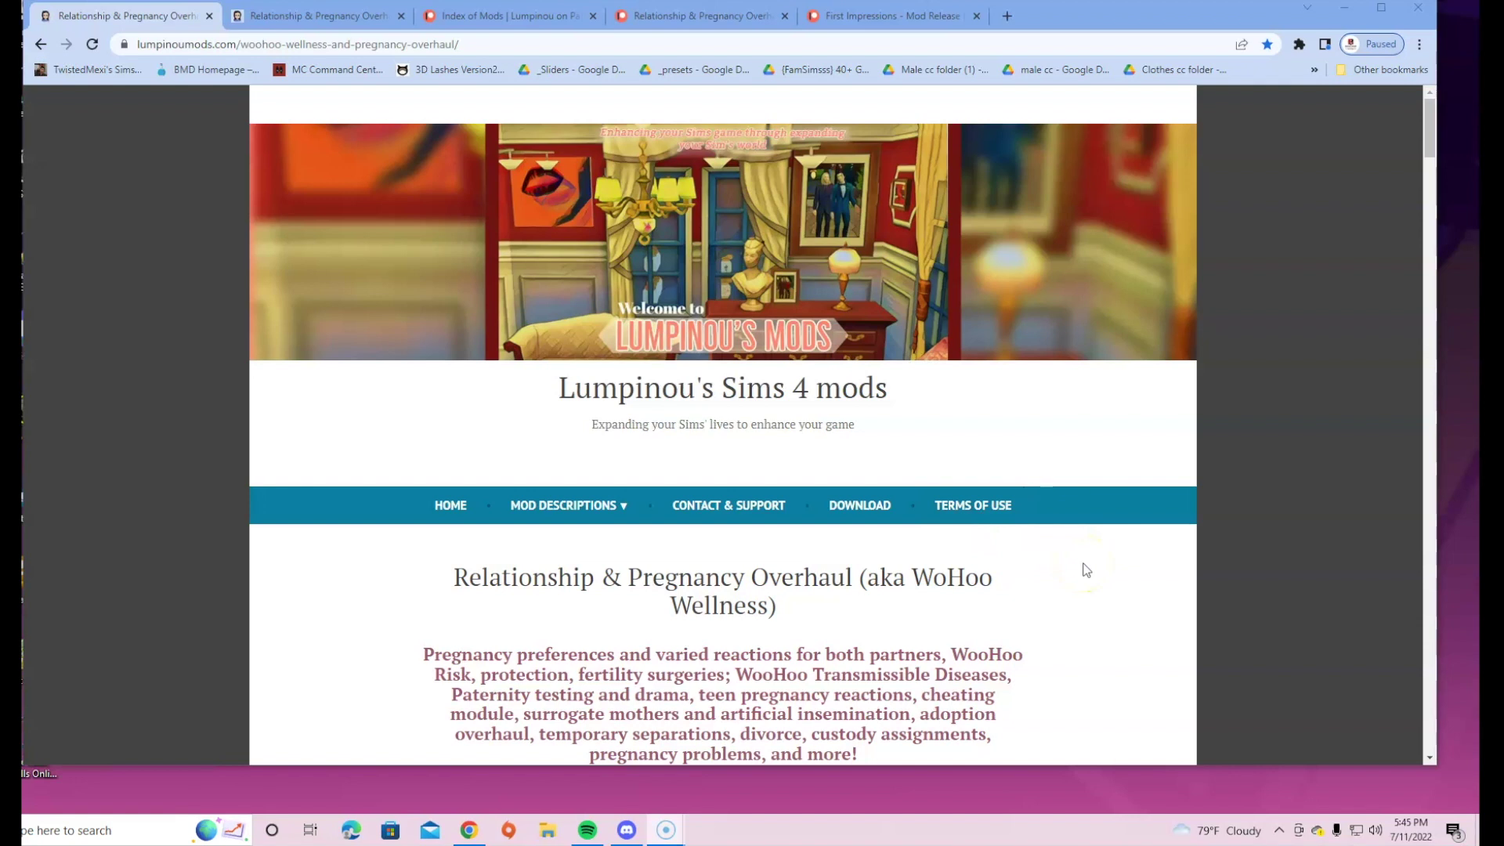
Review the introduction of the Relationship & Pregnancy Overhaul mod page and its Module 1 description.
scroll(1087, 569, "down", 4)
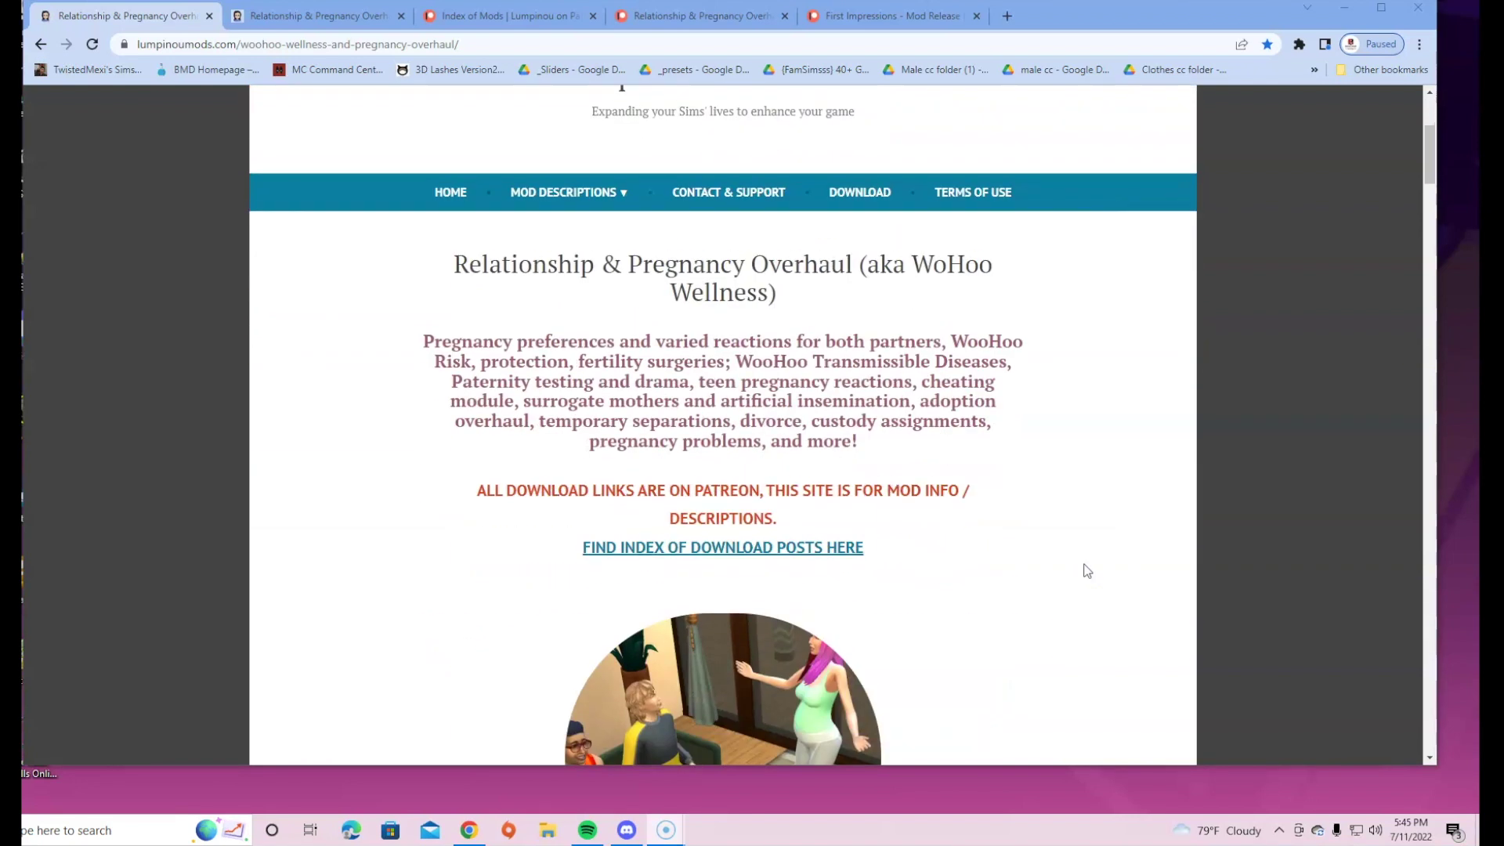
scroll(1087, 569, "down", 3)
scroll(1087, 570, "down", 2)
scroll(1087, 570, "up", 1)
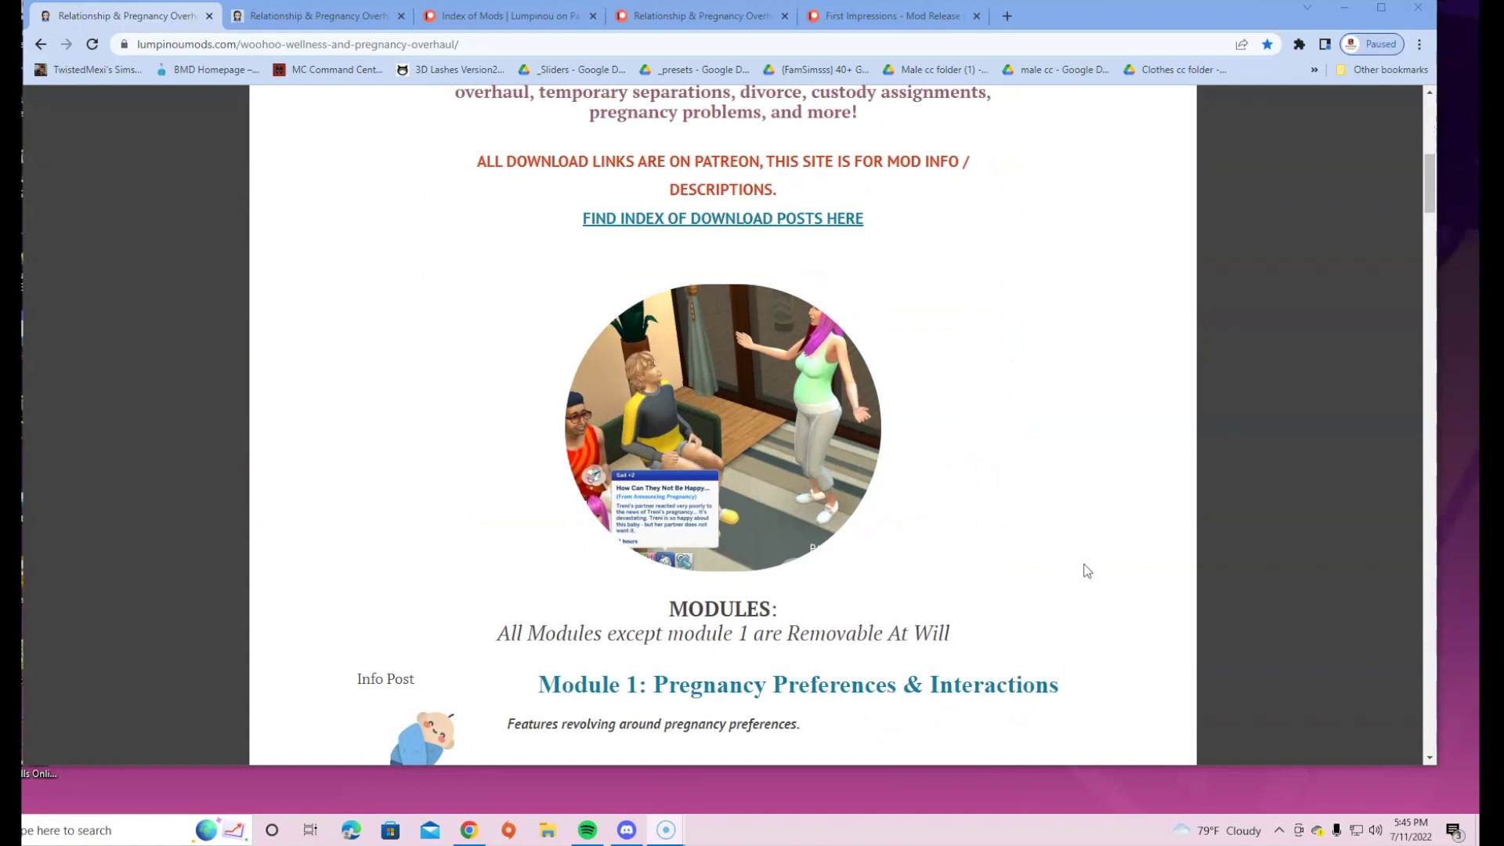
scroll(1086, 570, "up", 3)
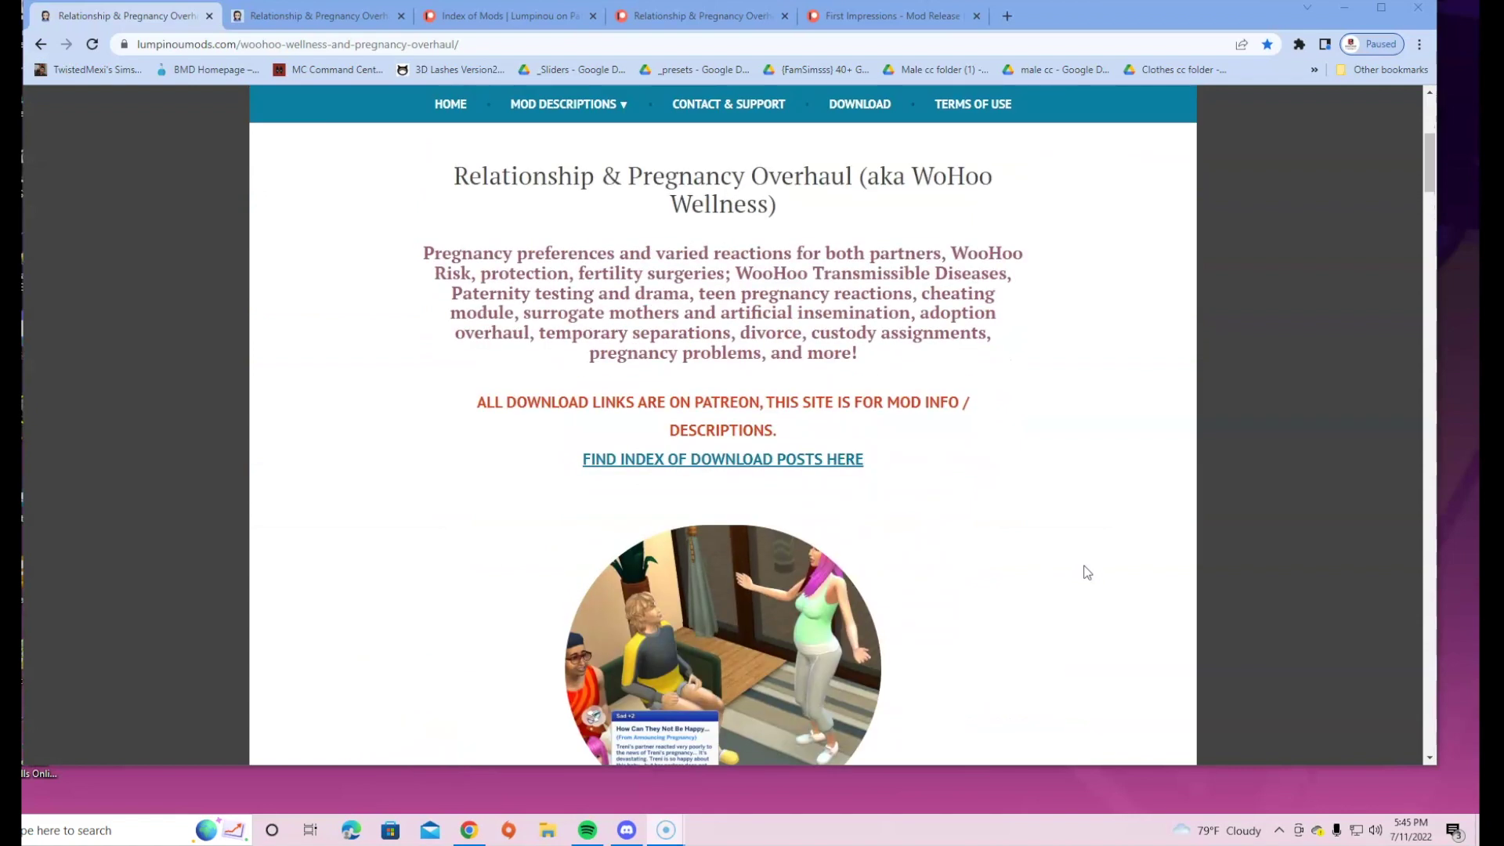
left_click(1055, 559)
scroll(1054, 563, "down", 4)
left_click(1040, 605)
scroll(1036, 623, "down", 2)
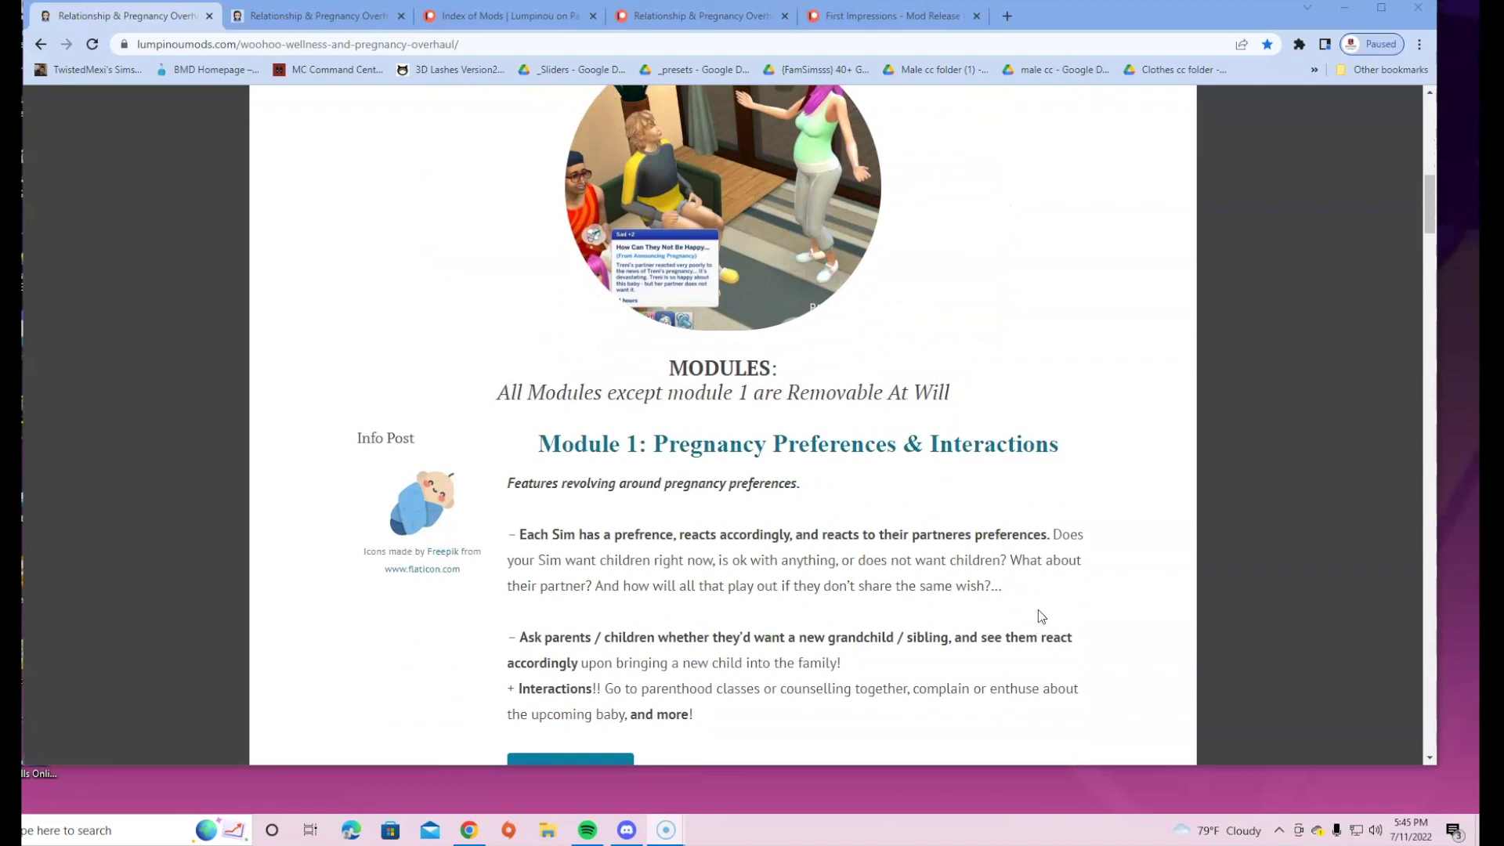
scroll(1037, 609, "down", 2)
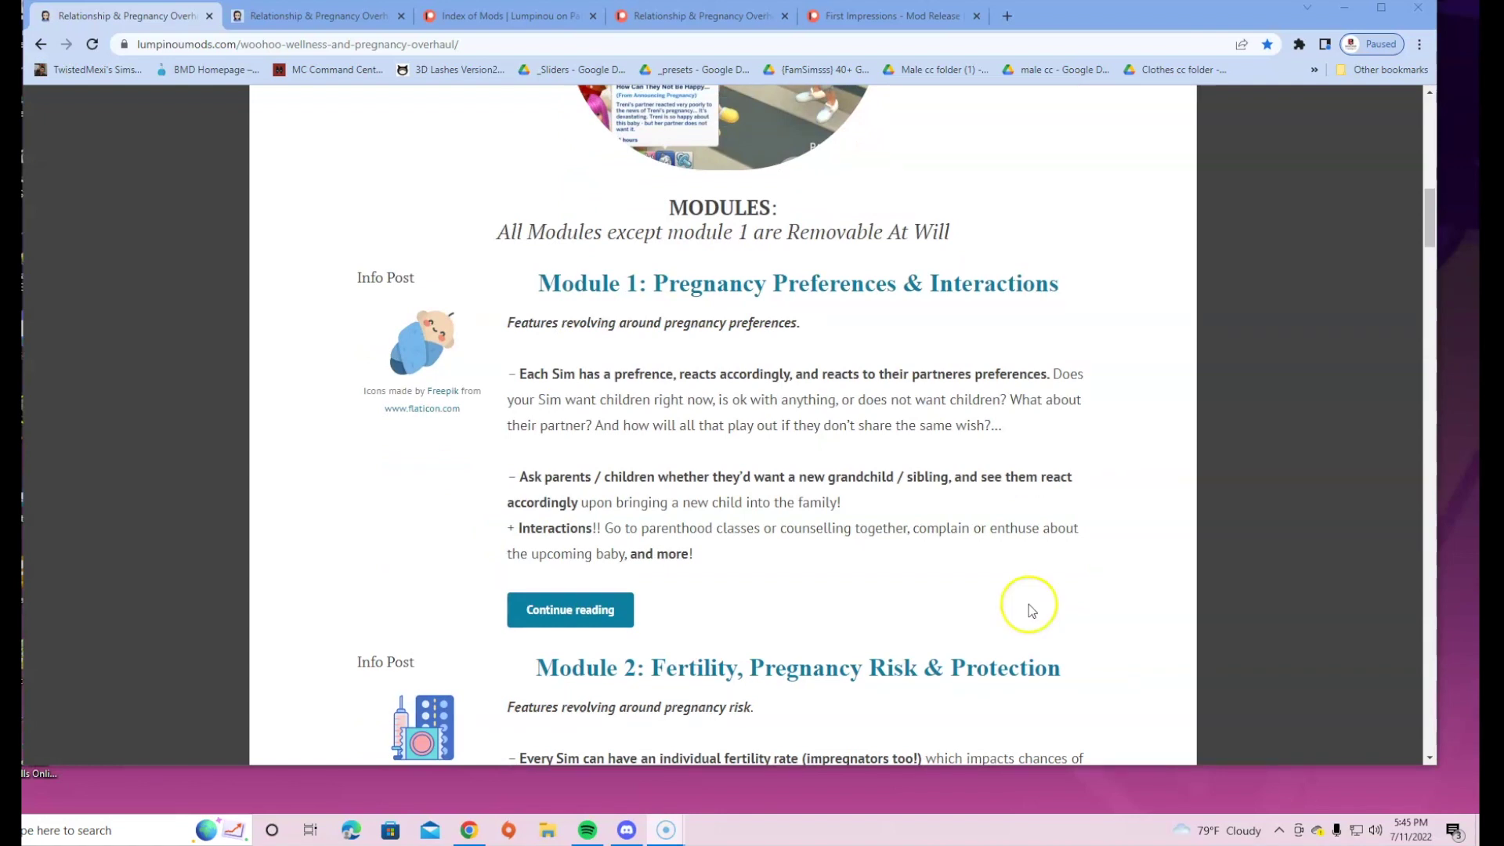
Examine the descriptions of Modules 2 through 10 on the mod overview page.
scroll(1031, 608, "down", 4)
scroll(1062, 354, "down", 4)
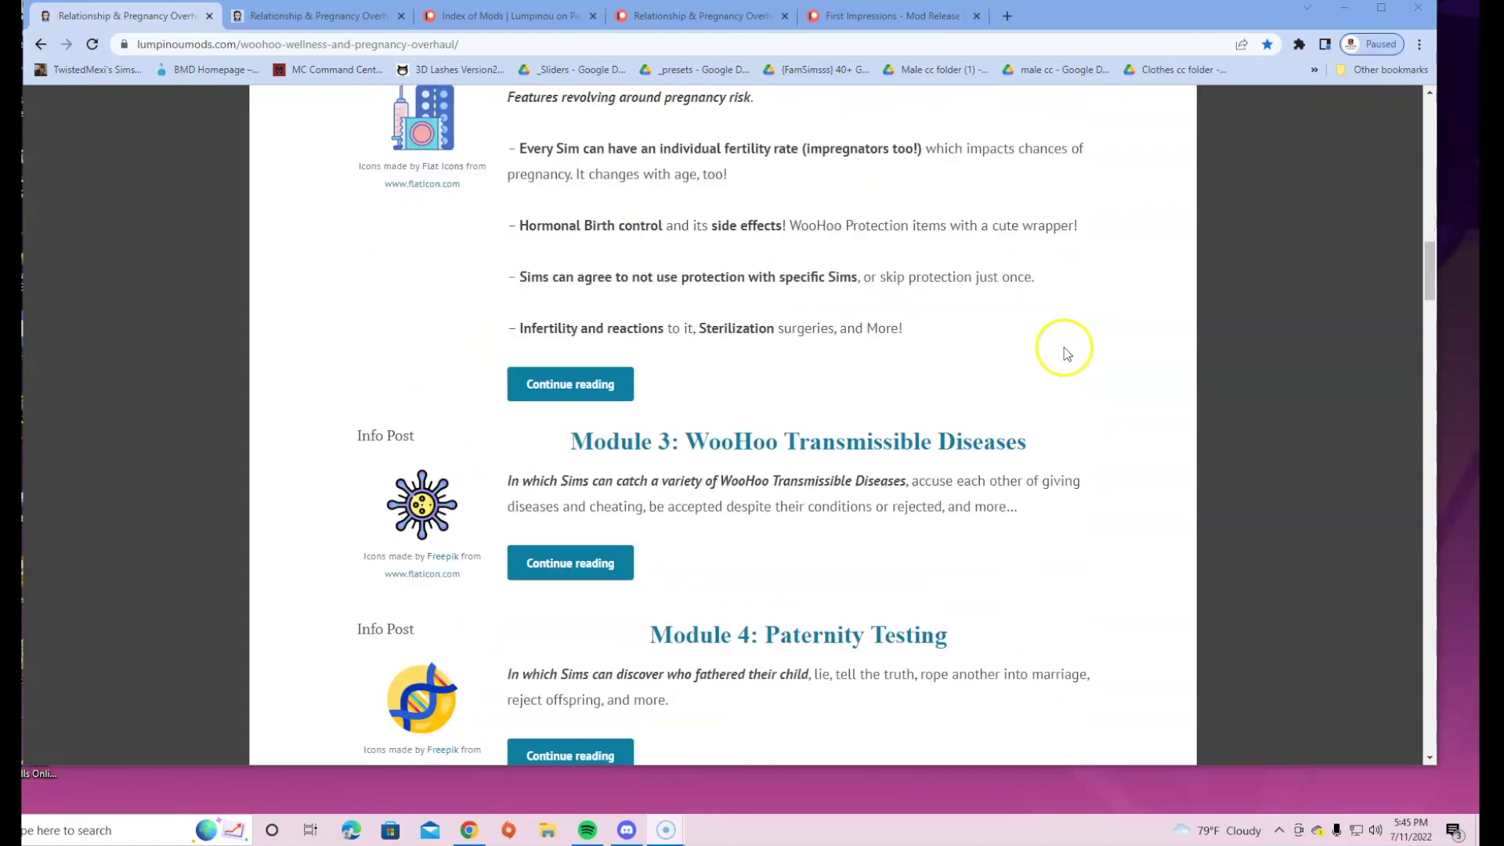
scroll(729, 405, "down", 5)
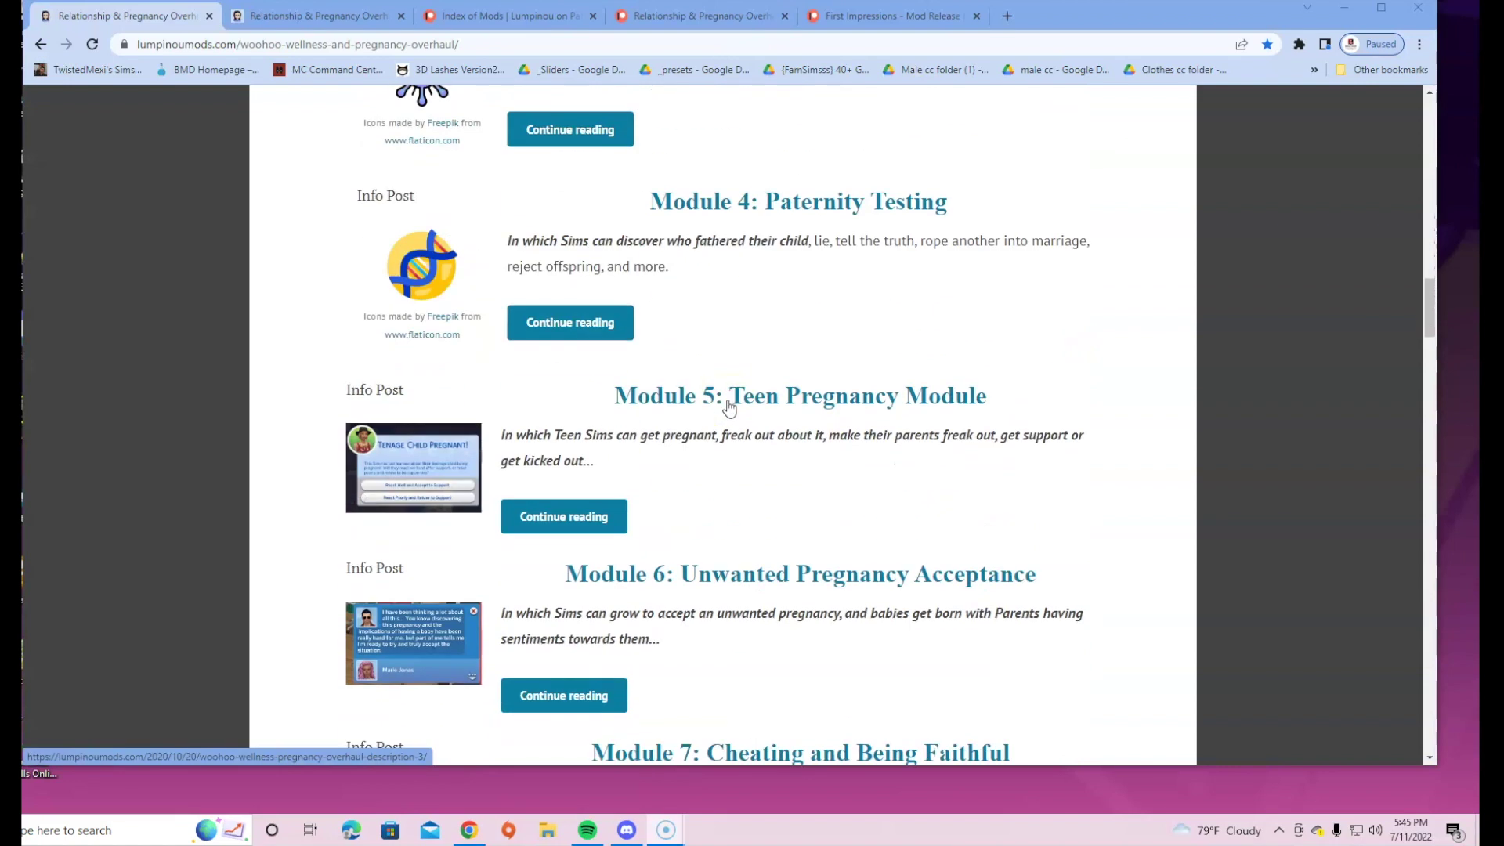
scroll(815, 637, "down", 4)
scroll(638, 625, "down", 5)
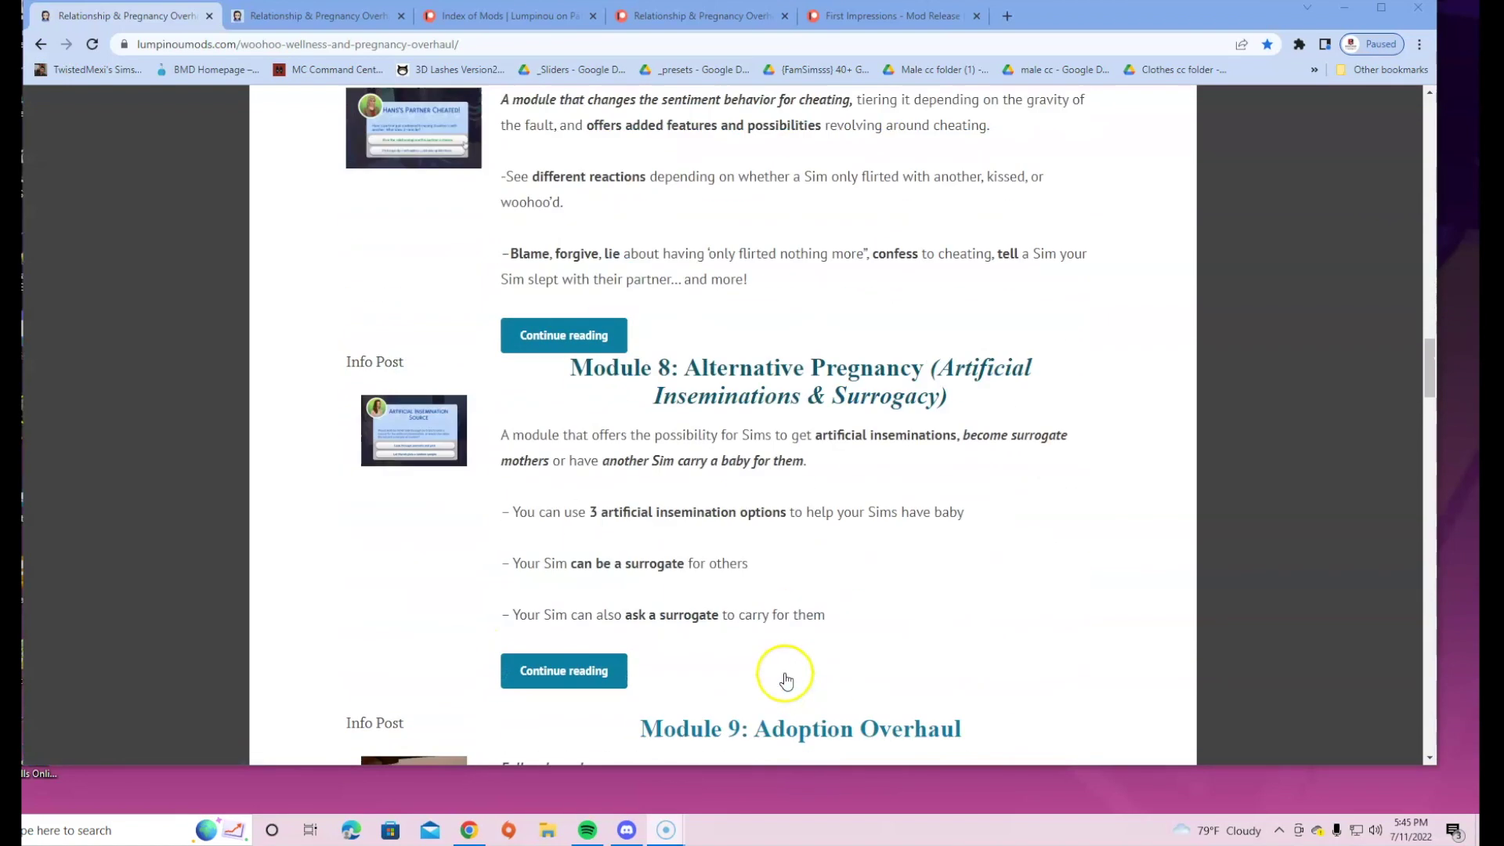
scroll(625, 561, "down", 4)
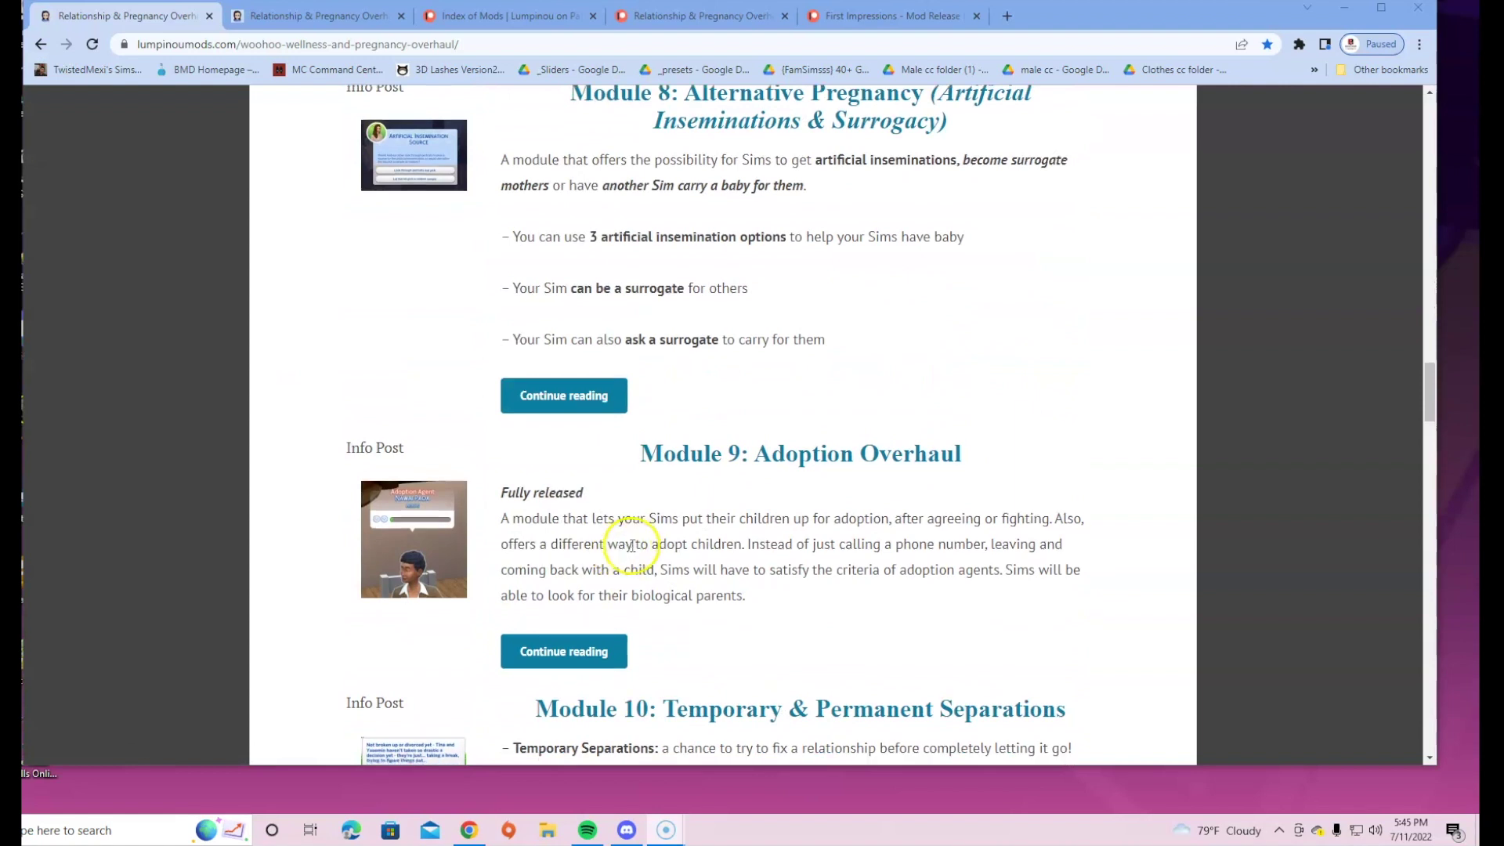
scroll(650, 556, "down", 5)
scroll(883, 396, "up", 5)
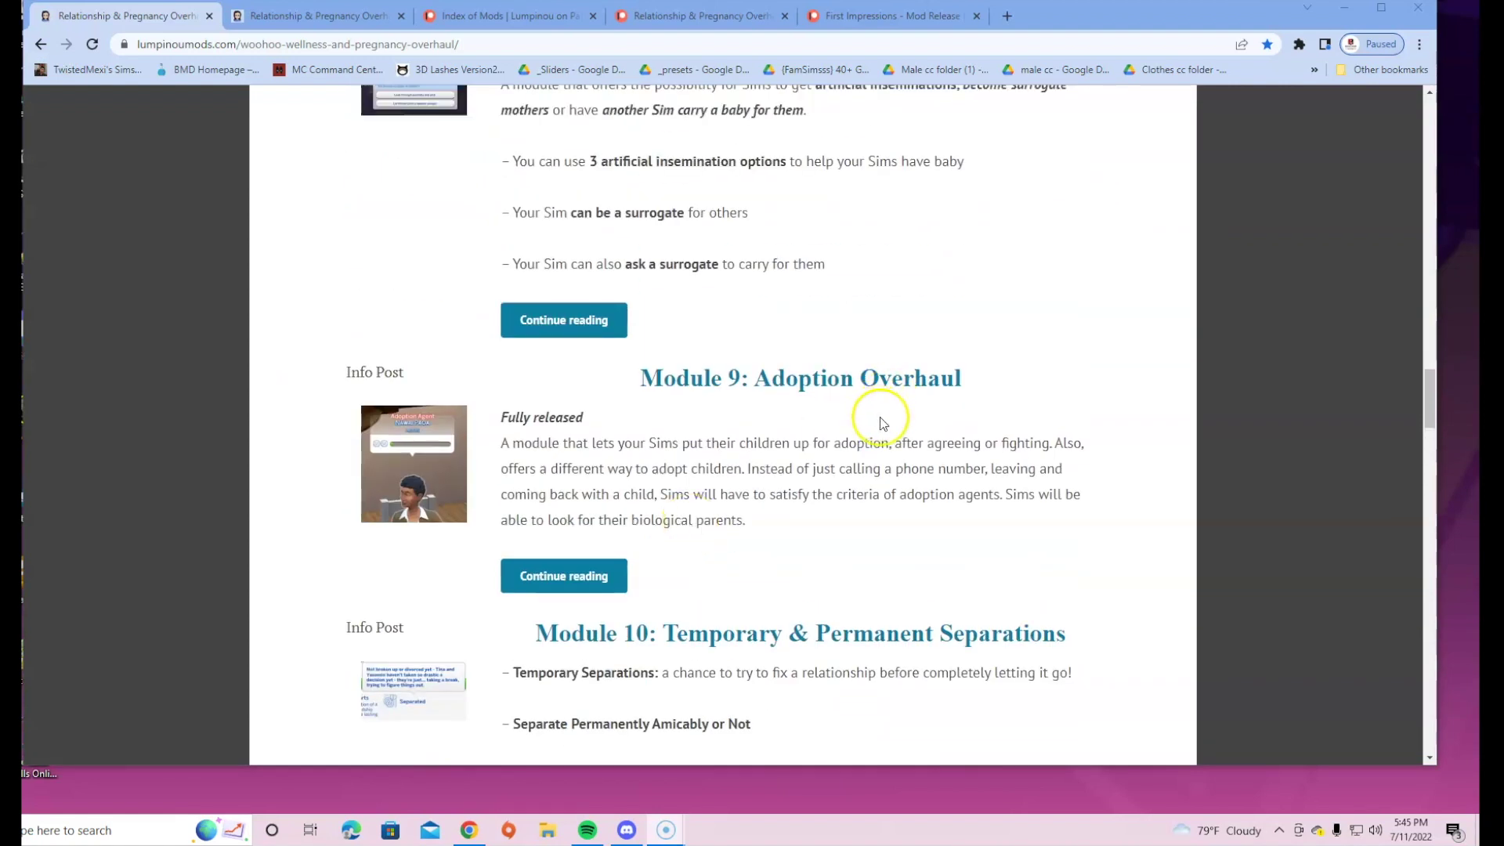
scroll(883, 463, "down", 6)
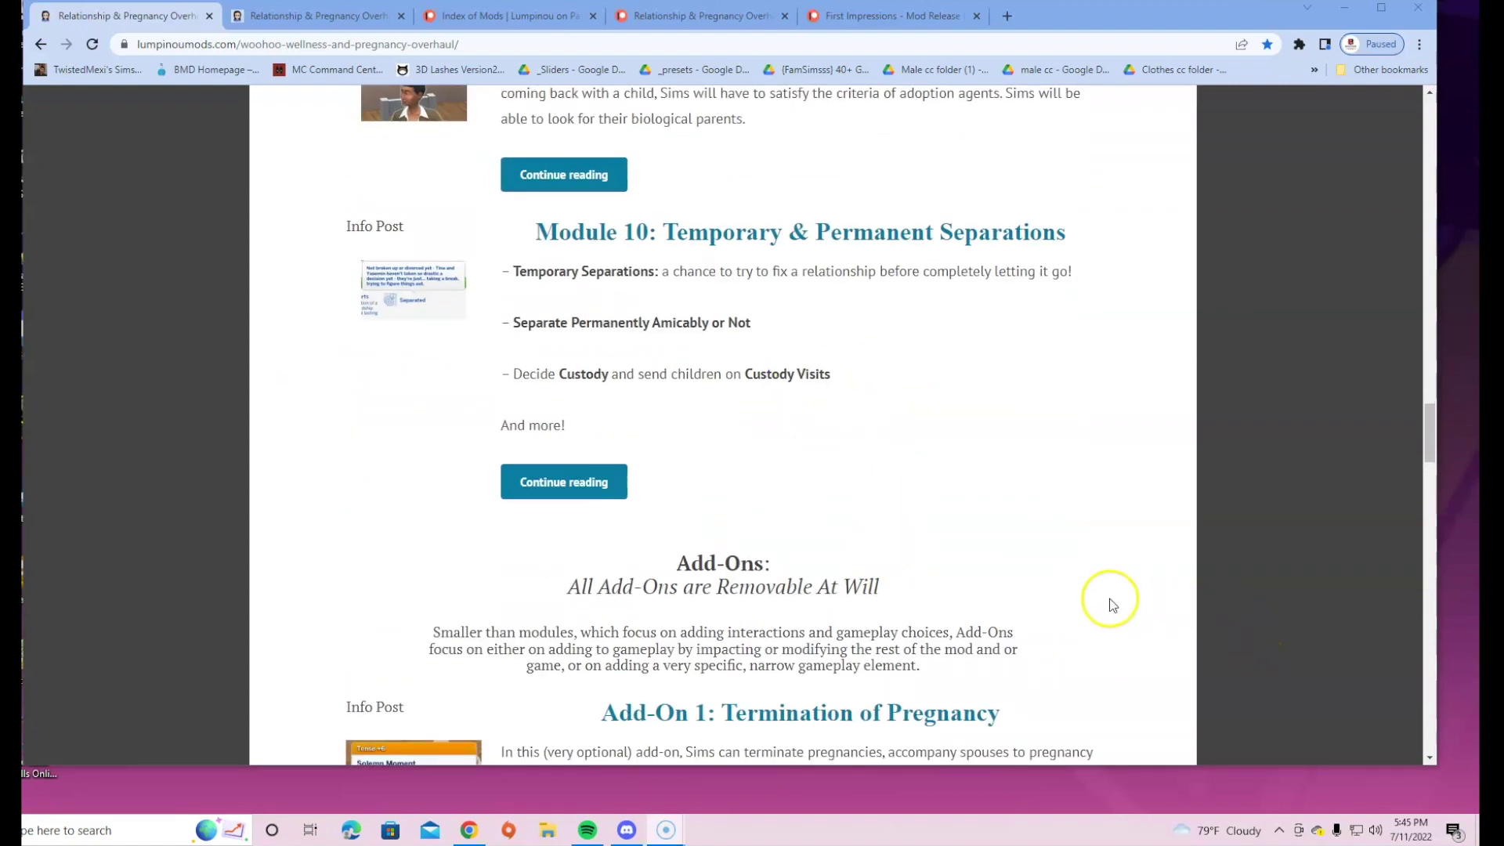
Look through the add-ons and upcoming module changes, as far as the download index link ending the overview.
scroll(1104, 595, "down", 5)
scroll(987, 567, "down", 15)
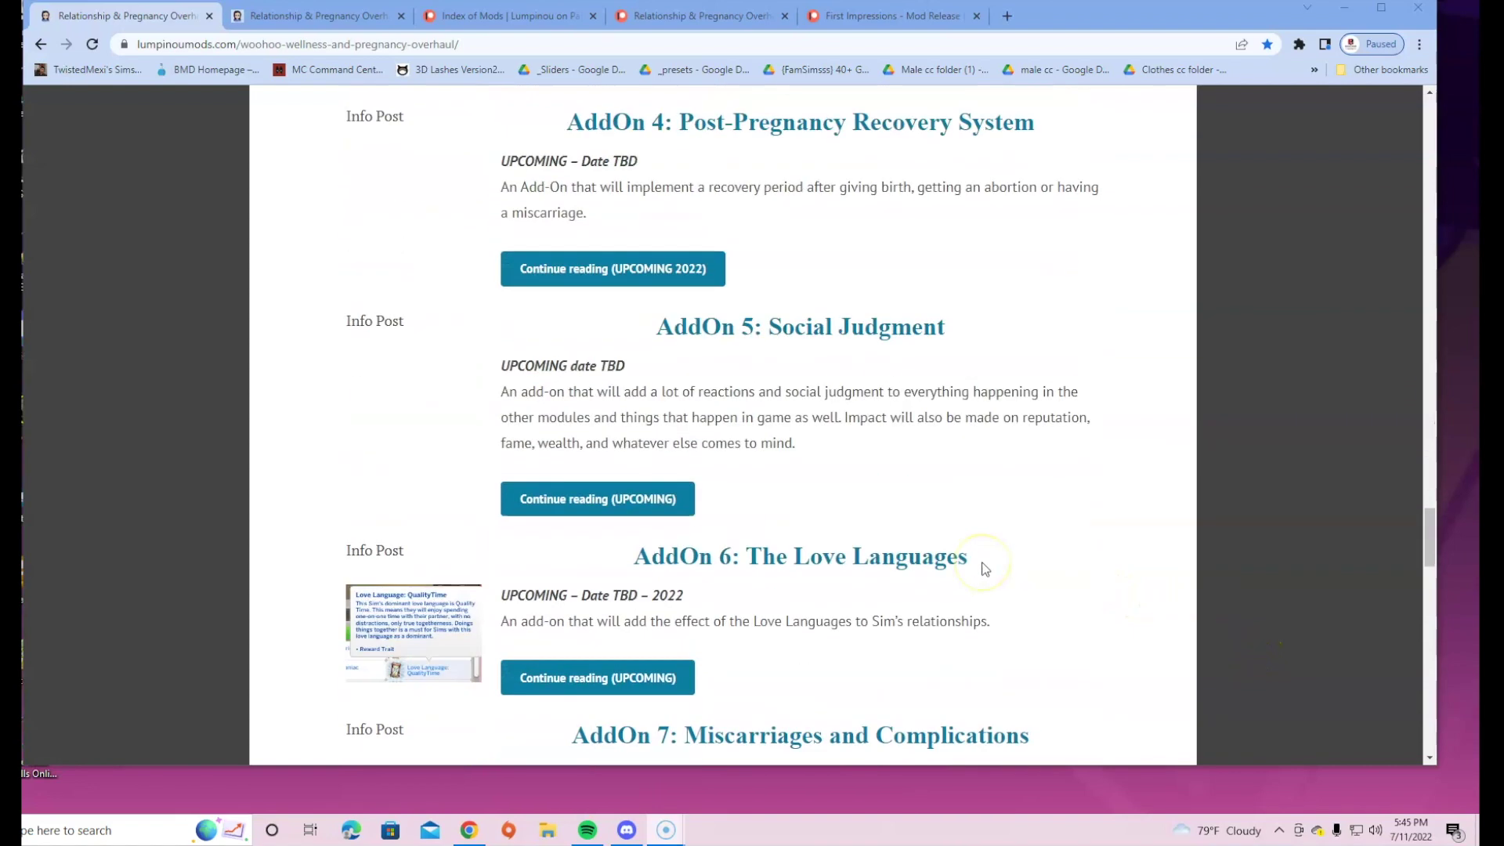
scroll(986, 569, "down", 17)
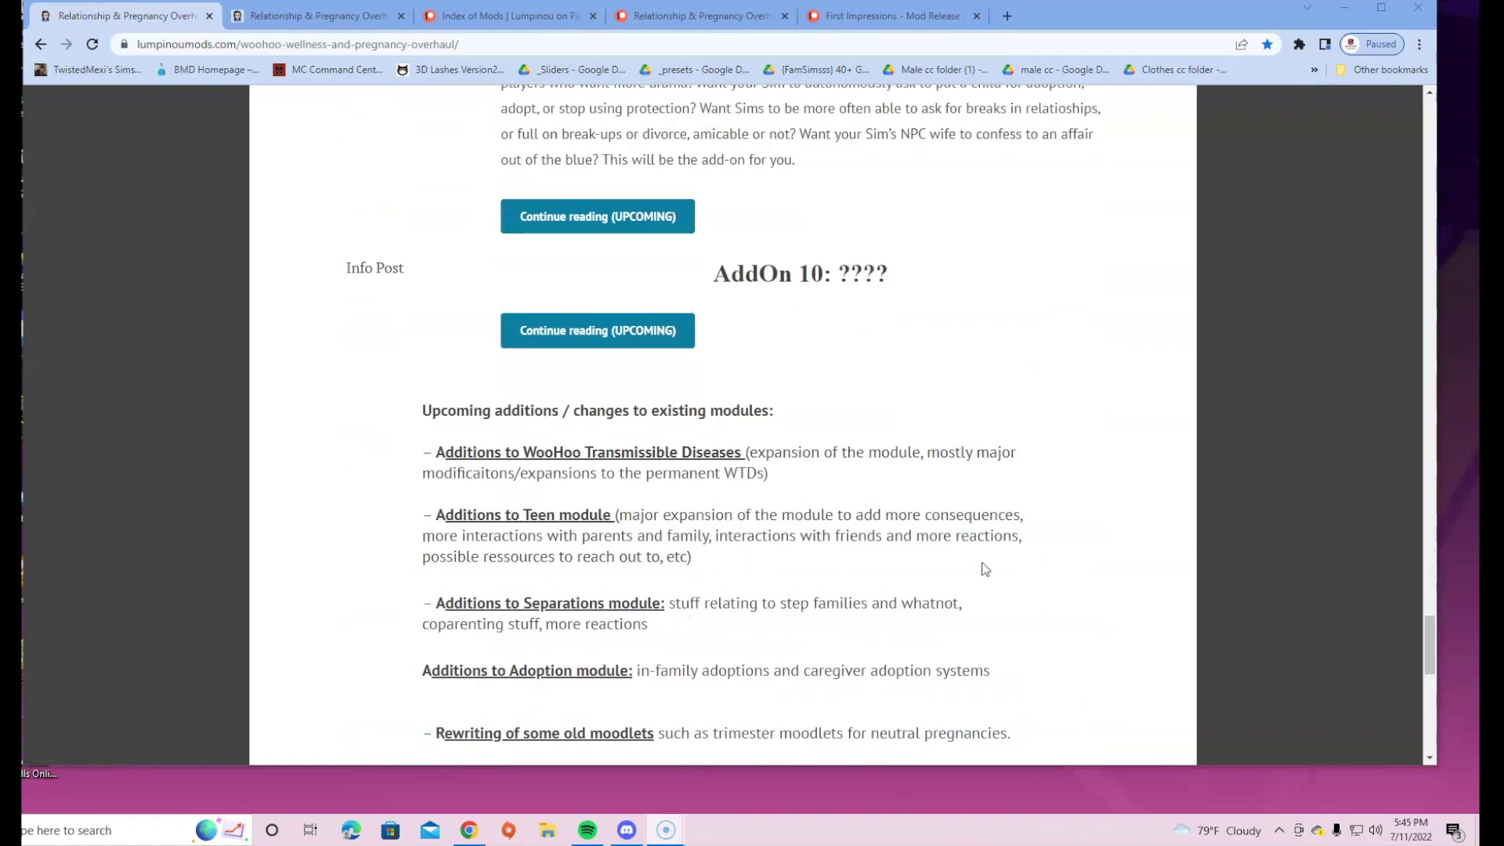
scroll(981, 564, "down", 4)
scroll(981, 564, "up", 4)
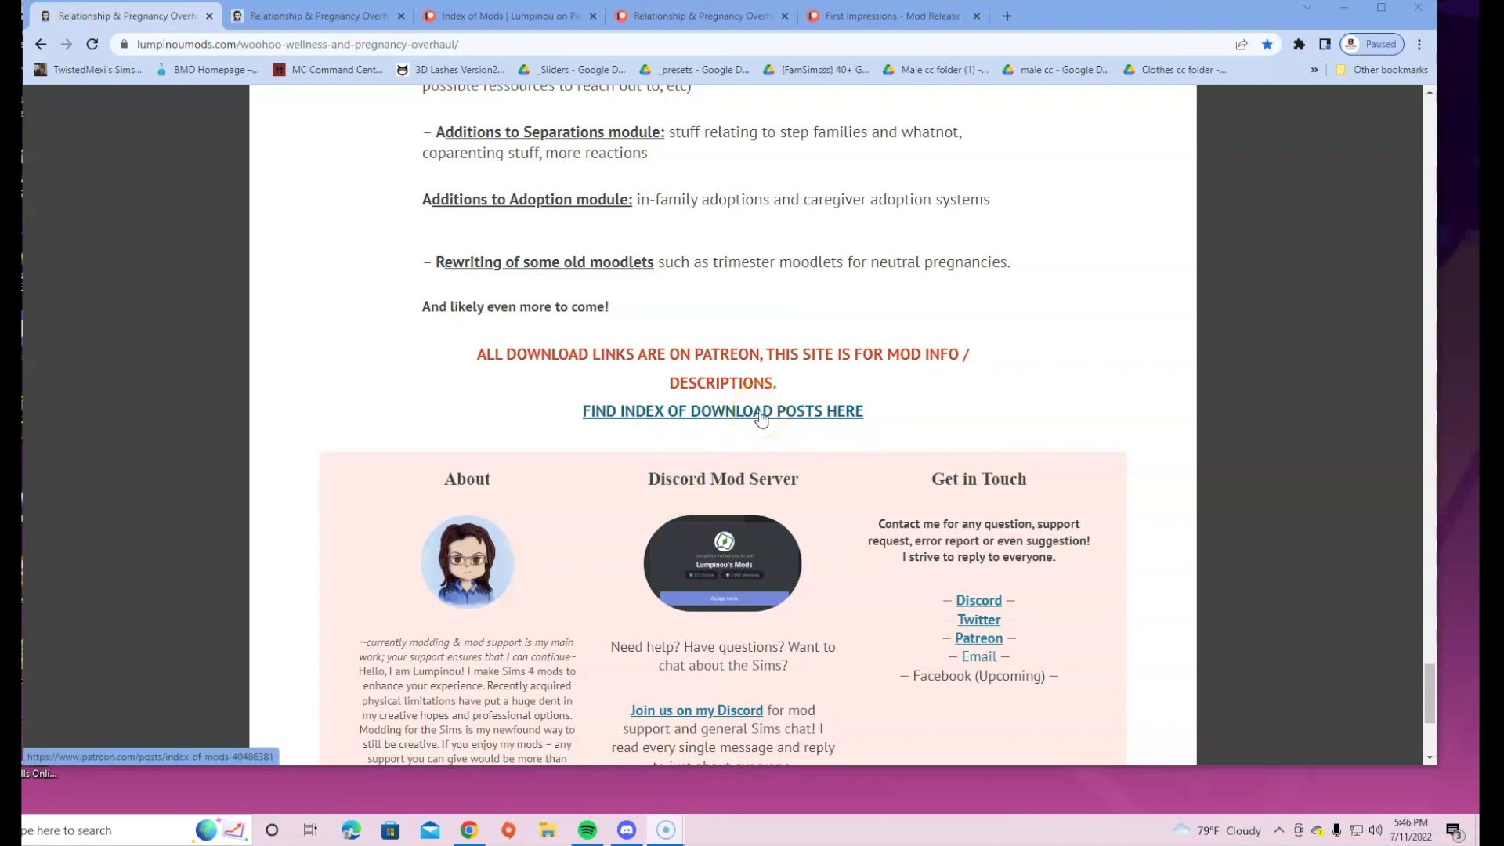
Bring up the already open module #2 page and review its fertility, protection, sterilization, and troubleshooting sections.
left_click(279, 14)
scroll(474, 223, "down", 6)
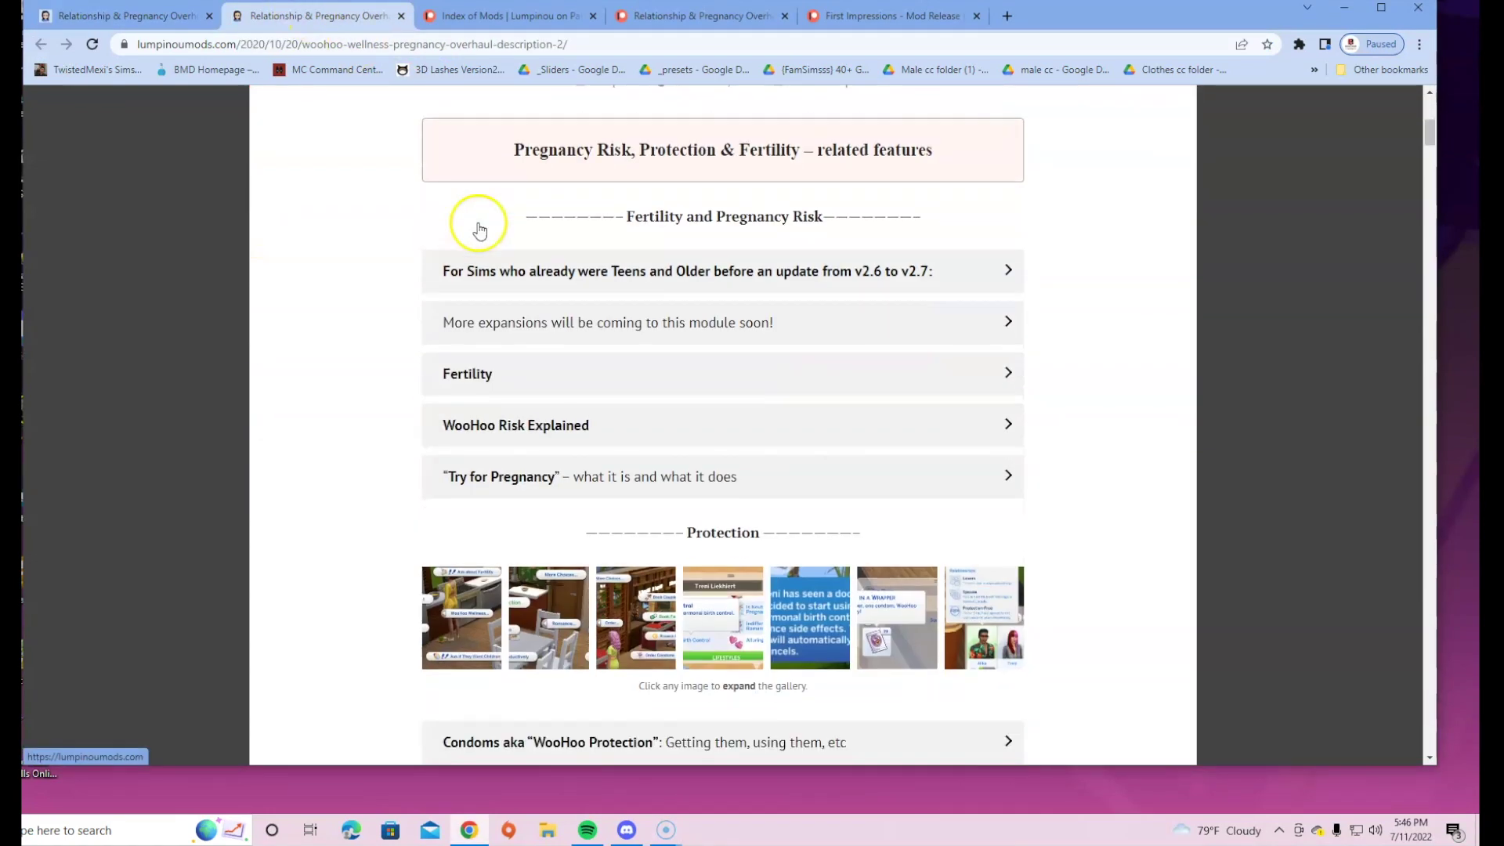
scroll(481, 228, "up", 3)
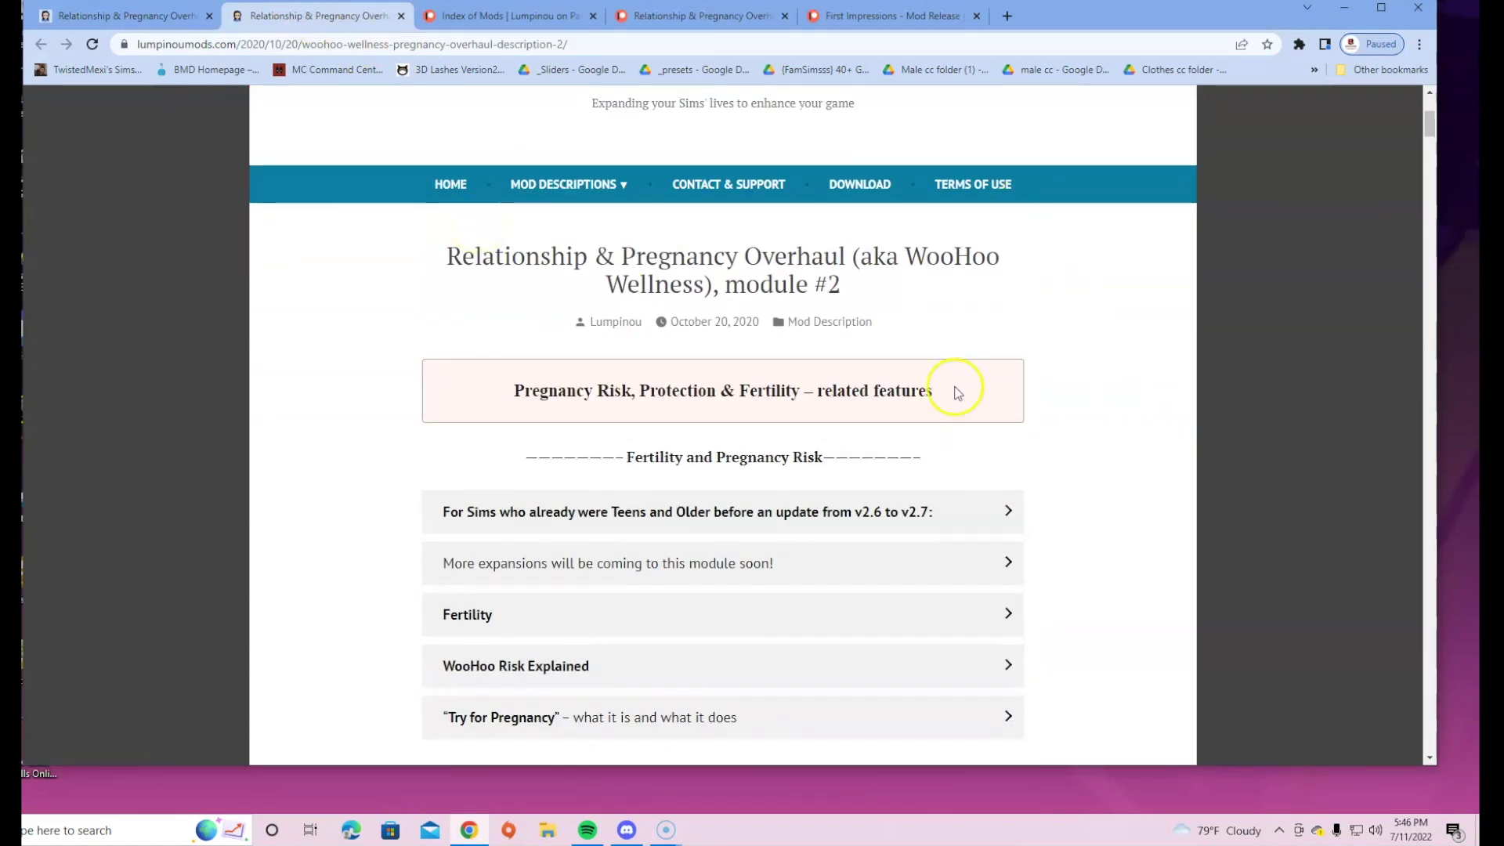
scroll(843, 398, "down", 1)
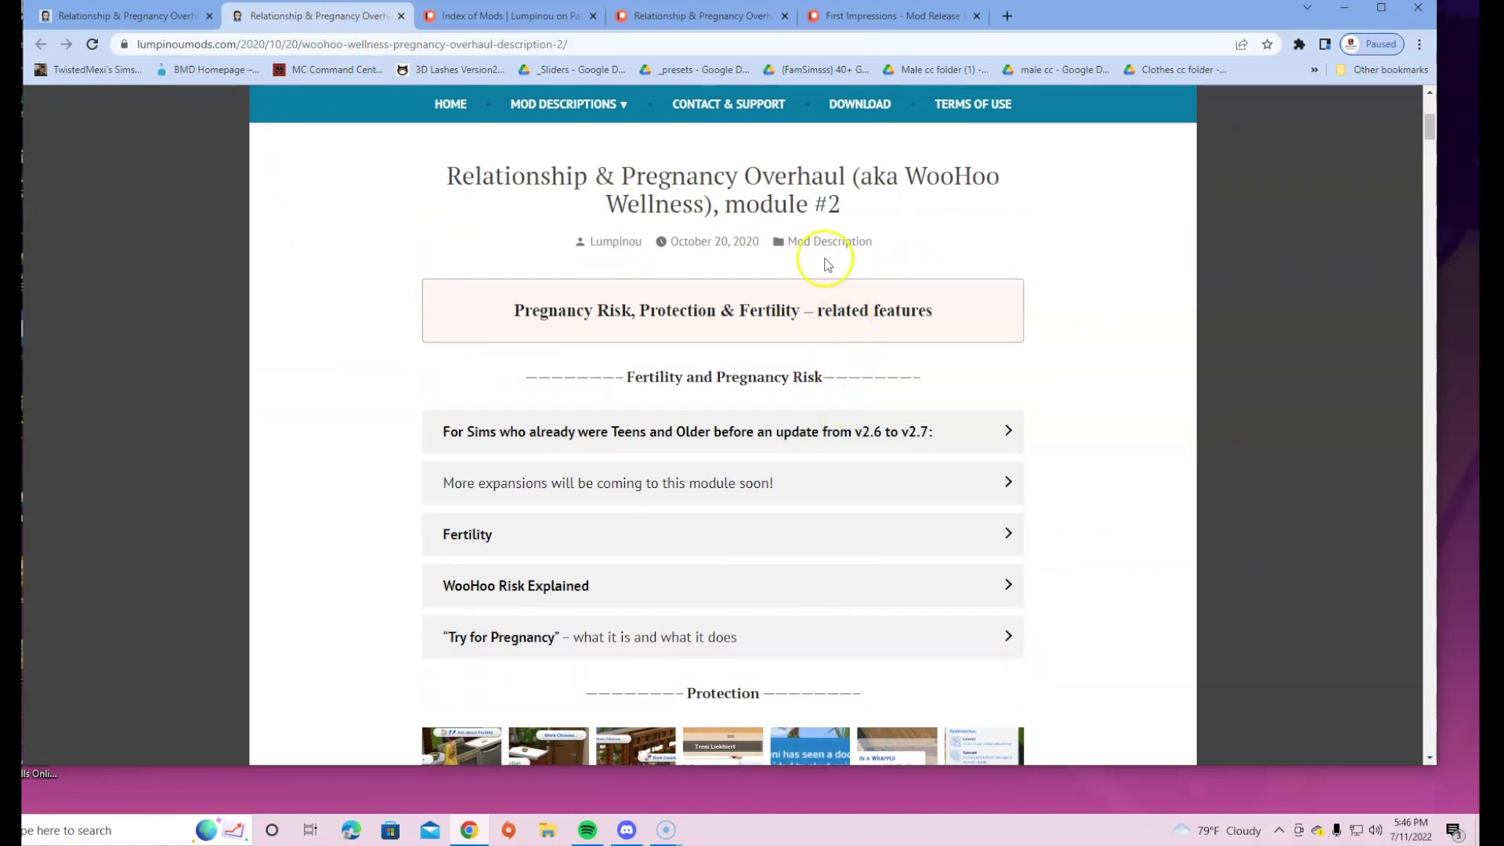
scroll(1174, 392, "down", 1)
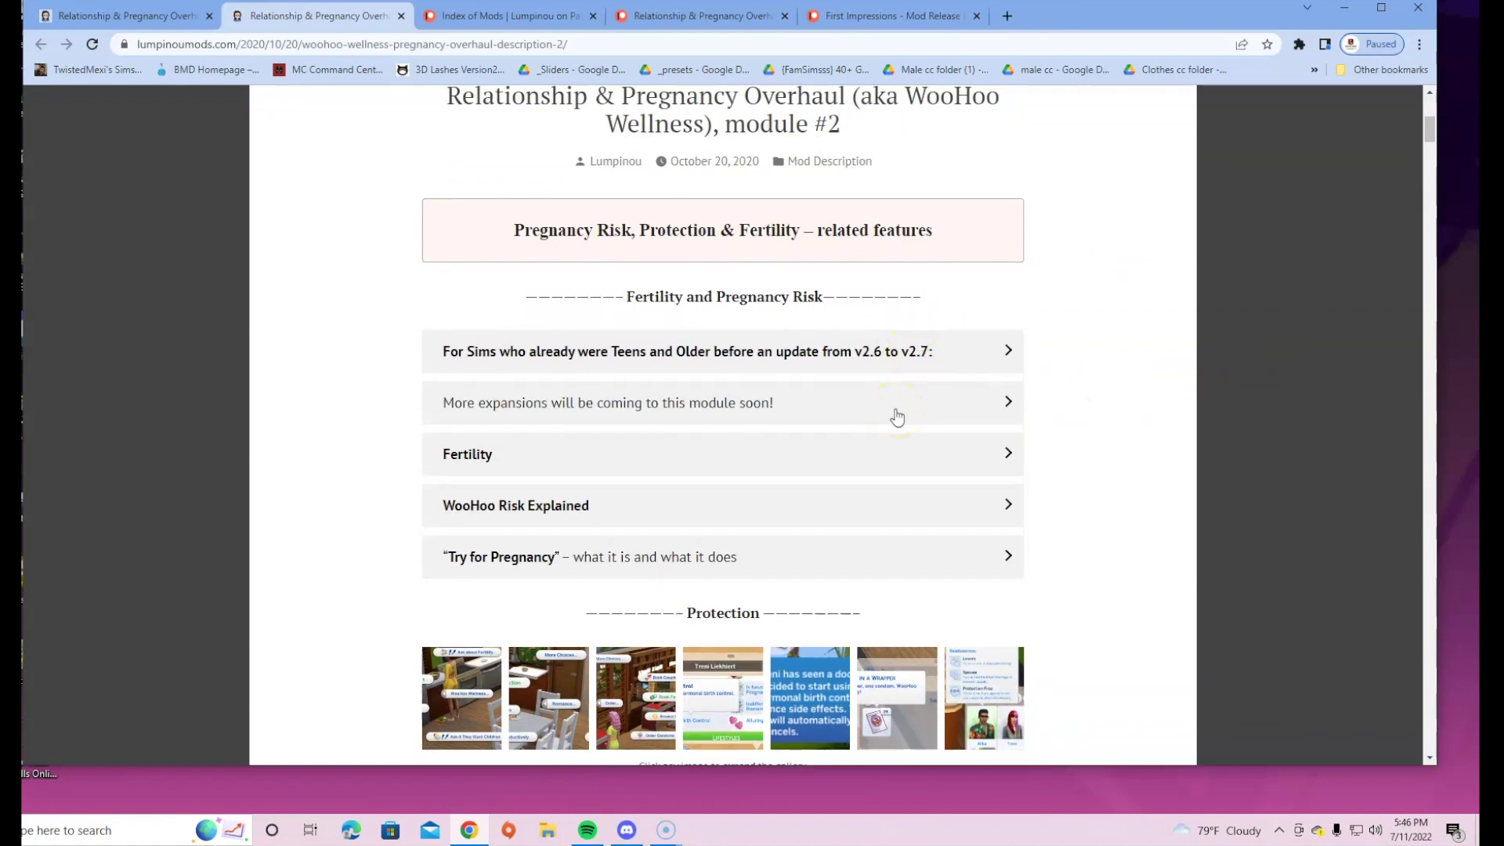
scroll(897, 416, "down", 1)
scroll(898, 416, "down", 5)
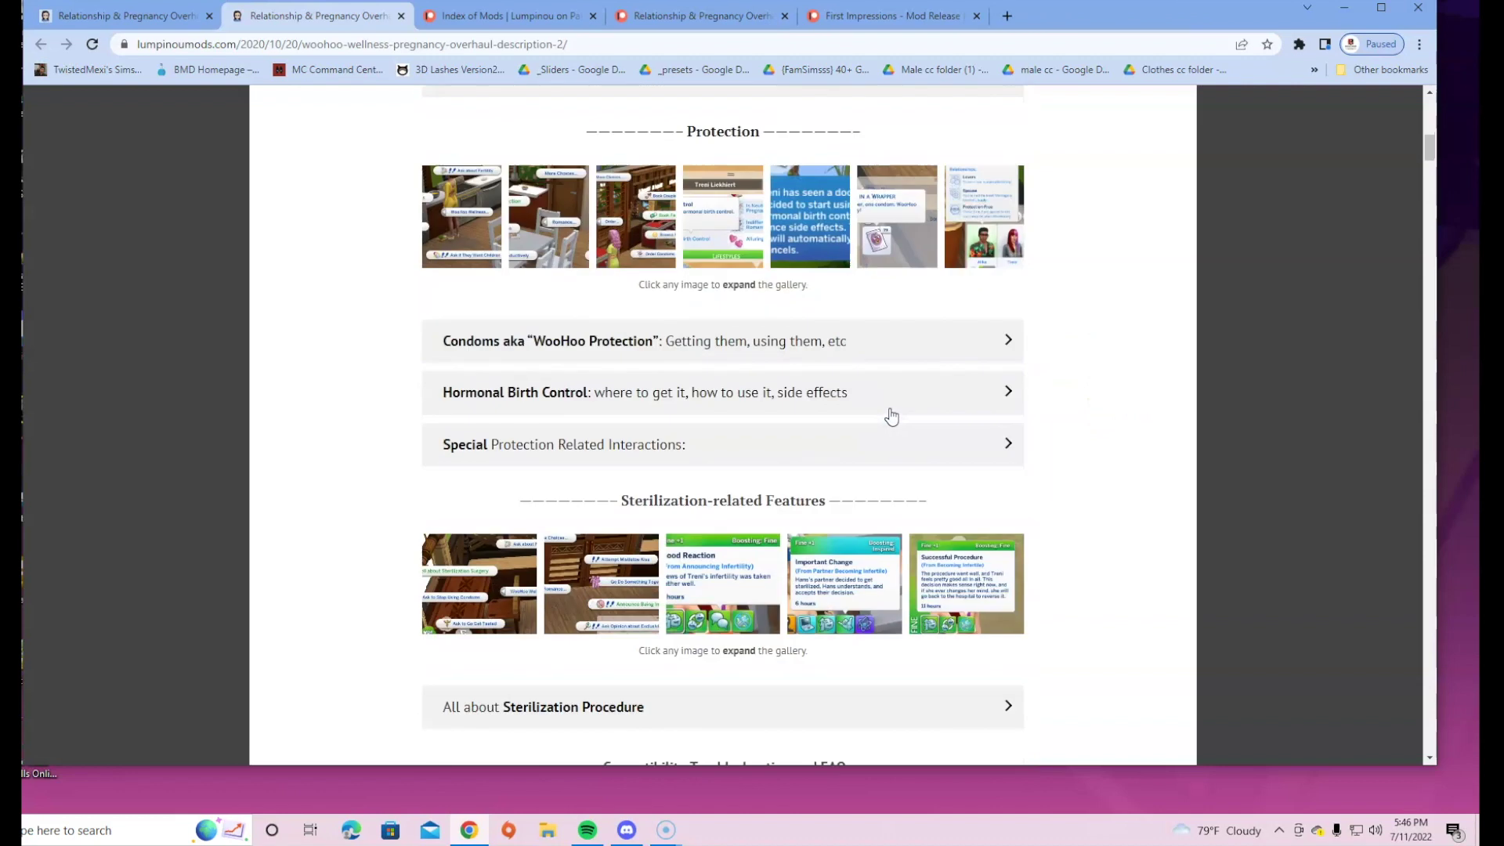
scroll(998, 468, "down", 5)
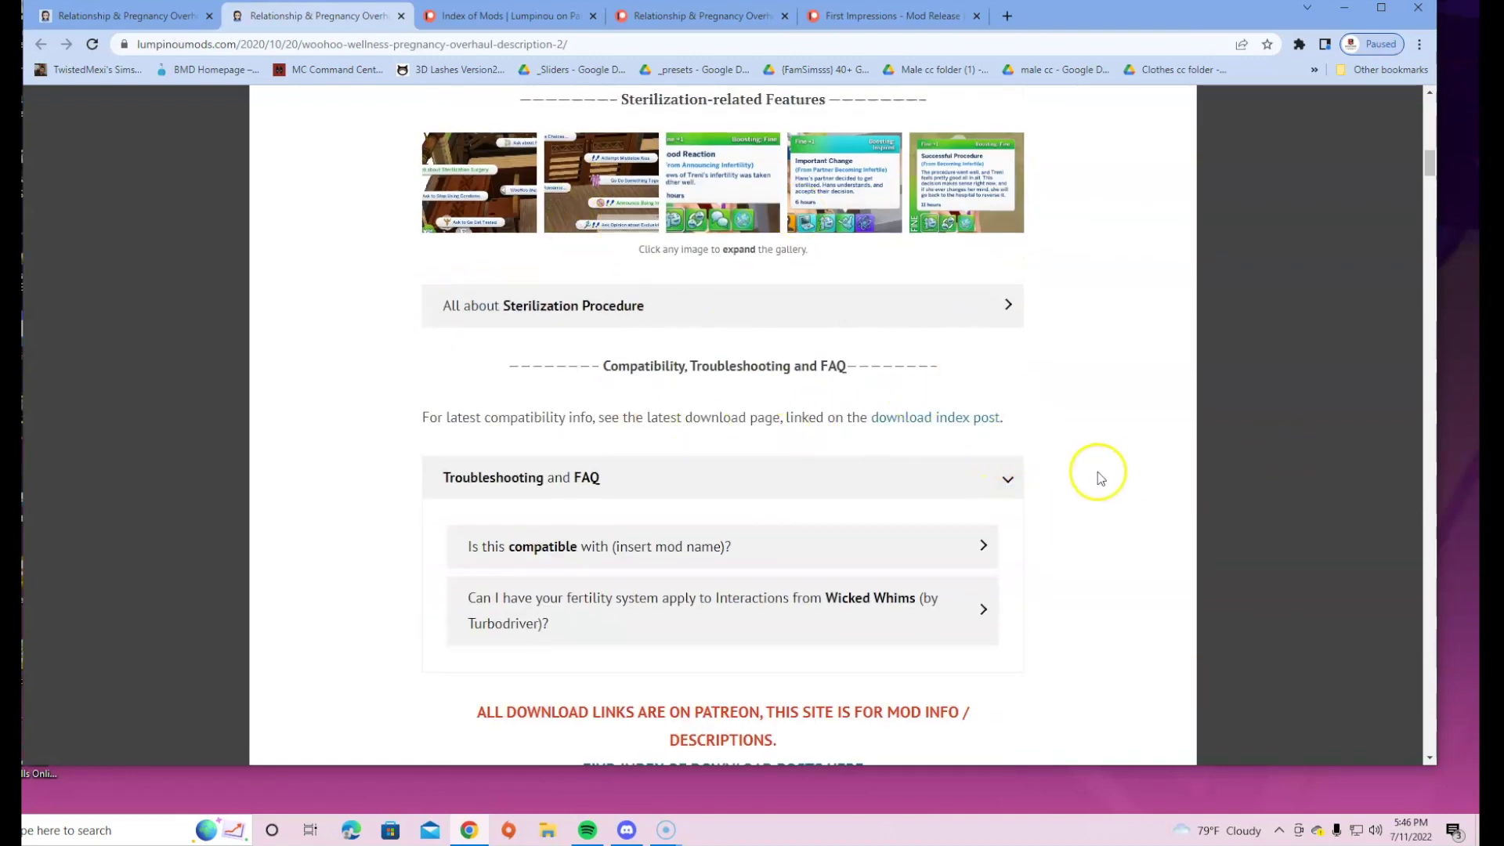
scroll(1098, 472, "down", 5)
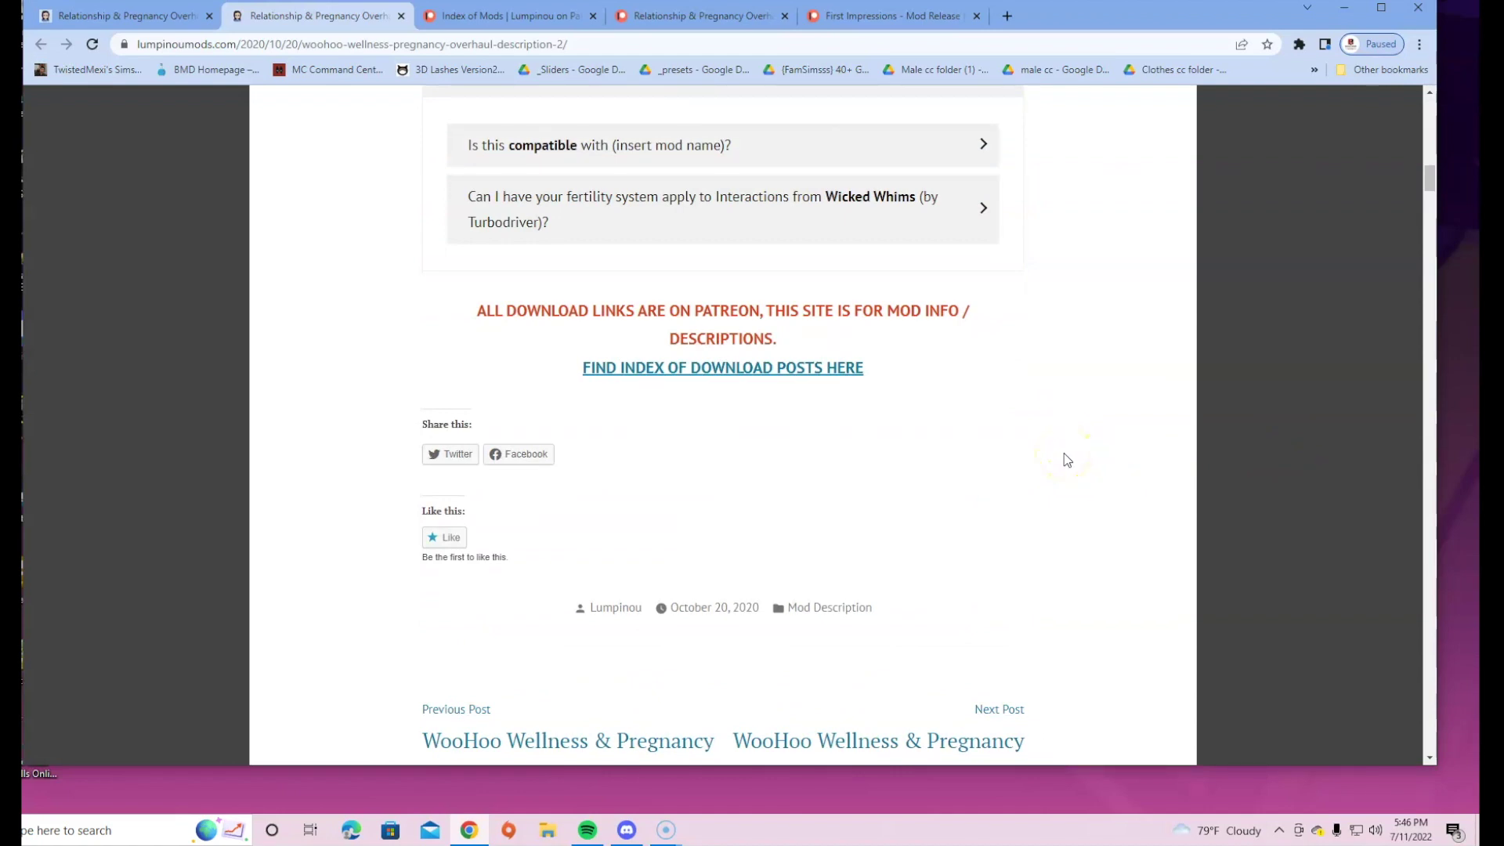
Open the index of download posts on Patreon and examine its list of updated mods.
scroll(1065, 460, "up", 3)
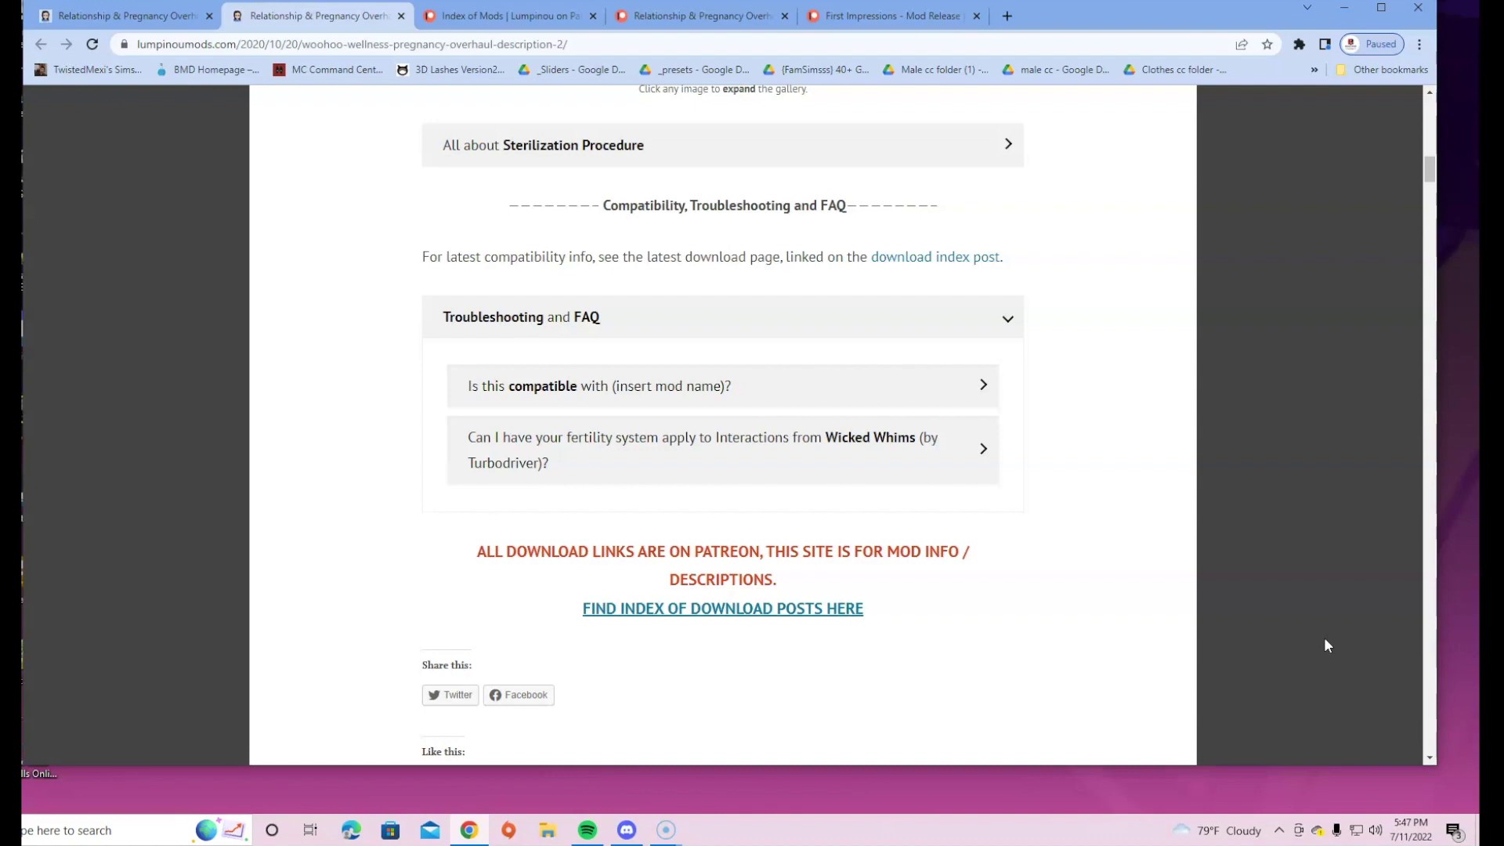
left_click(776, 621)
scroll(901, 498, "up", 5)
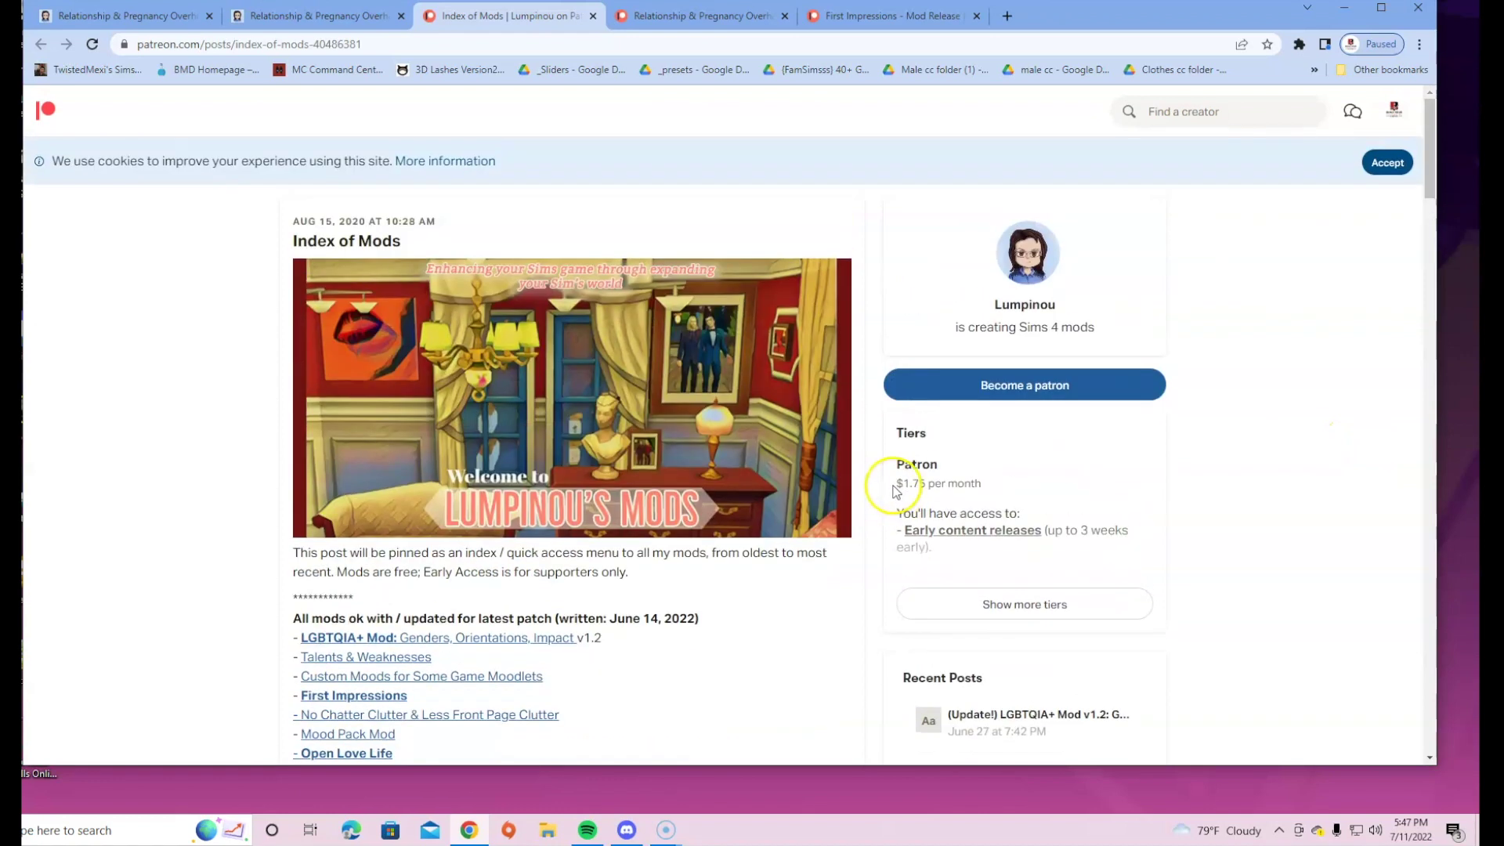
scroll(883, 482, "down", 2)
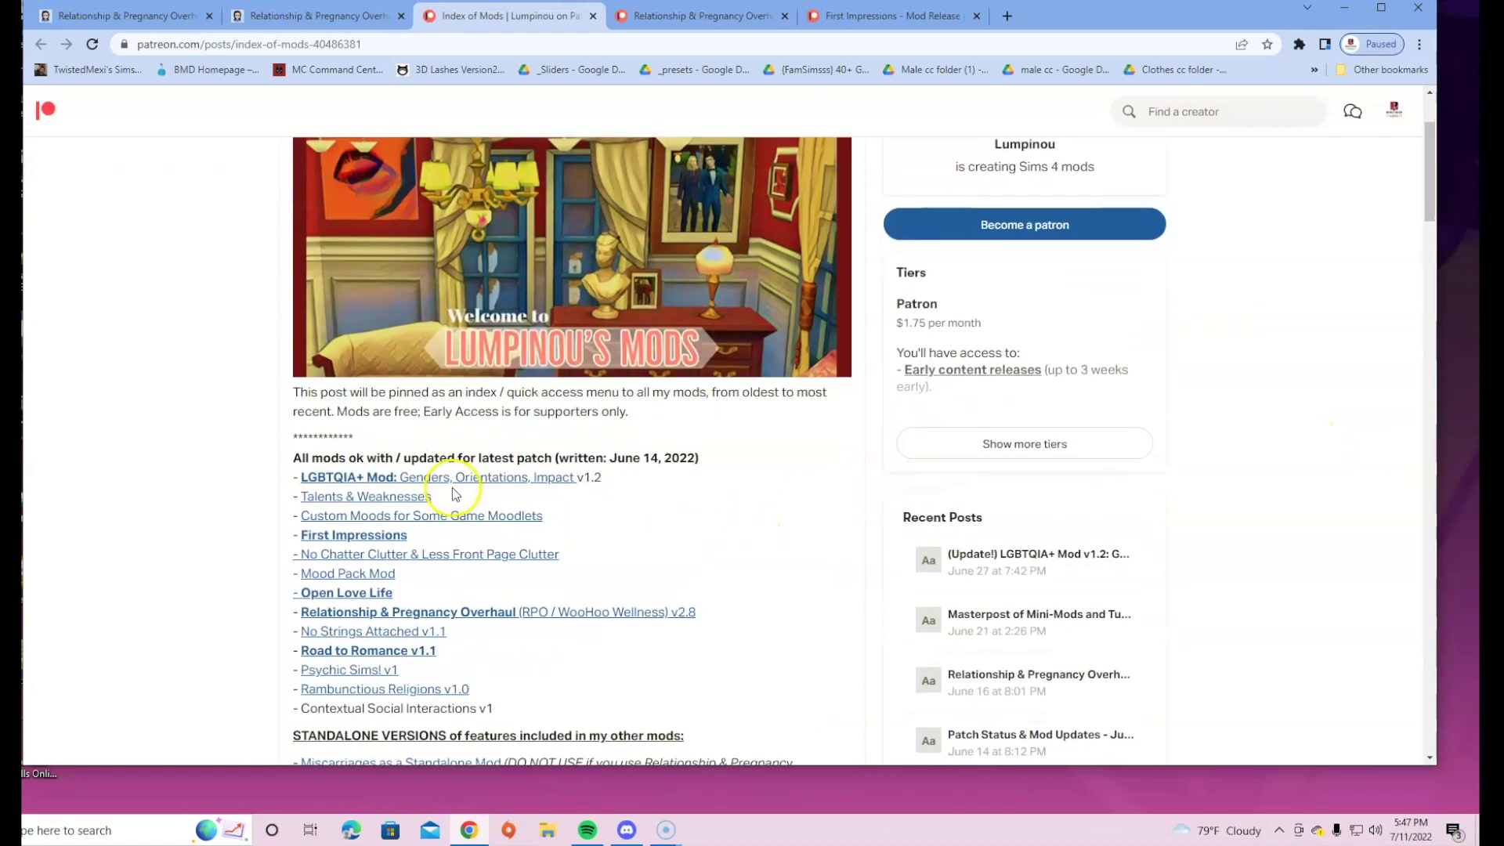
scroll(407, 593, "down", 1)
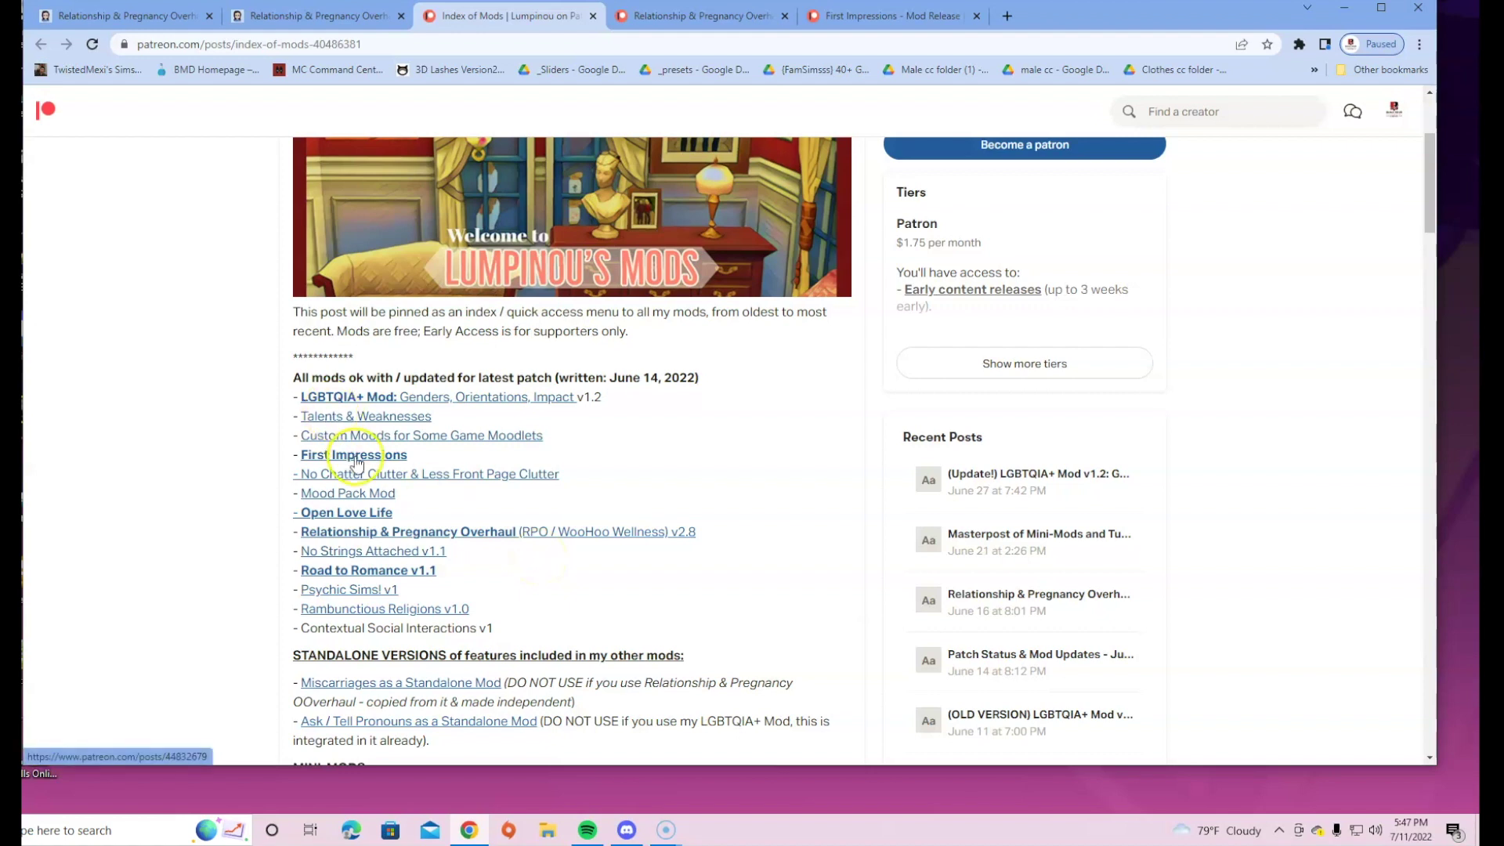
left_click(816, 583)
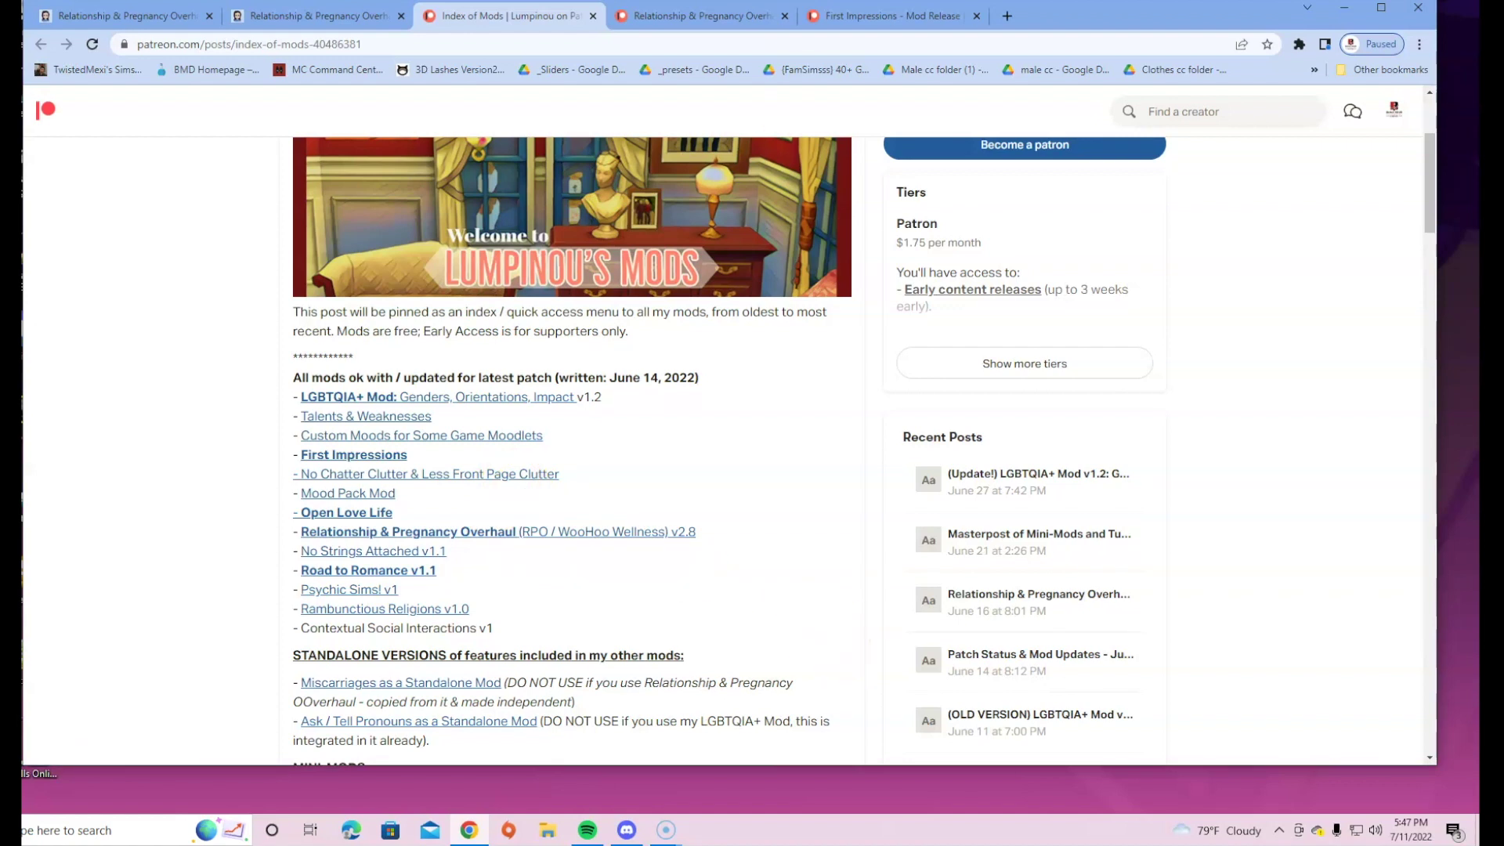
Bring up the Relationship & Pregnancy Overhaul v2.8 Patreon post and read the update notes at its beginning.
left_click(697, 15)
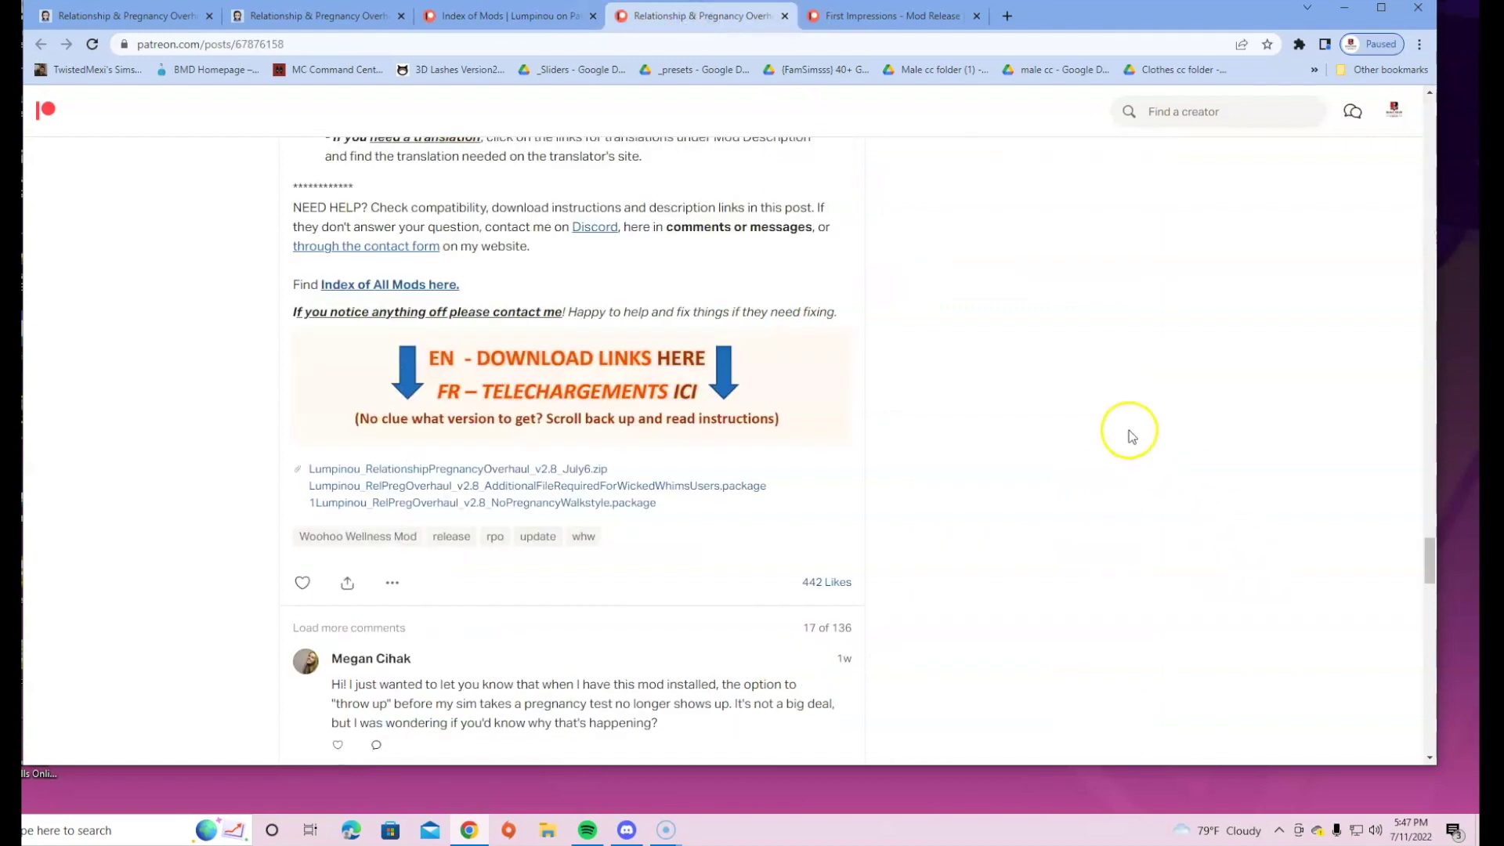
scroll(1130, 430, "up", 20)
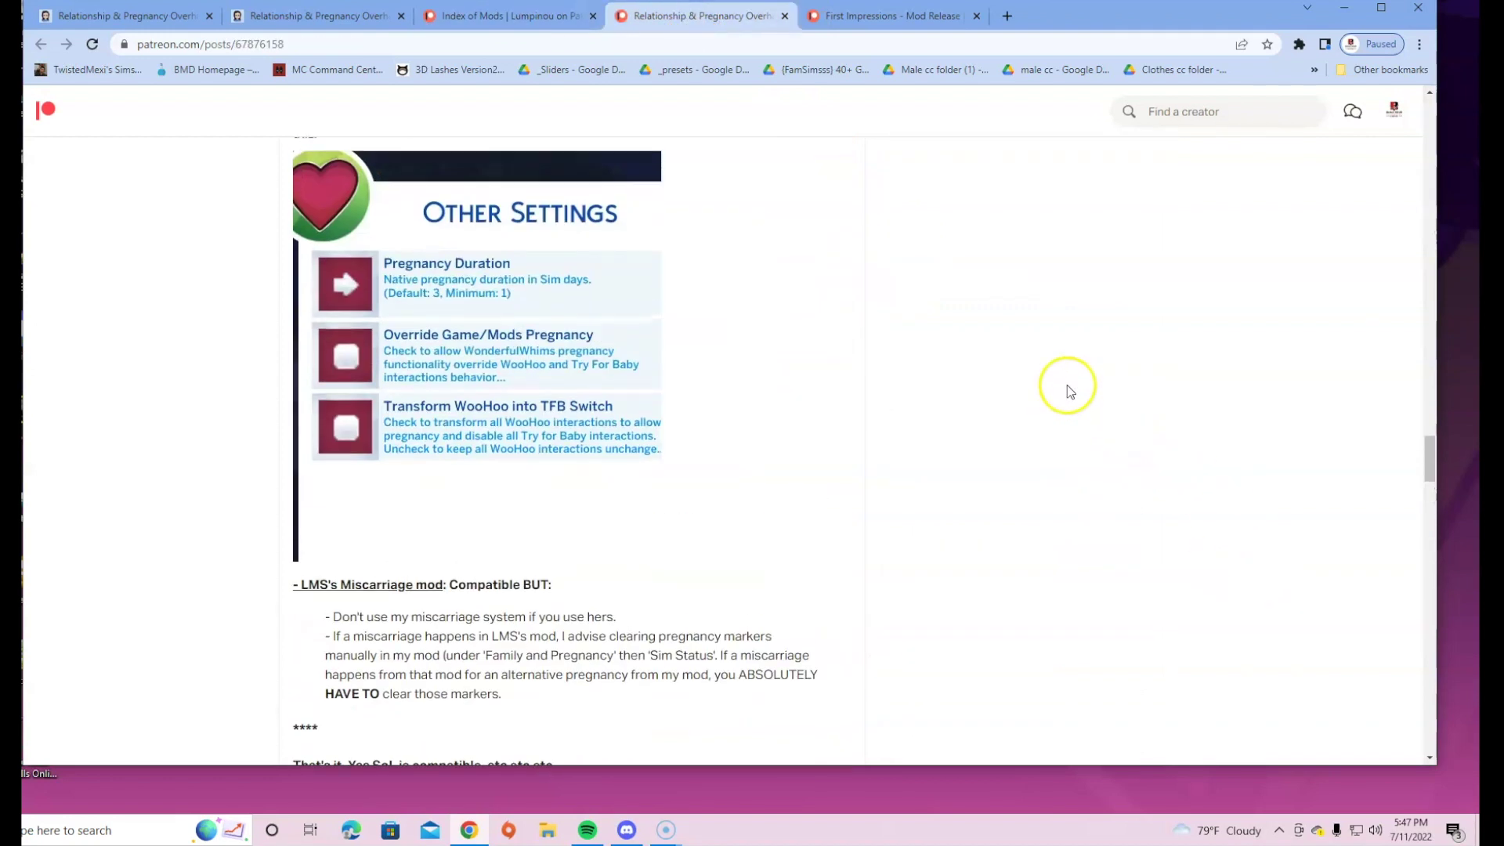
left_click_drag(1431, 415, 1433, 106)
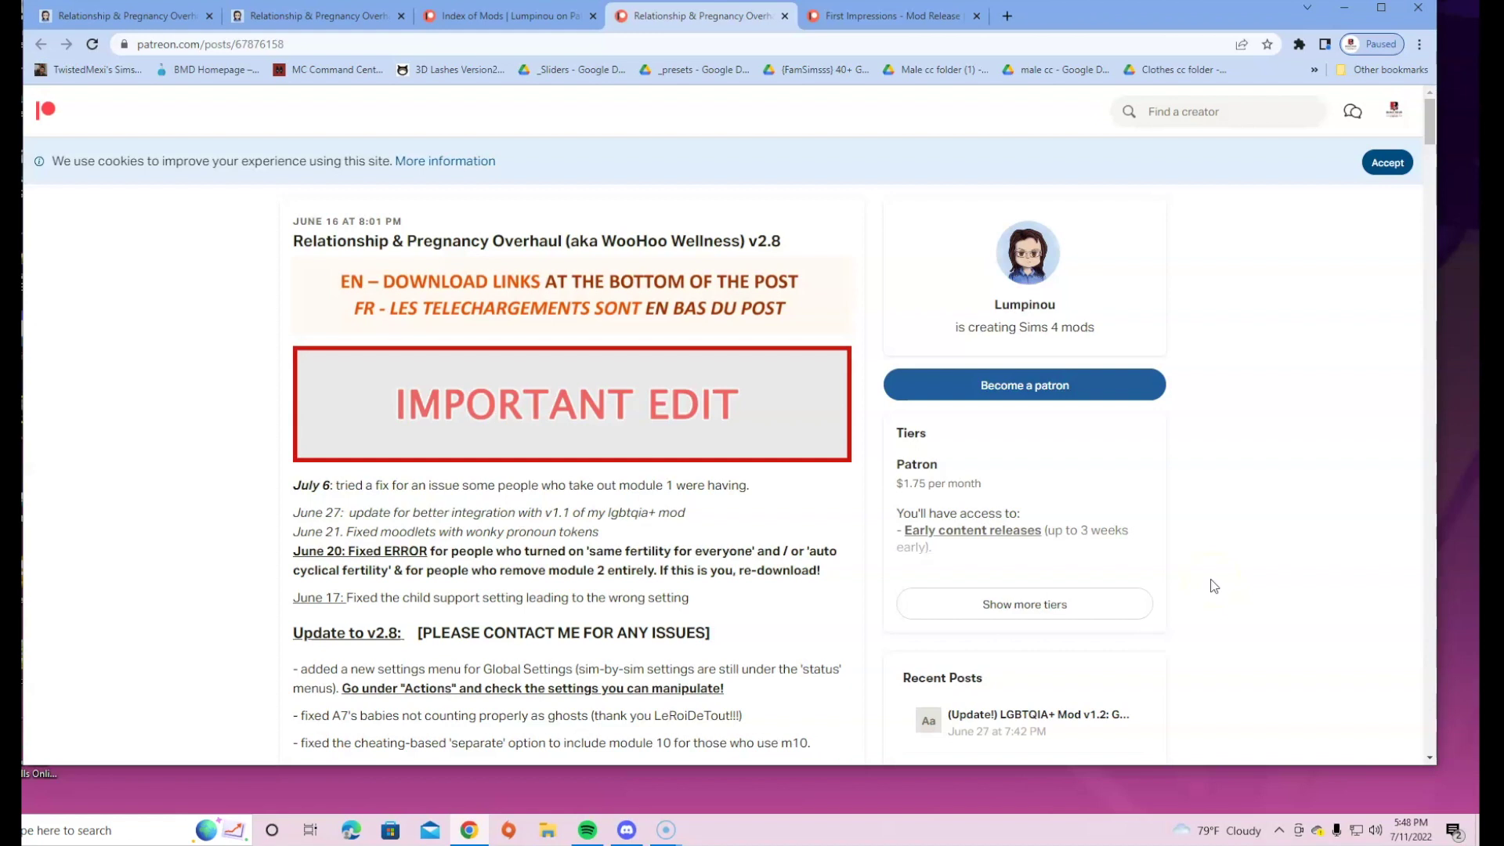
left_click(1216, 579)
Look through the rest of the v2.8 post: translations, surrogate workarounds, compatibility notes and Whims settings, as far as the download links.
left_click_drag(1430, 109, 1444, 149)
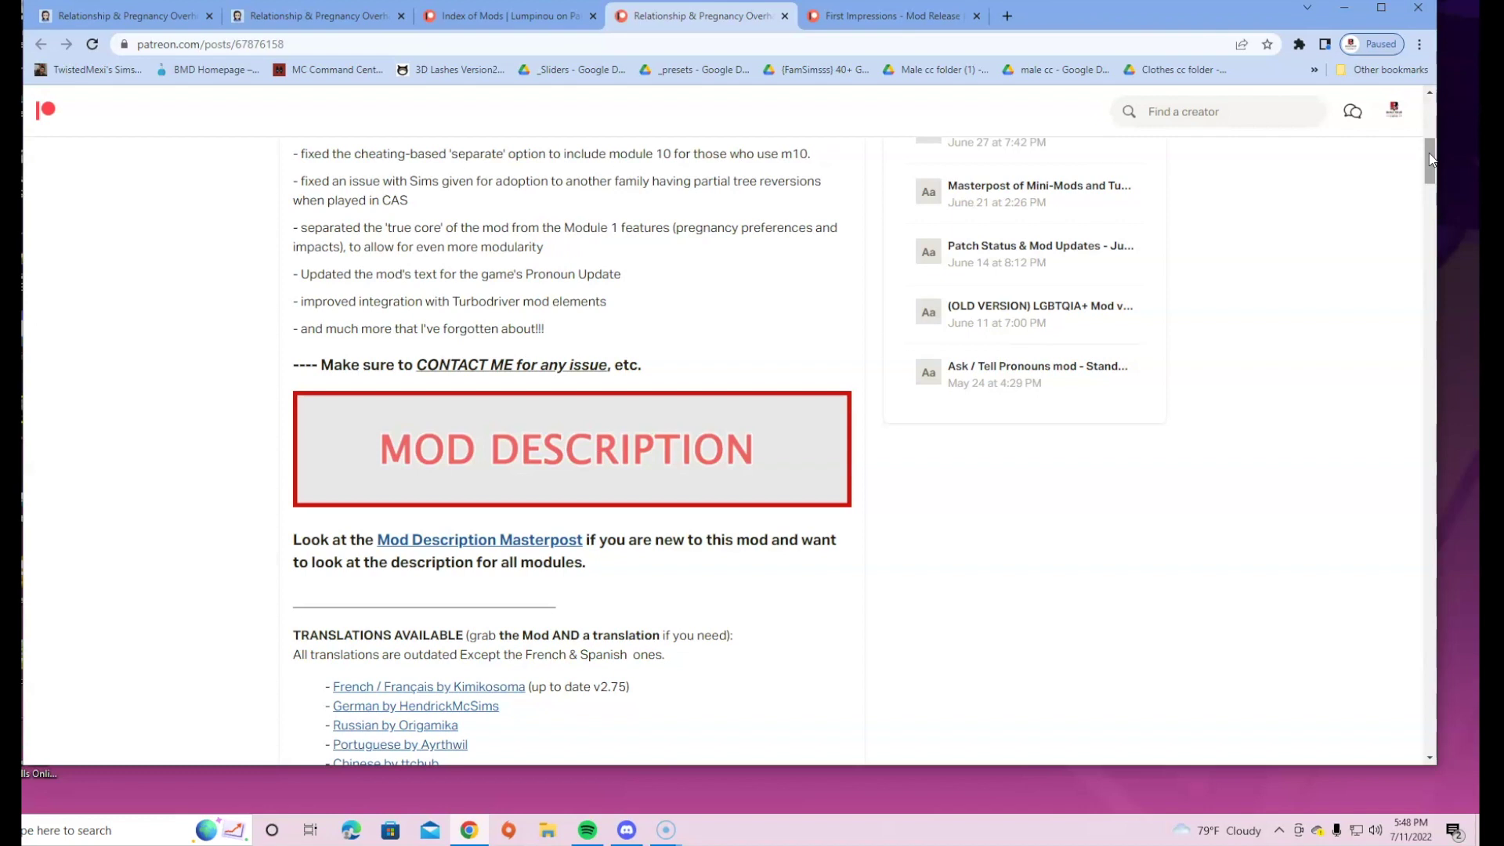
scroll(991, 380, "down", 12)
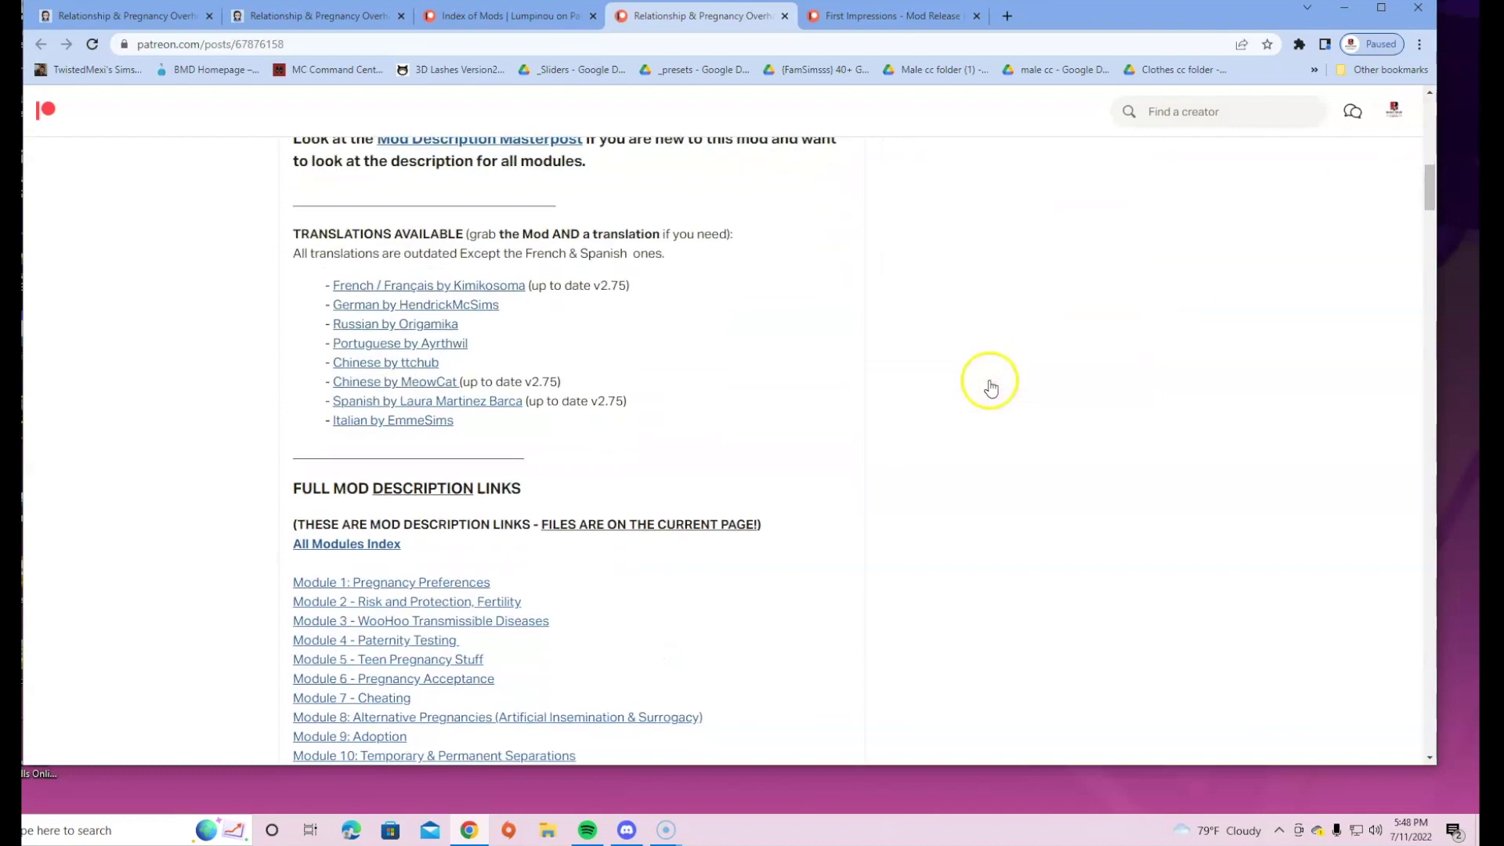
scroll(990, 384, "down", 18)
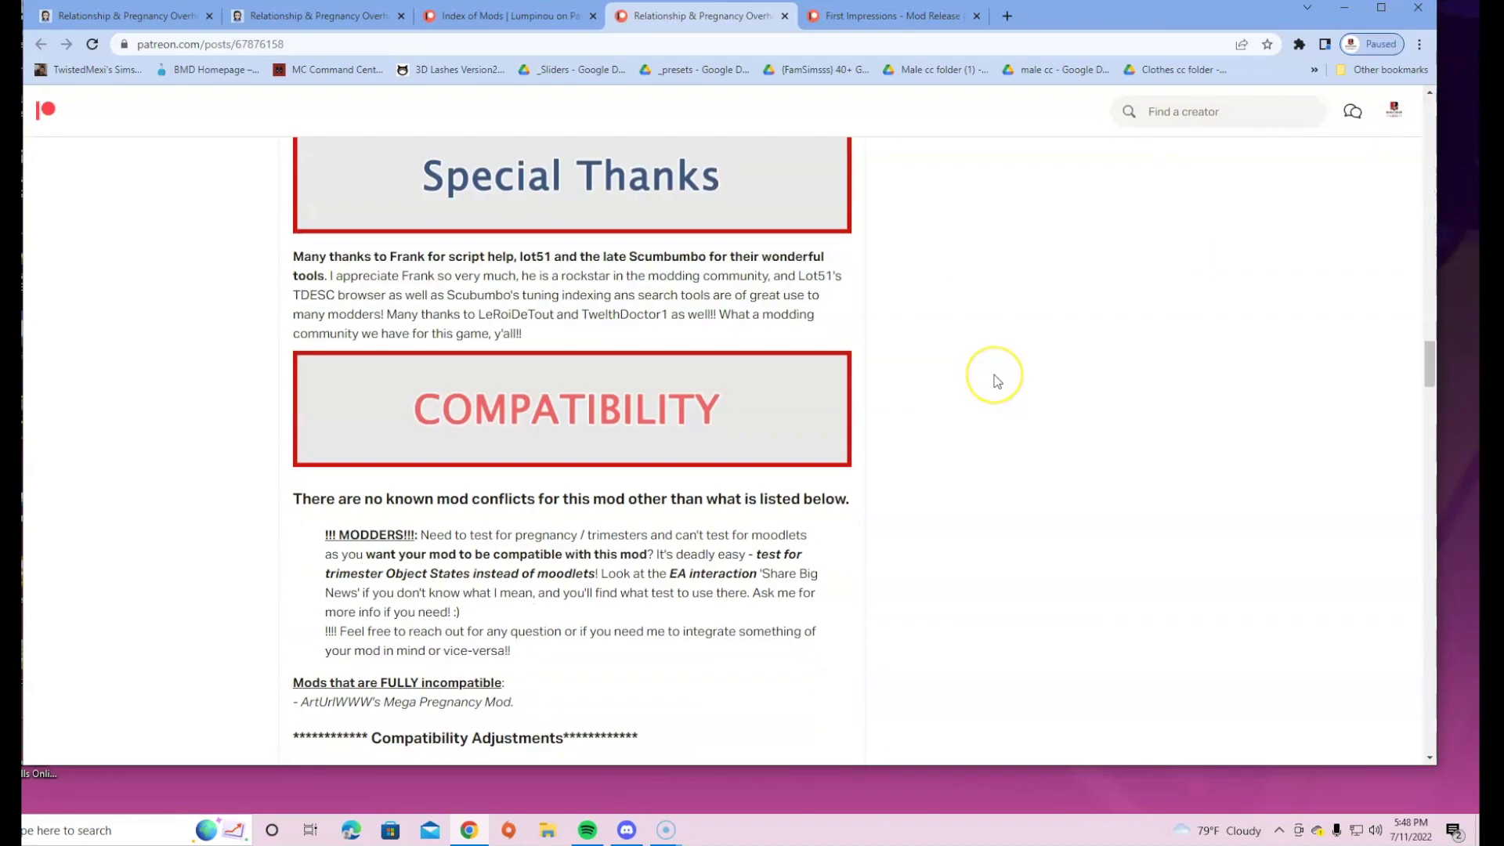
scroll(997, 382, "up", 10)
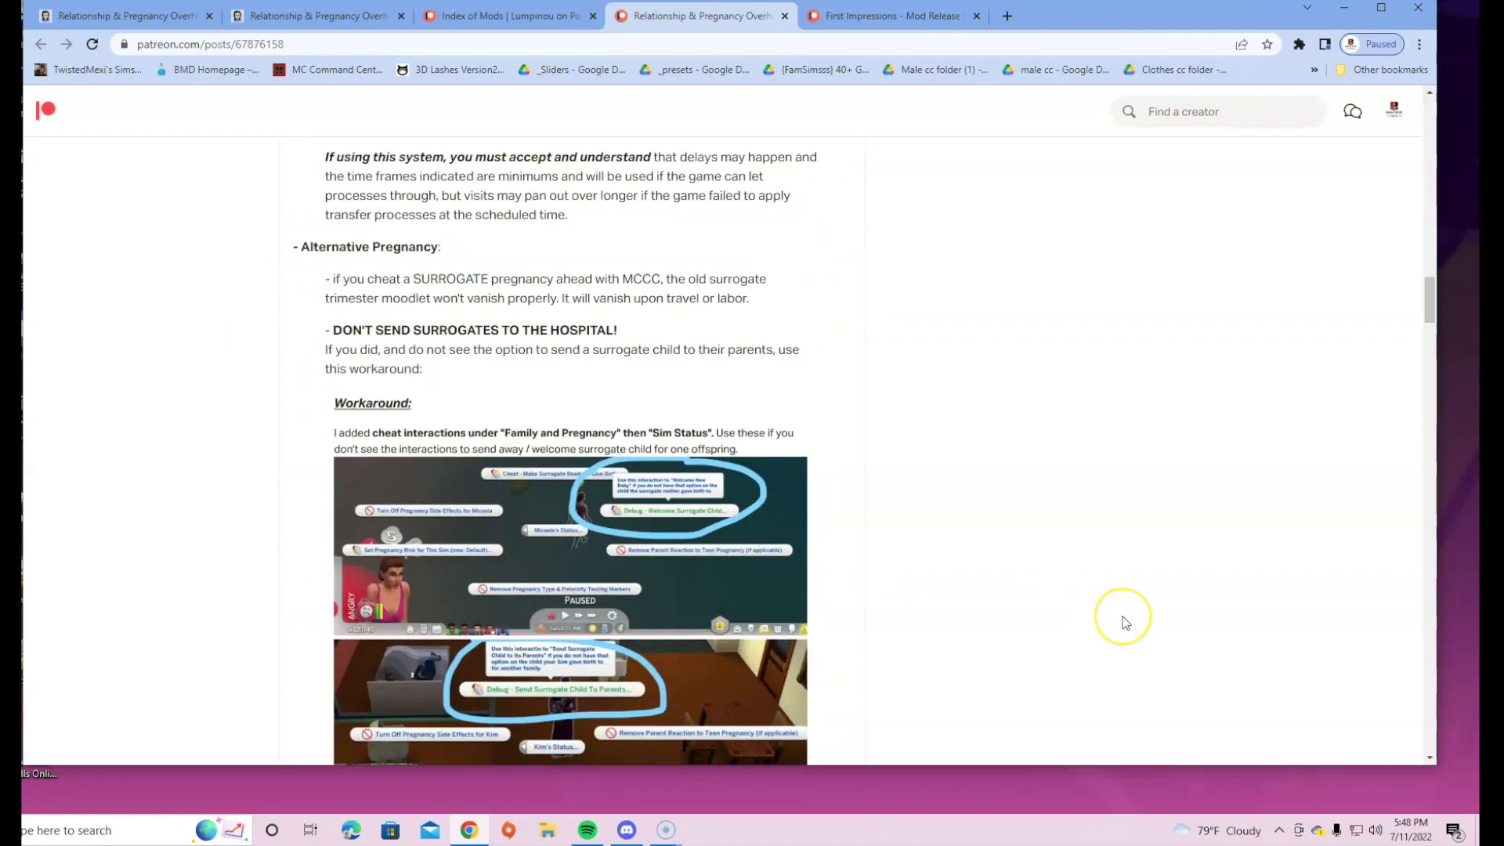
scroll(1125, 619, "down", 4)
scroll(1125, 623, "up", 1)
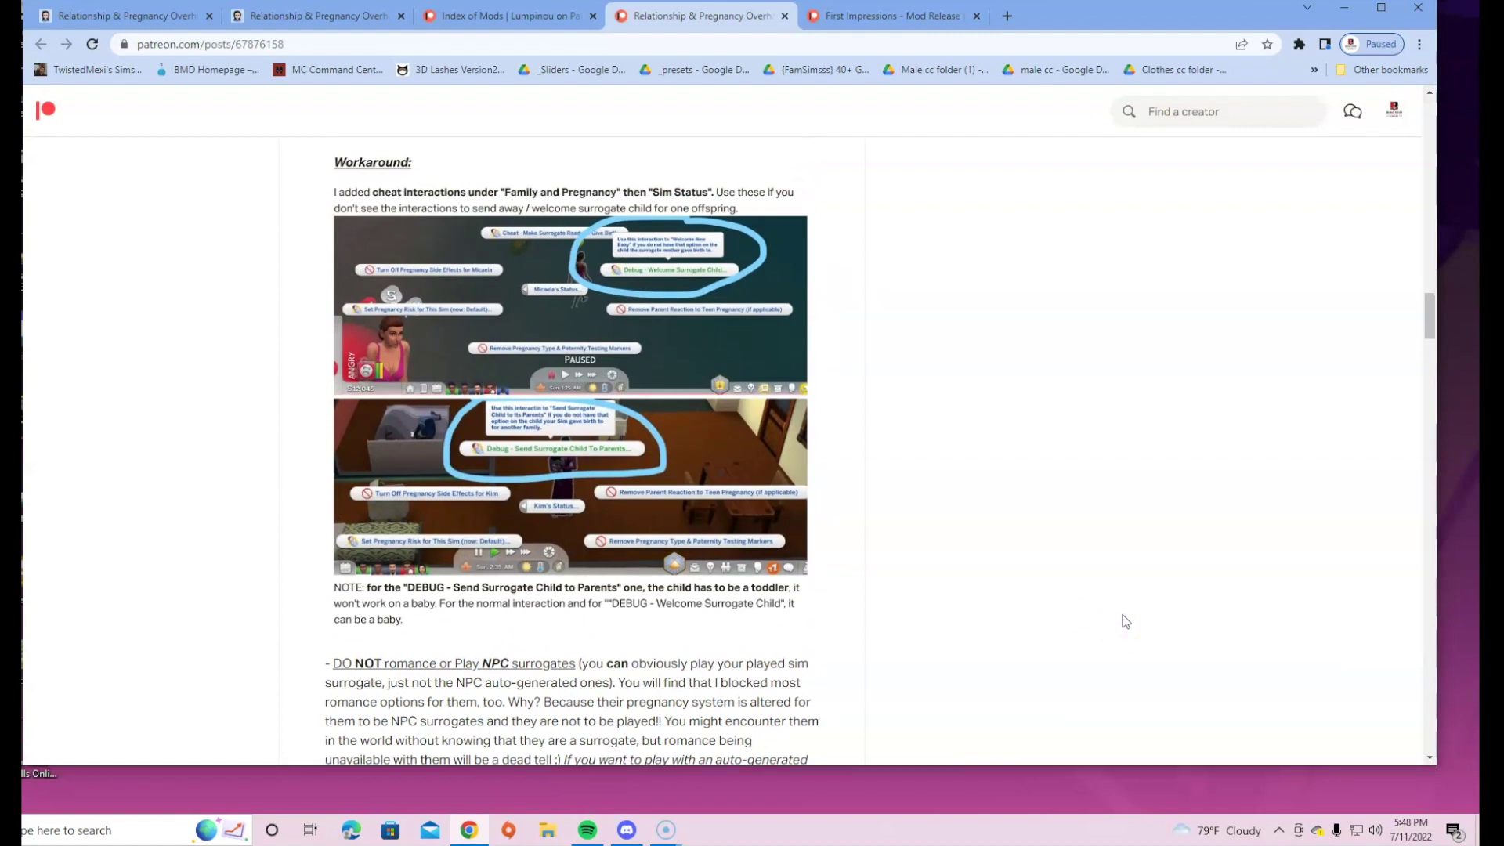
scroll(1125, 620, "down", 20)
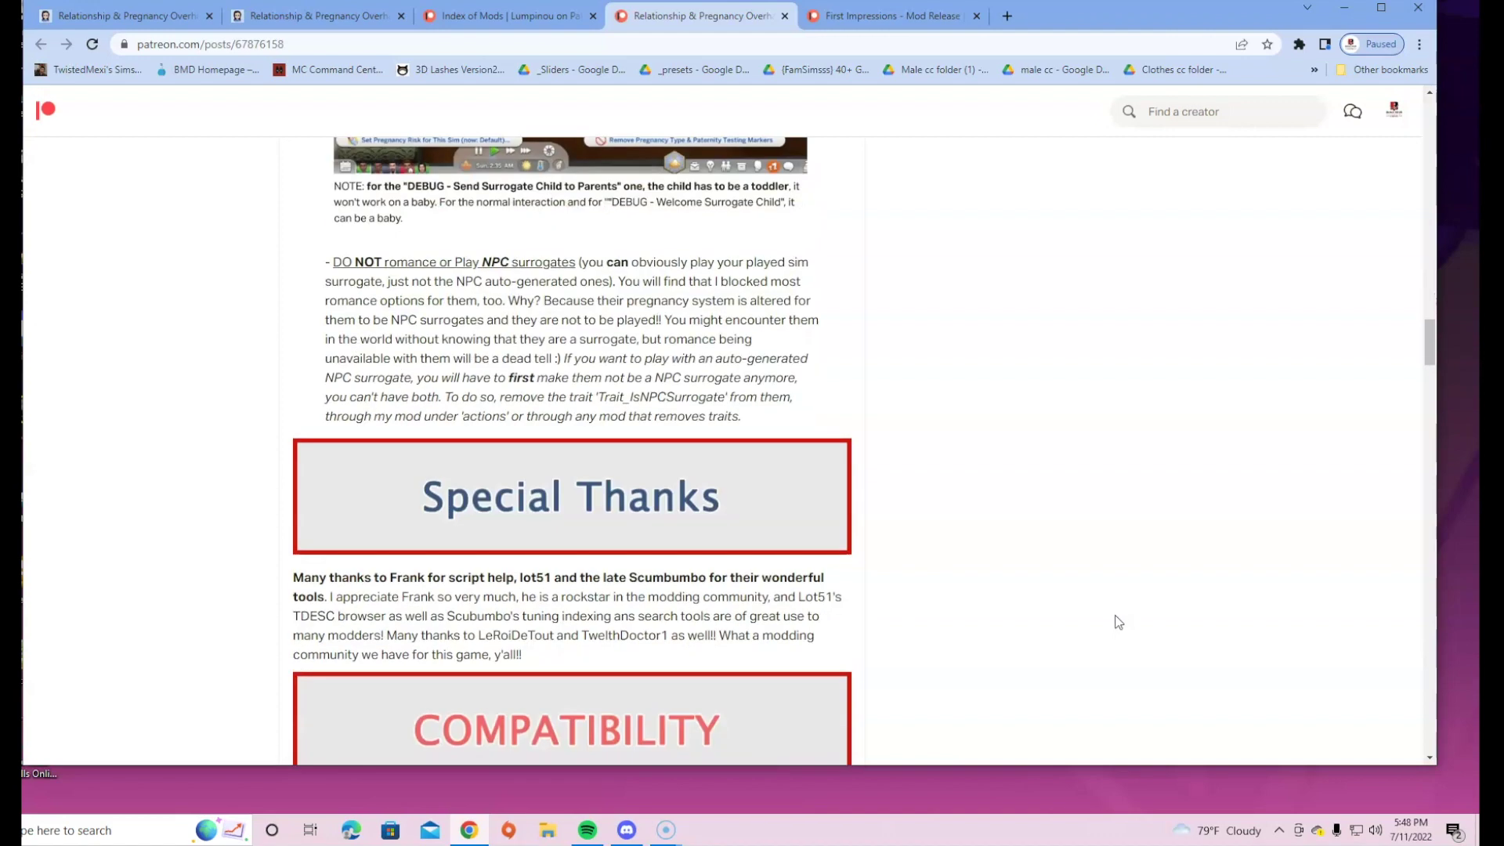
scroll(708, 472, "down", 20)
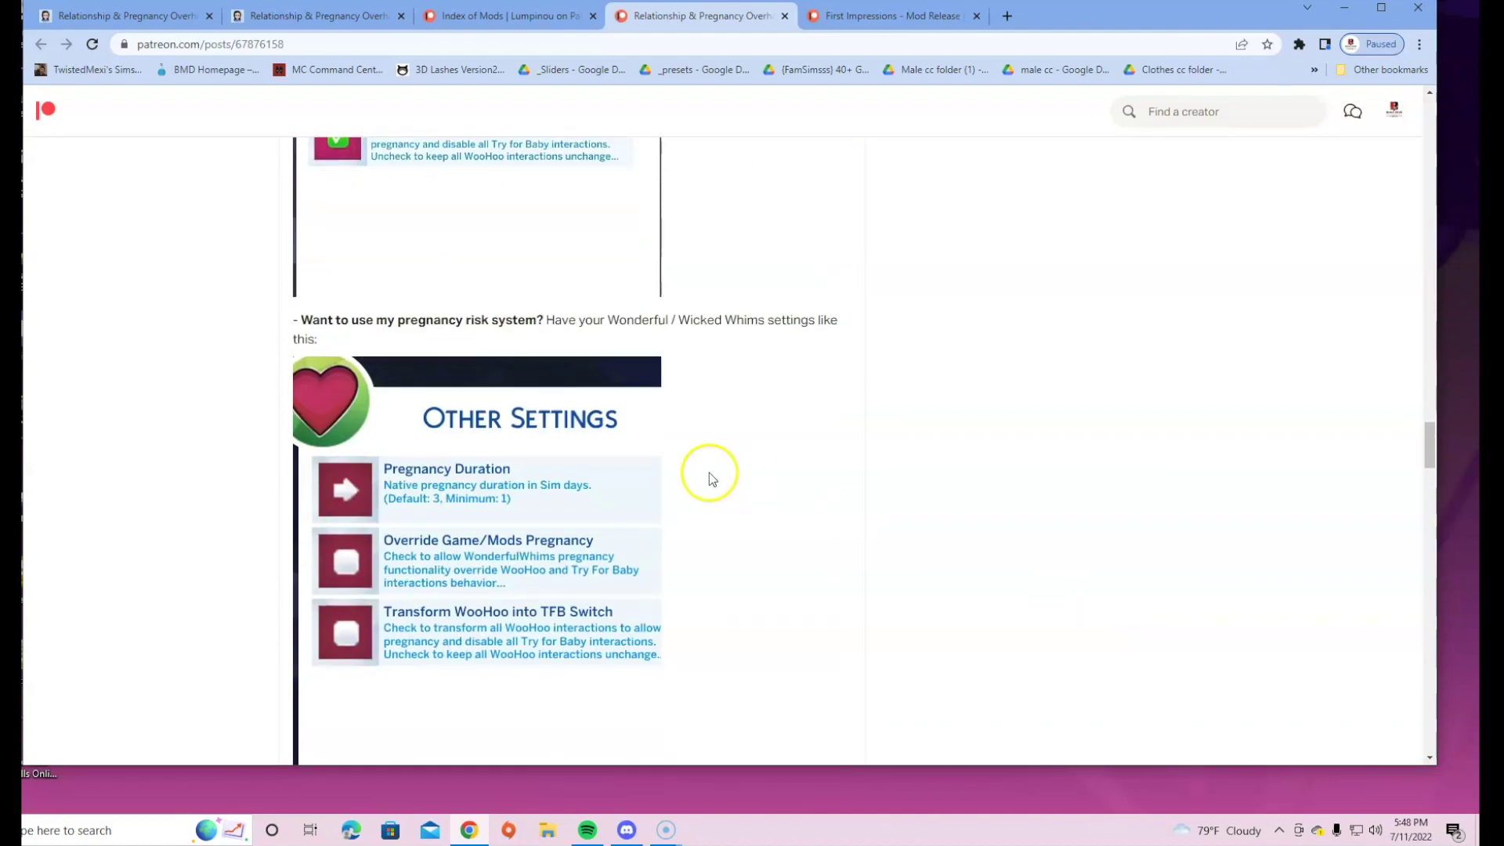
scroll(688, 479, "down", 5)
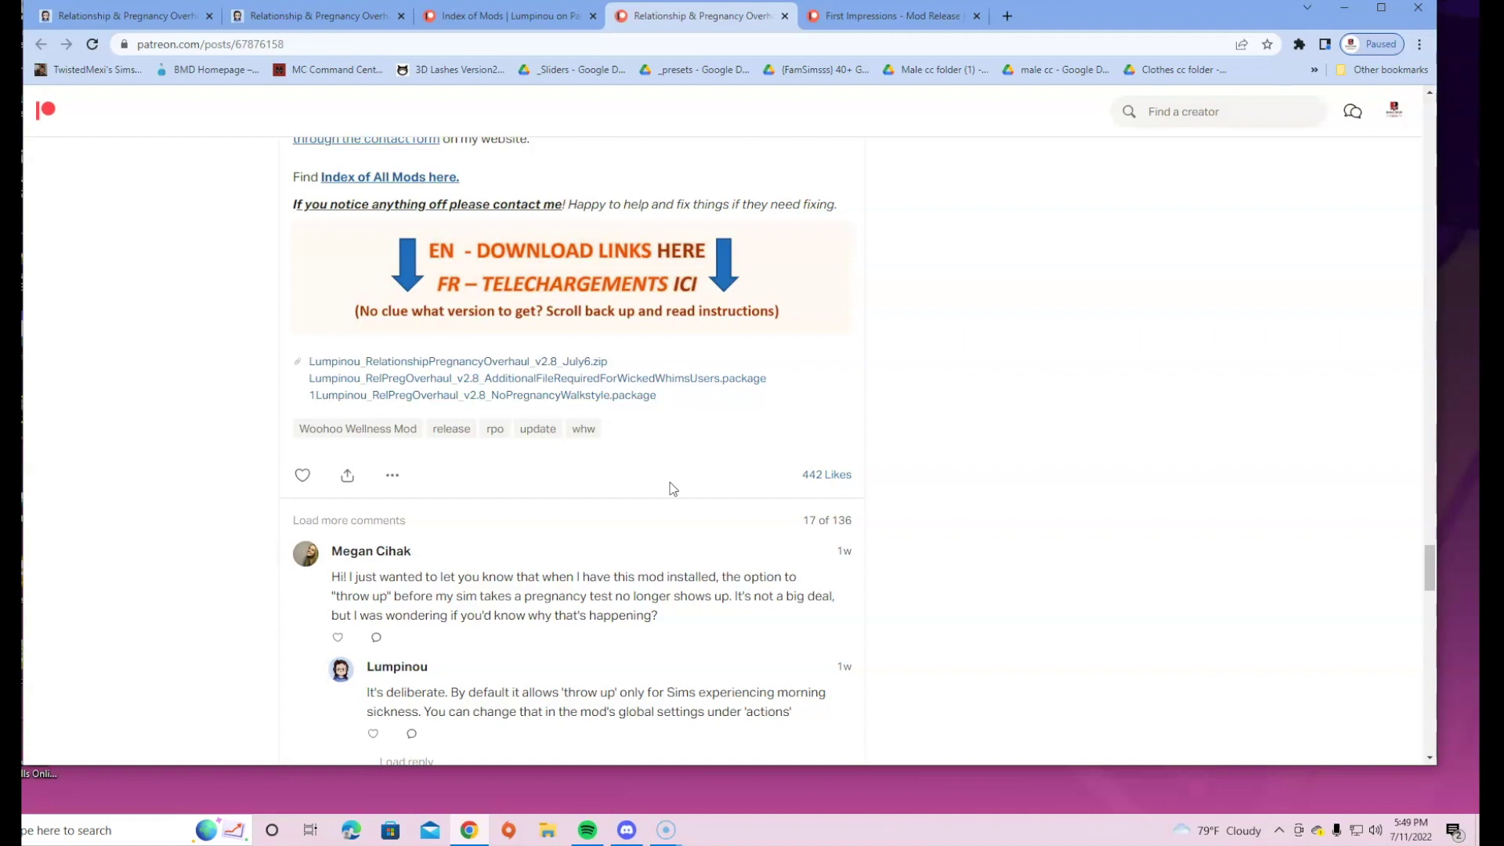
Download Lumpinou_RelationshipPregnancyOverhaul_v2.8_July6.zip and the AdditionalFileRequiredForWickedWhimsUsers package from the post.
scroll(672, 489, "up", 3)
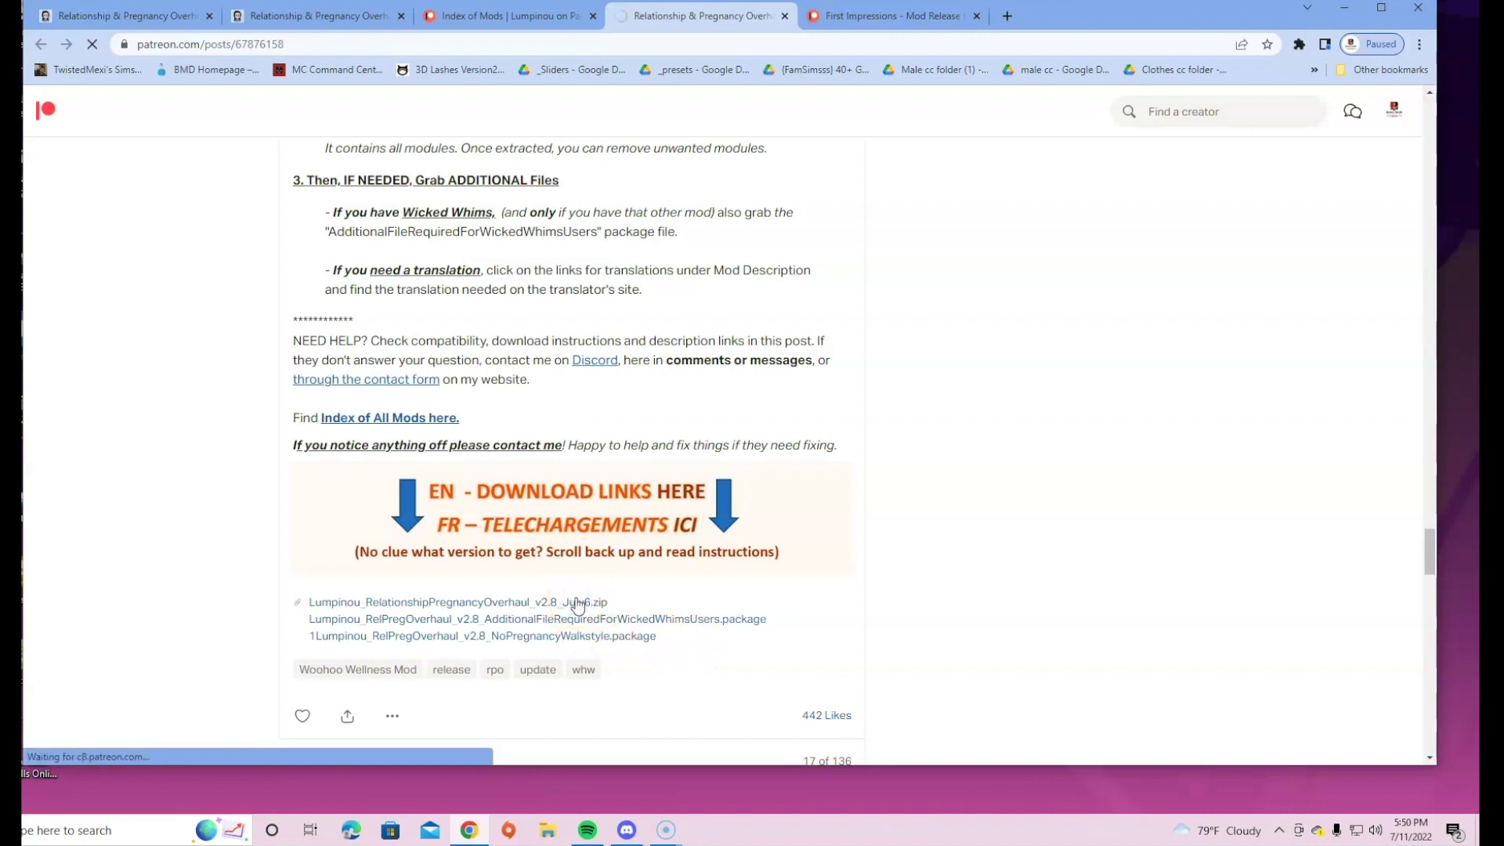
left_click(575, 602)
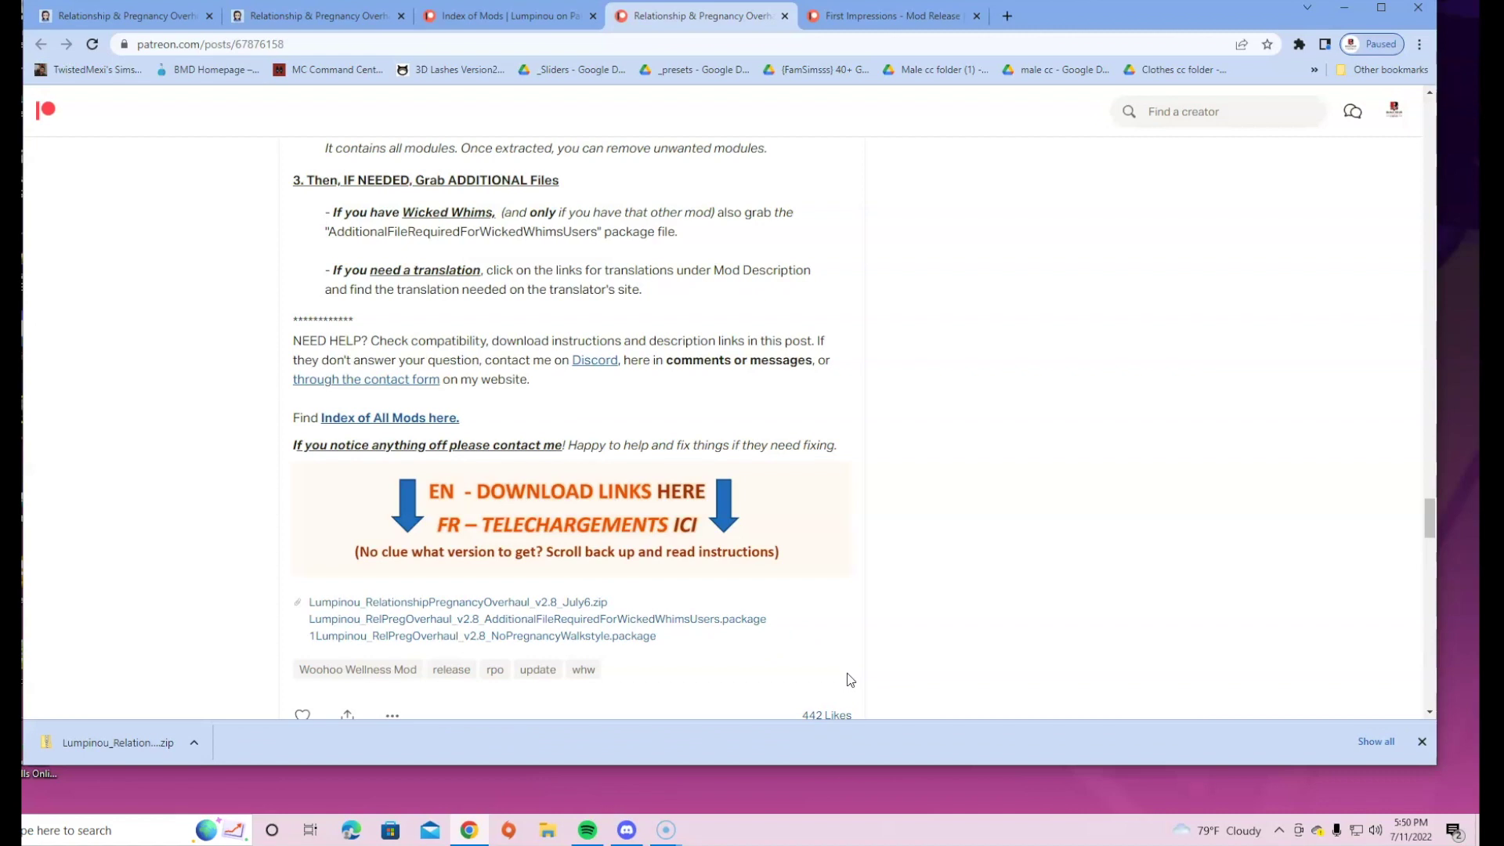
left_click(623, 620)
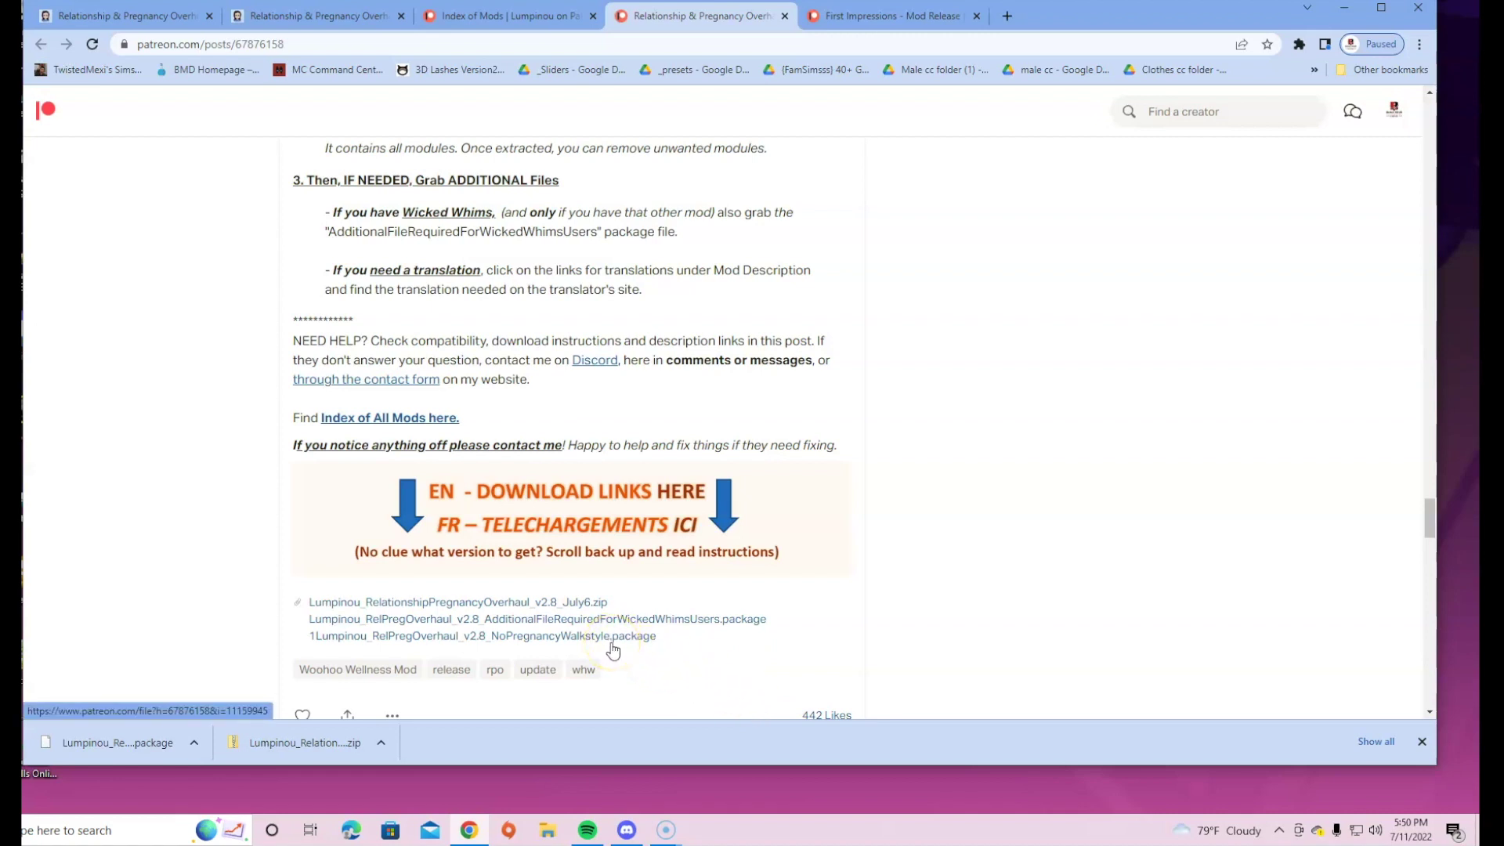
Show the downloaded Relationship Pregnancy Overhaul zip in the Downloads folder and extract all its files there.
left_click(386, 738)
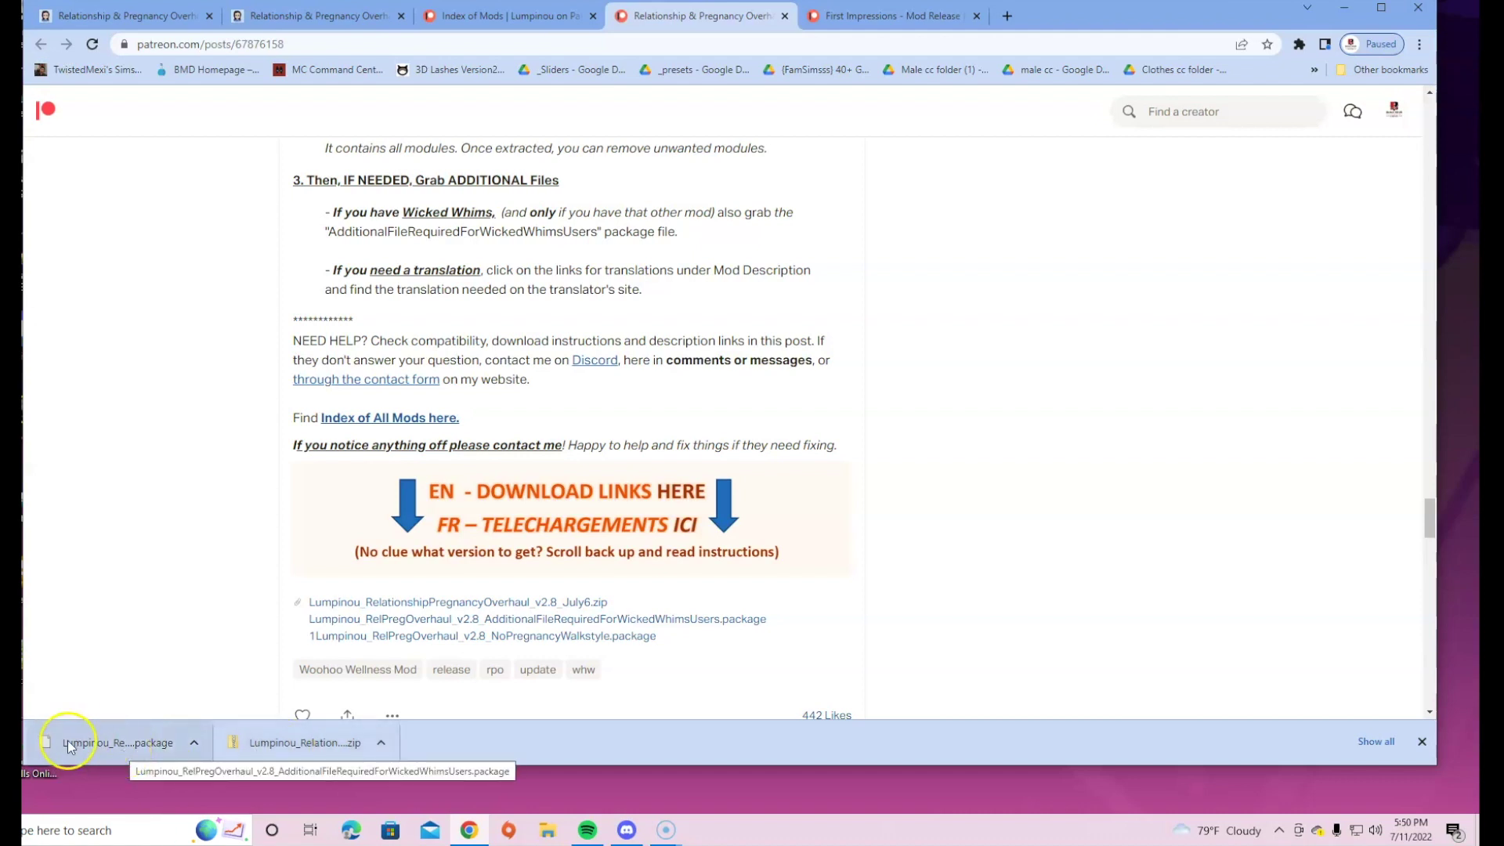
left_click(381, 747)
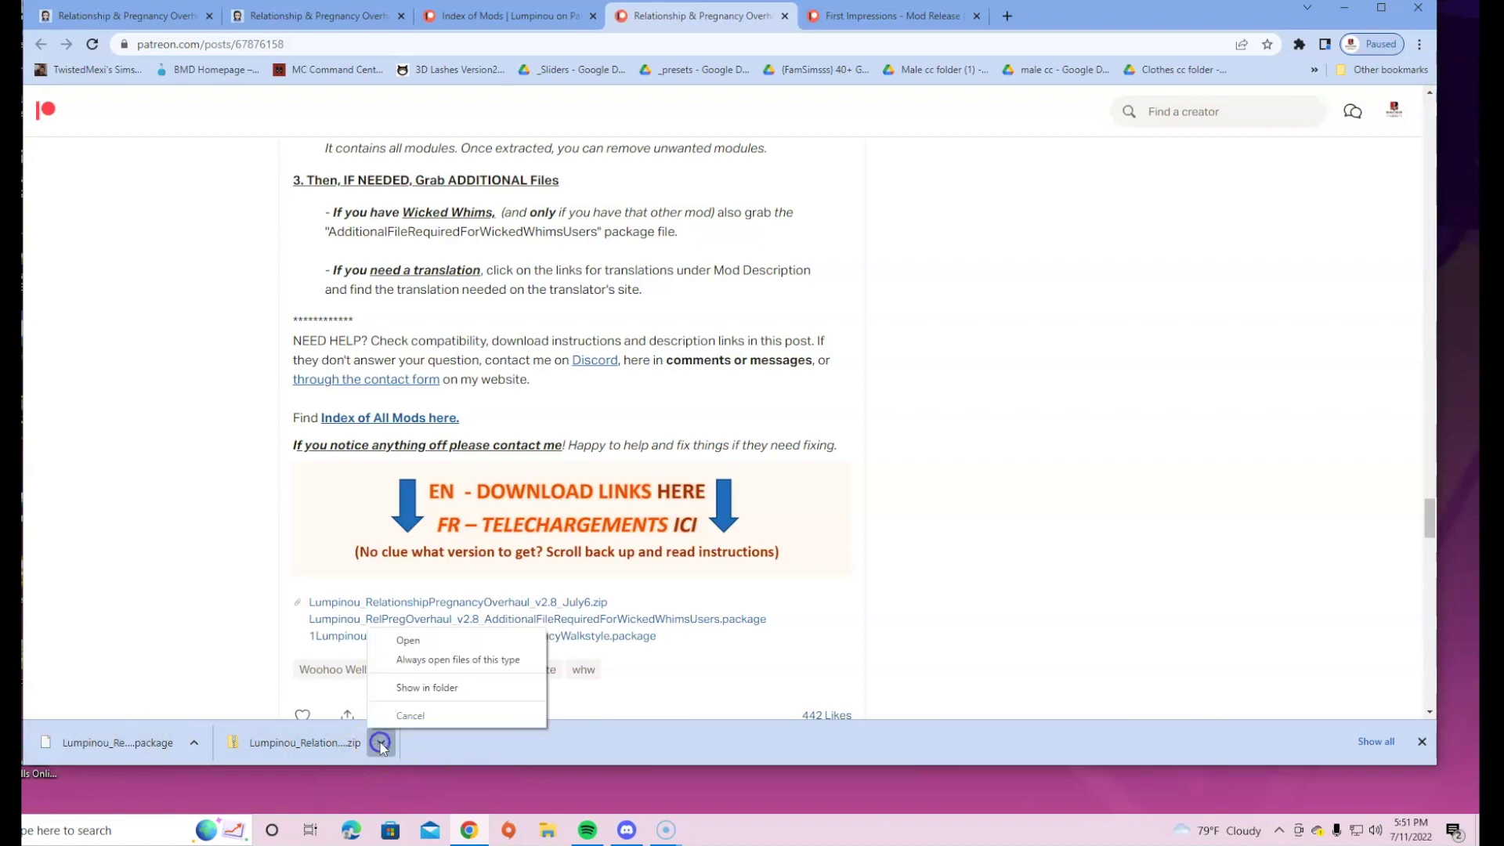
left_click(449, 690)
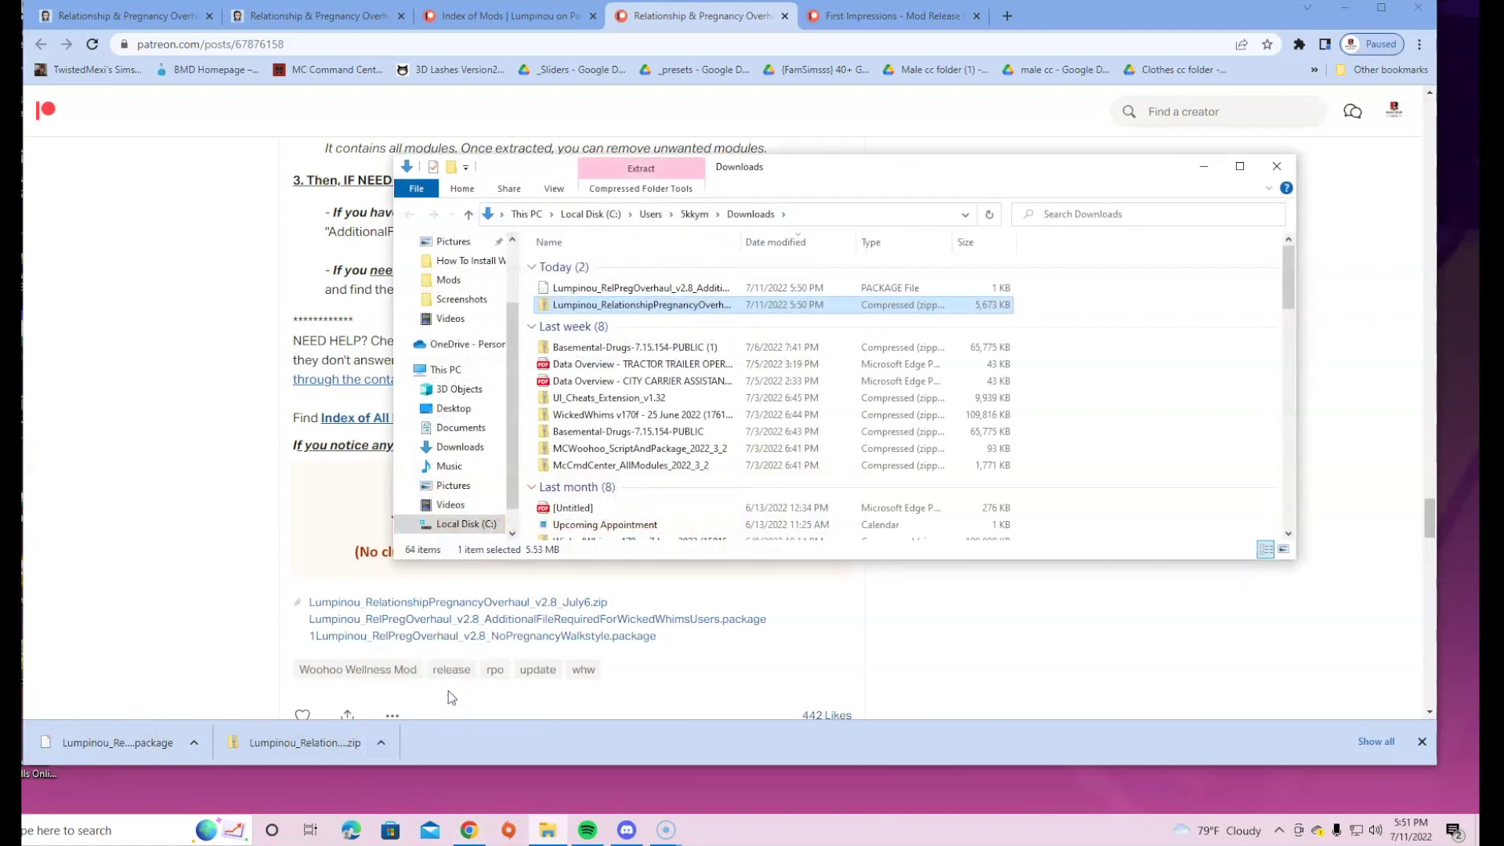
right_click(659, 311)
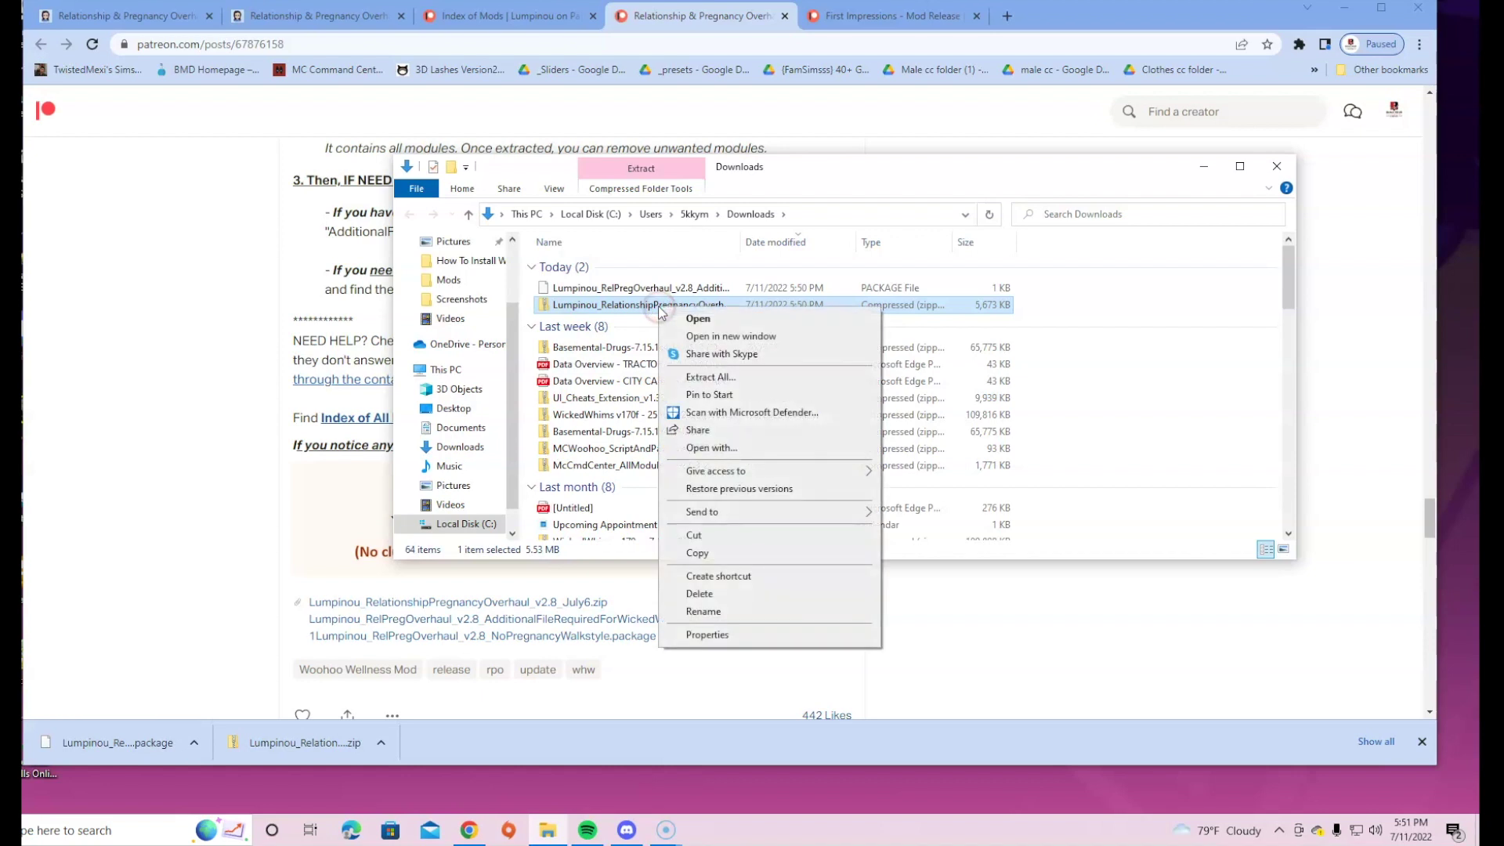
left_click(744, 378)
left_click(844, 554)
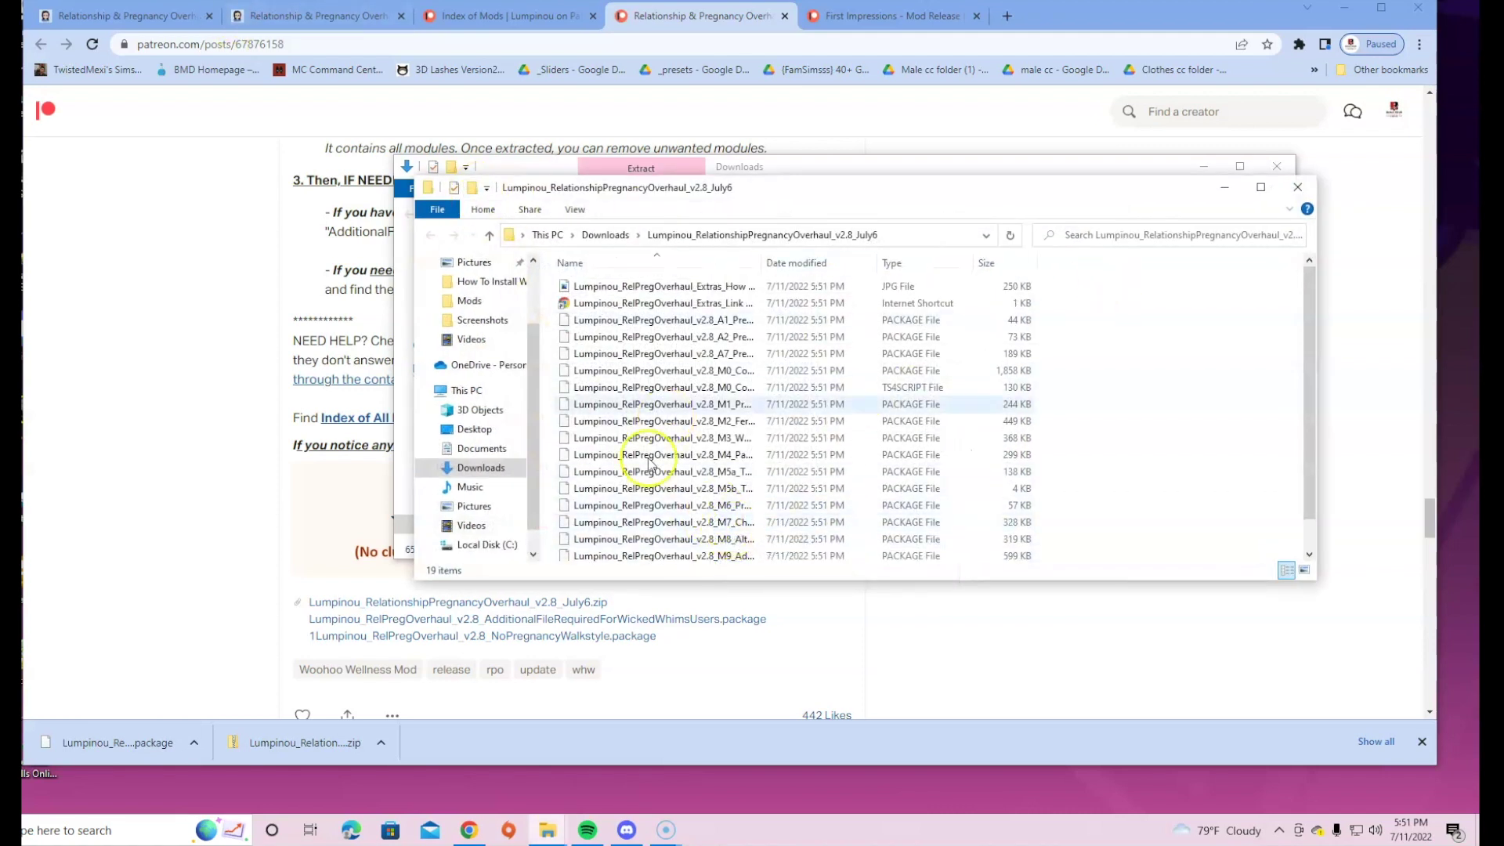
Close the extraction result window, check the extracted folder's contents from Downloads, and return to Downloads.
left_click(1297, 186)
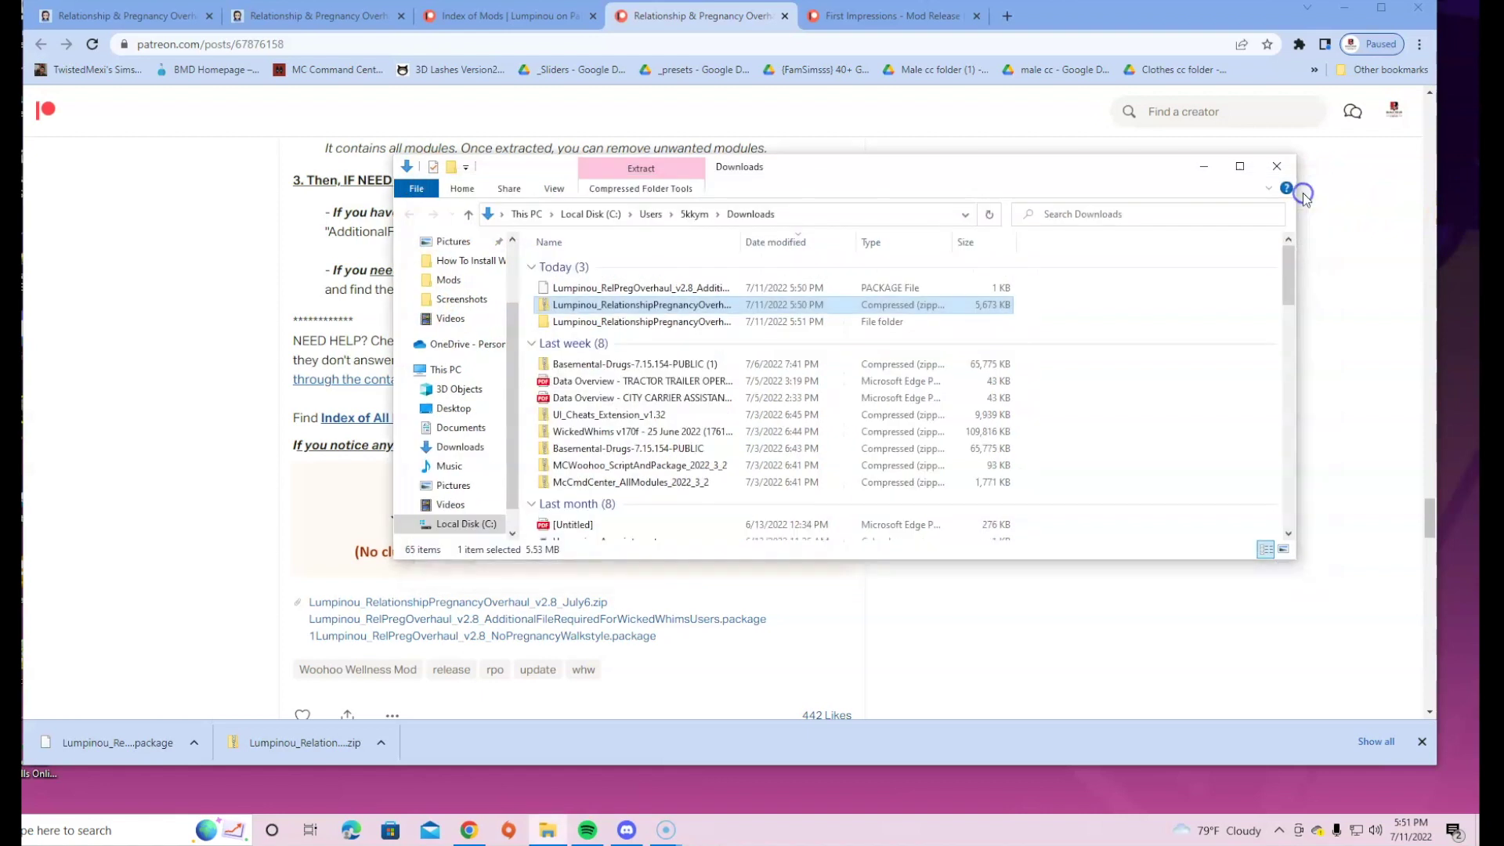
left_click(633, 324)
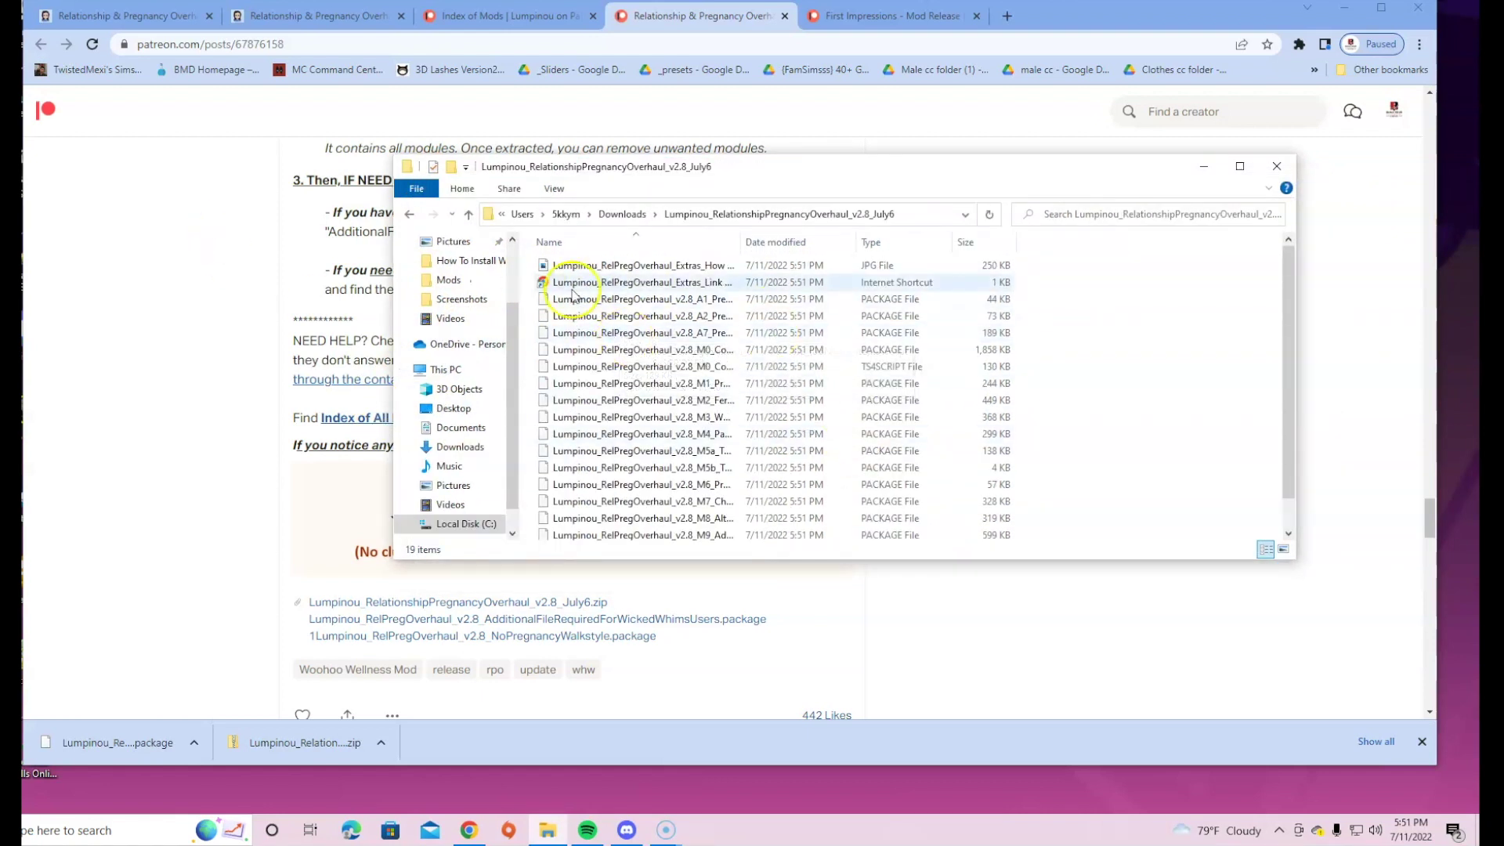
left_click(407, 215)
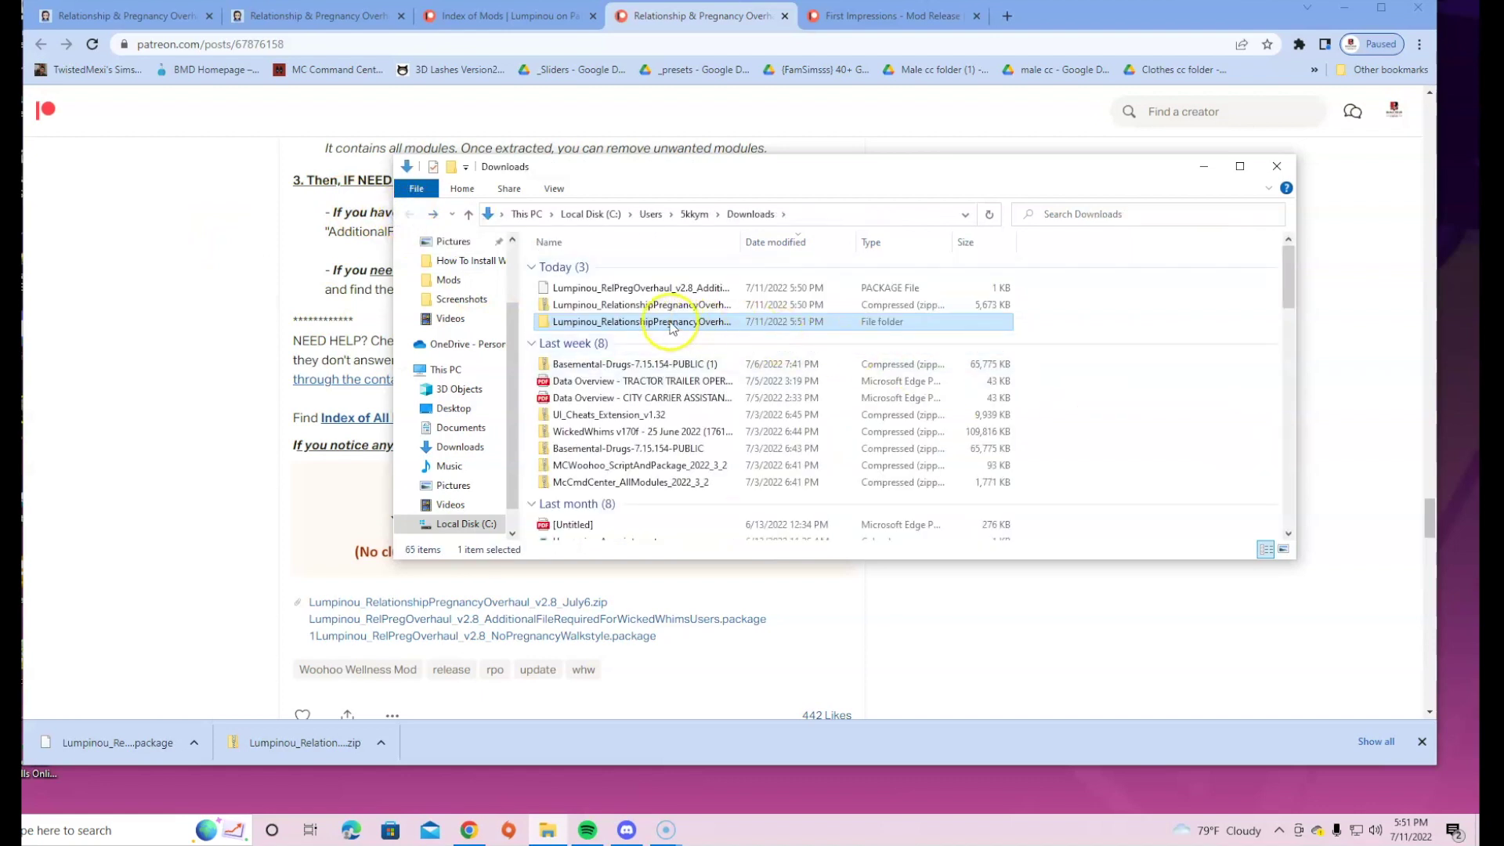
Open a second File Explorer window below the Downloads window and go to Documents > Electronic Arts > The Sims 4.
right_click(552, 835)
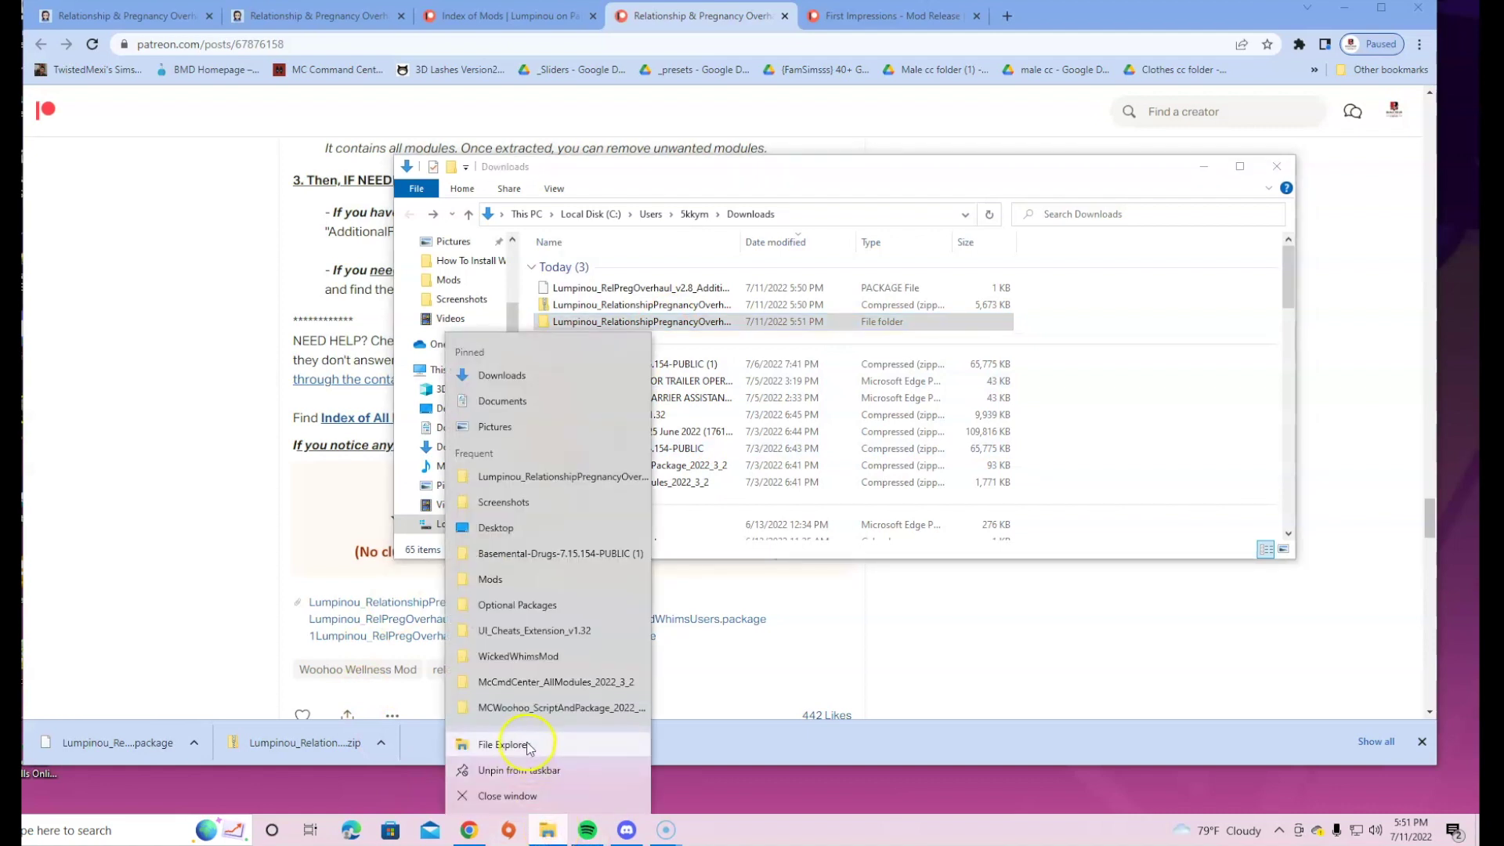
left_click(528, 745)
left_click_drag(899, 223, 820, 328)
left_click_drag(839, 337, 841, 374)
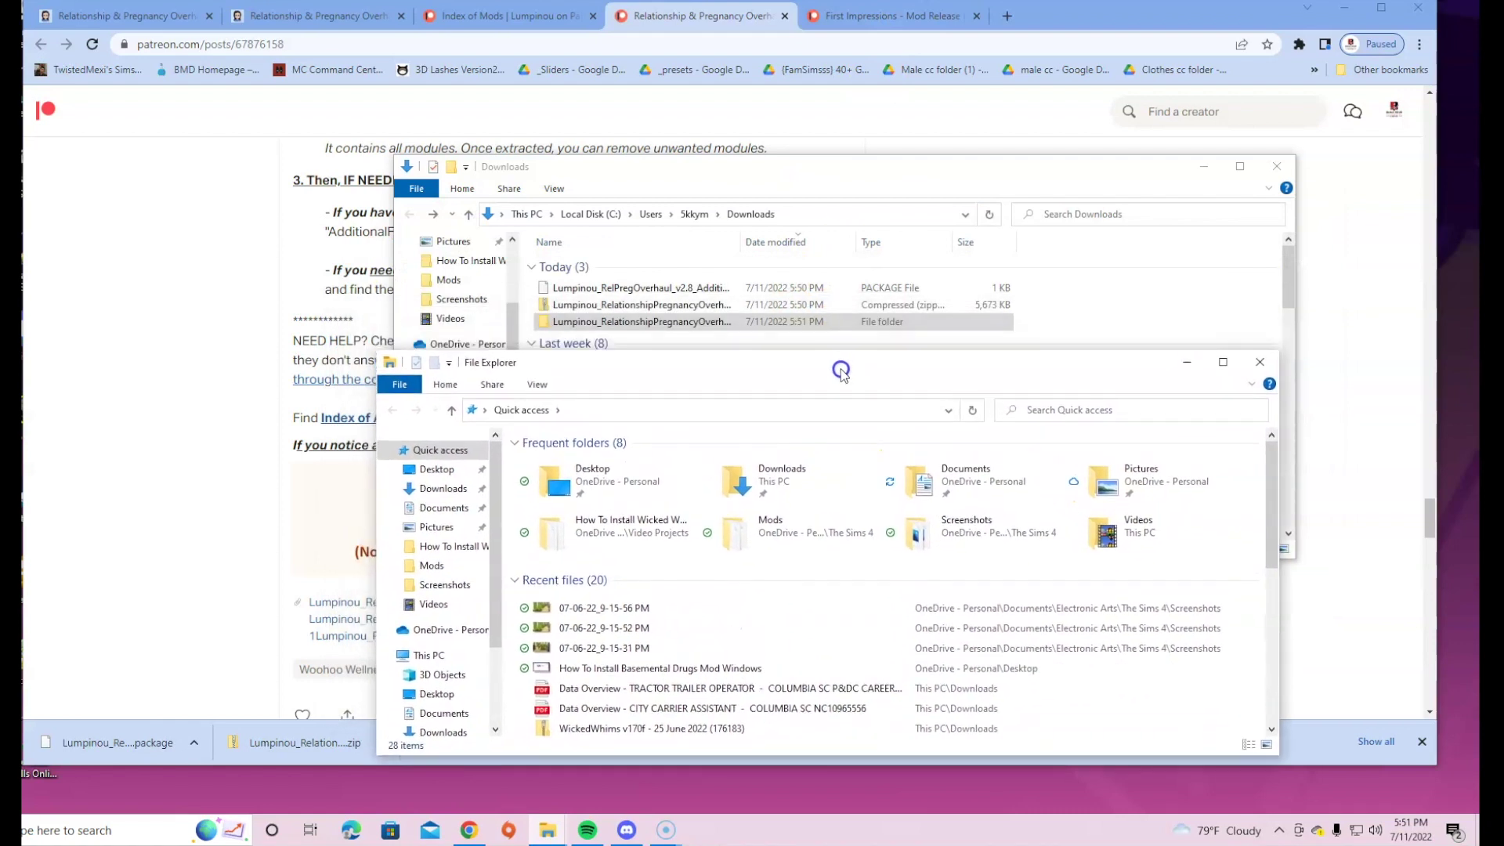
left_click(969, 483)
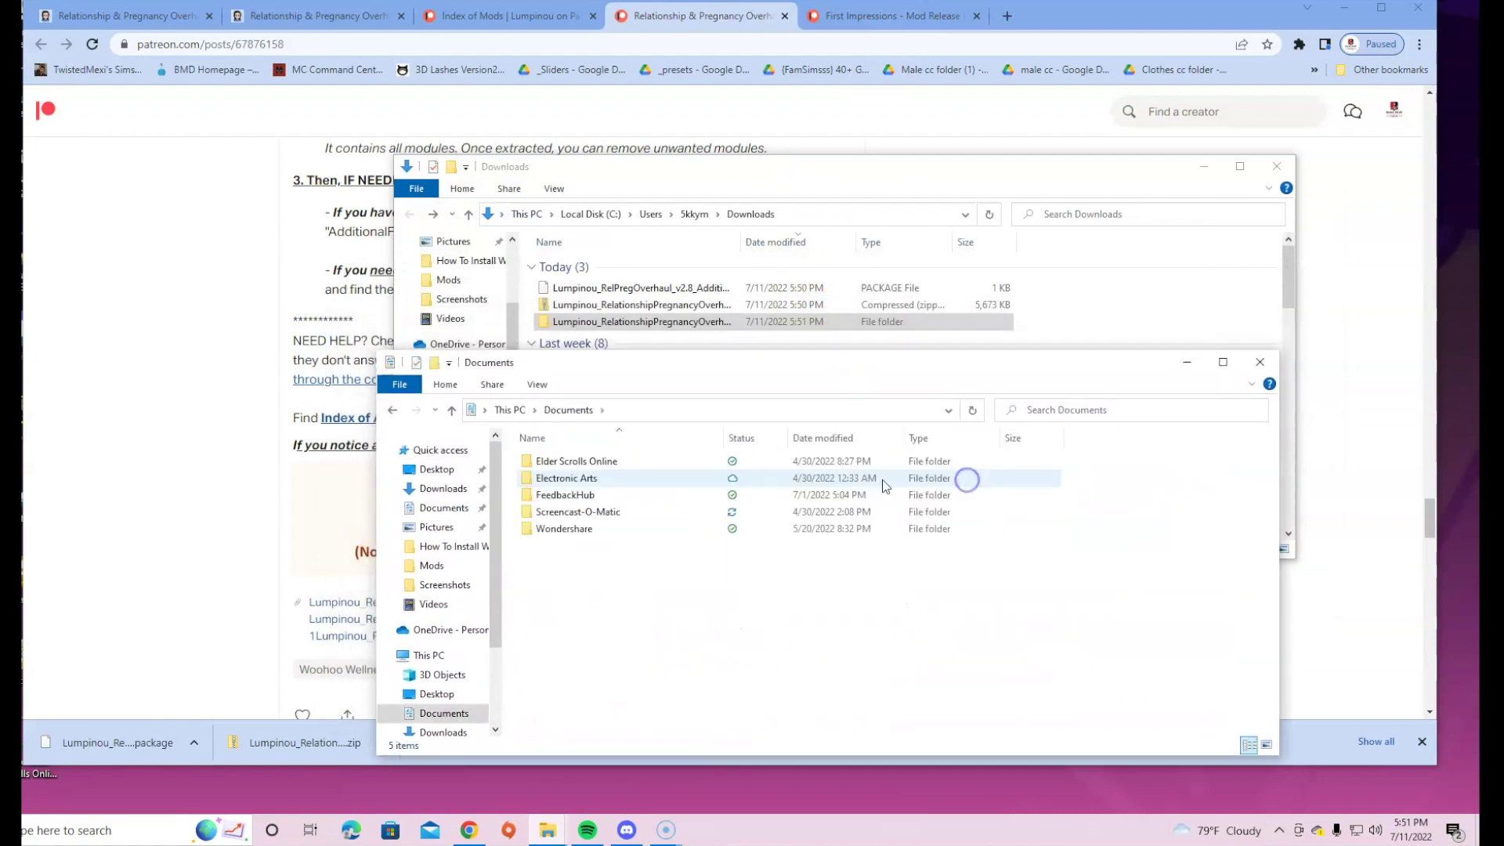
double_click(570, 482)
double_click(570, 462)
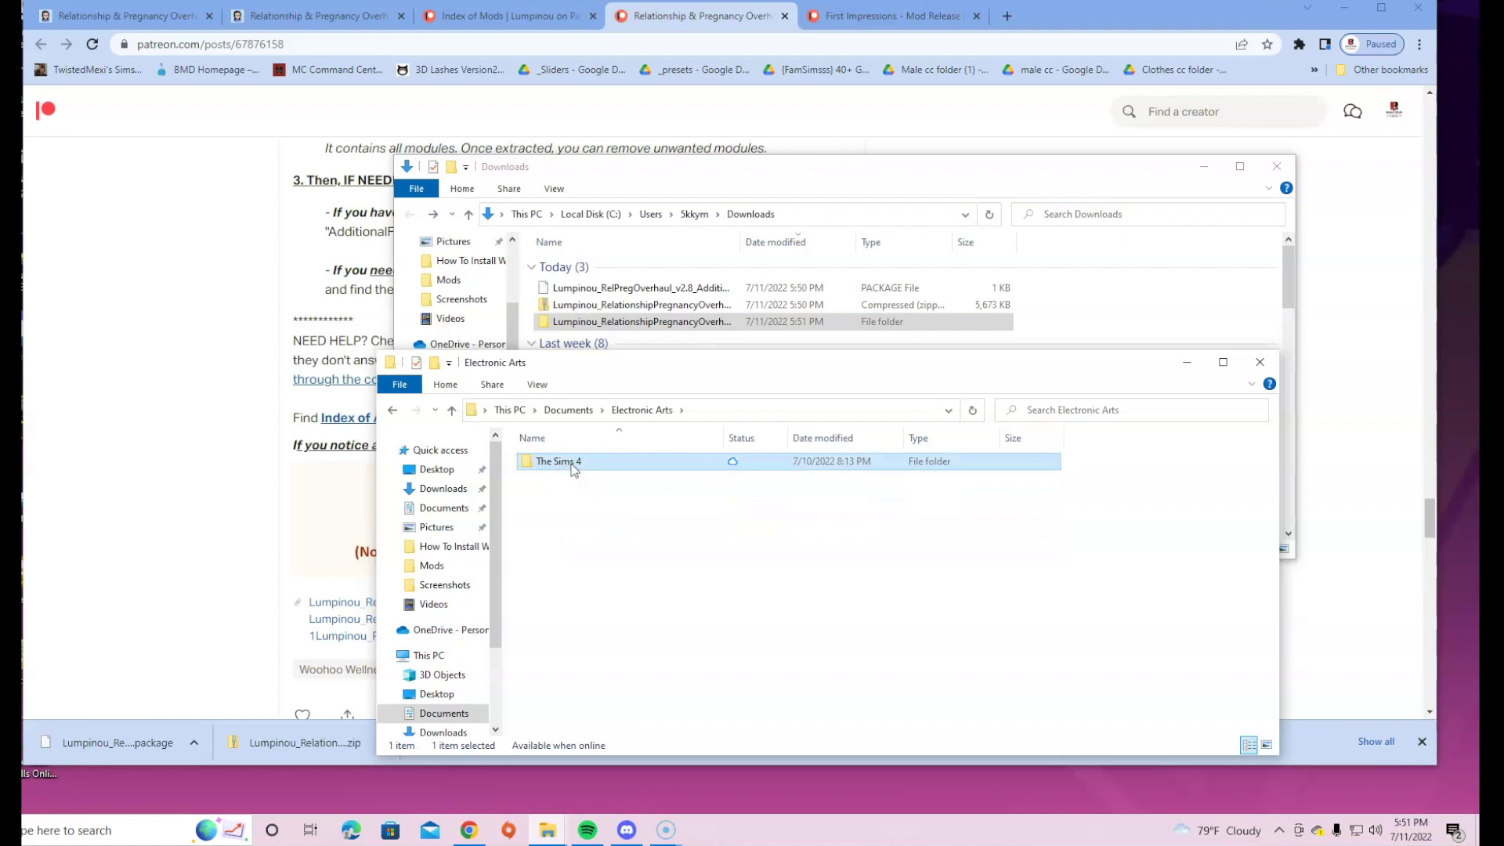
Delete the localthumbcache.package file from The Sims 4 folder.
scroll(607, 624, "down", 2)
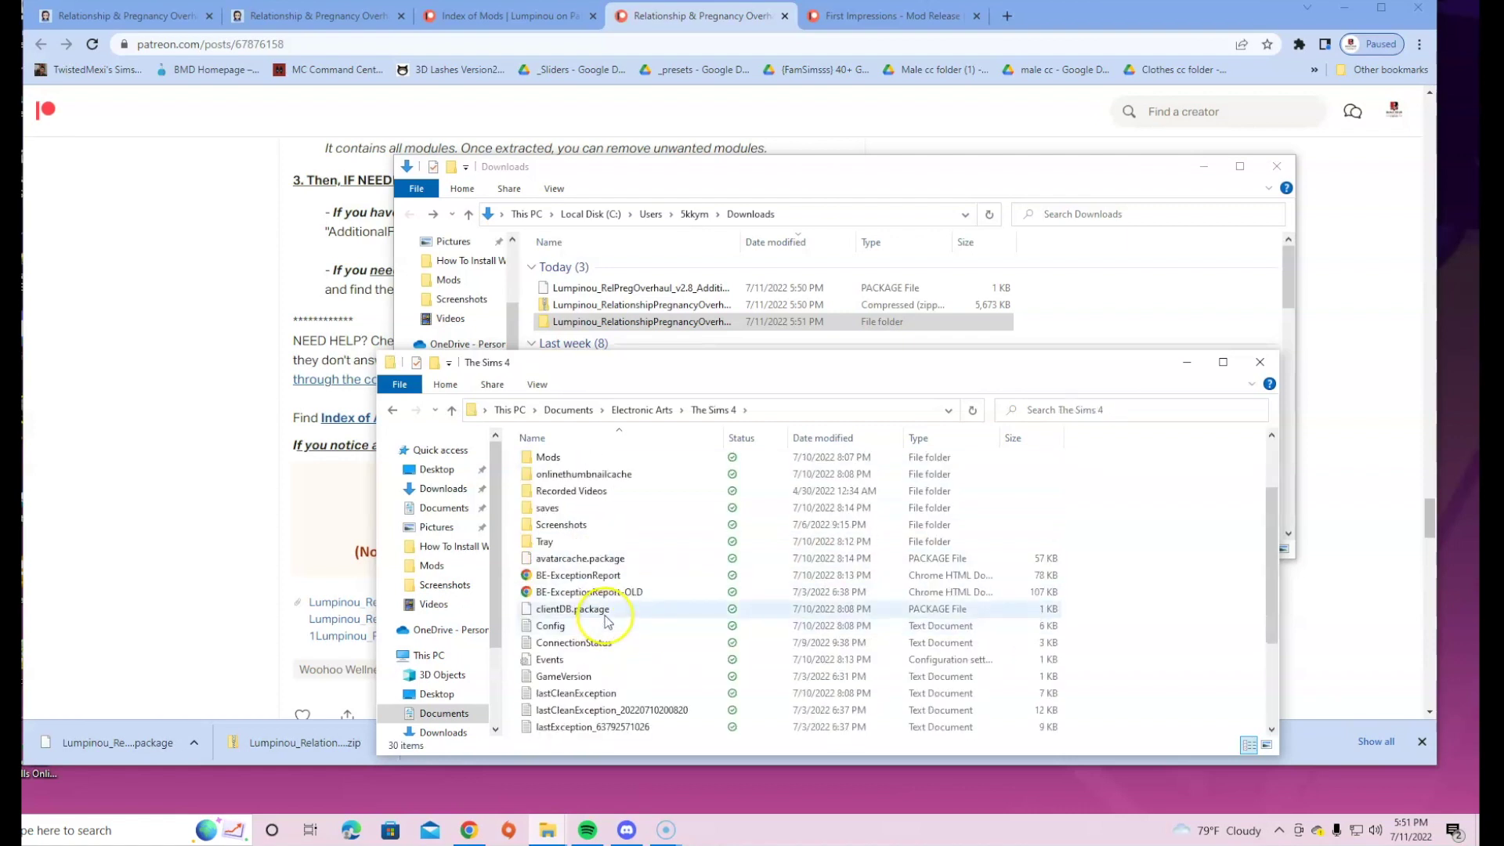
scroll(607, 624, "down", 3)
left_click(613, 626)
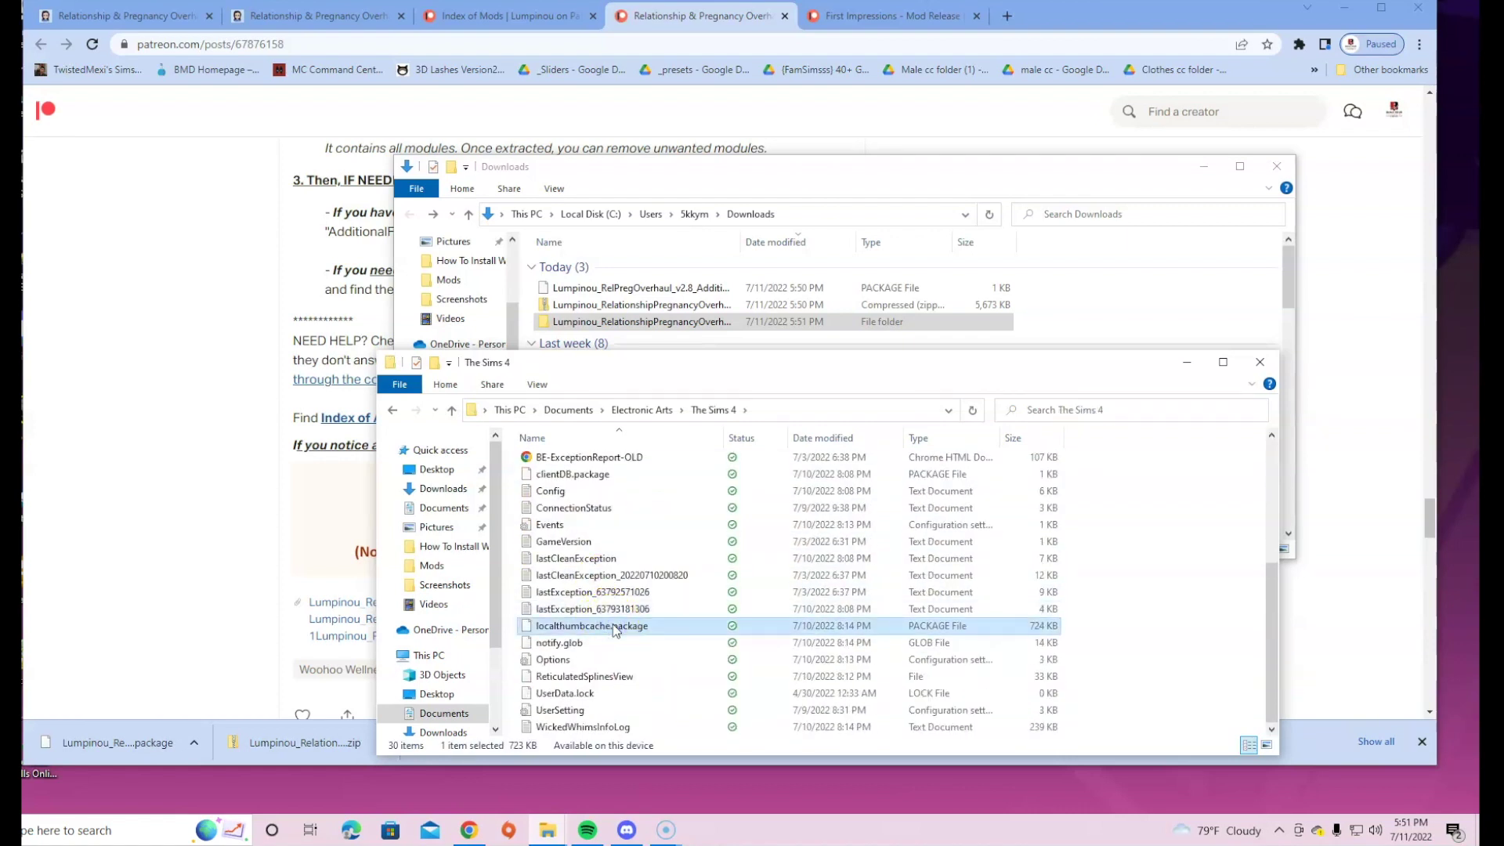
right_click(613, 626)
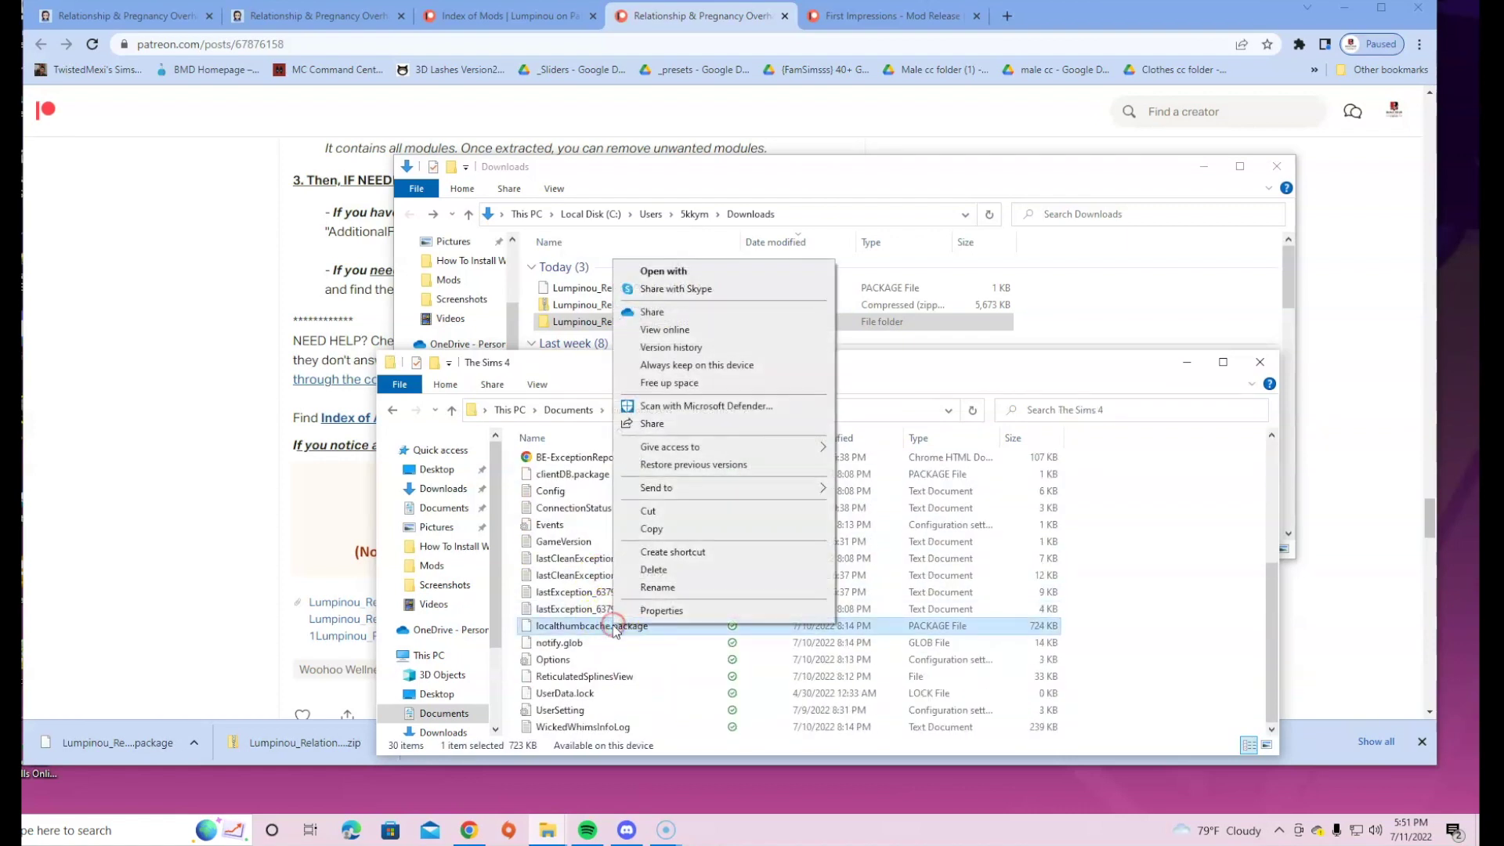
left_click(694, 570)
Open the Mods folder and move the extracted Relationship Pregnancy Overhaul folder from Downloads into it.
scroll(1103, 625, "up", 5)
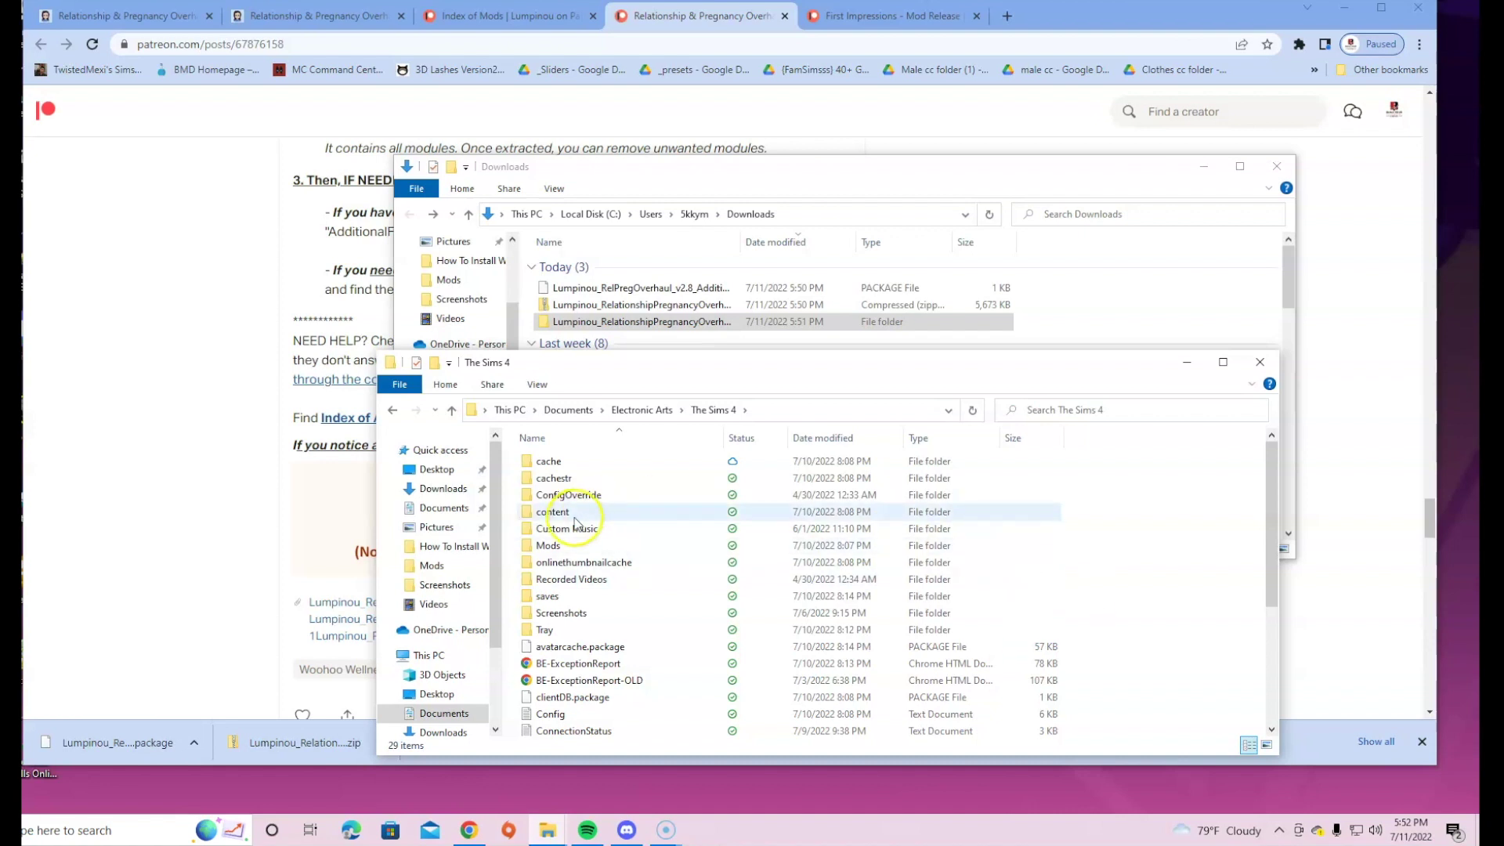
double_click(560, 545)
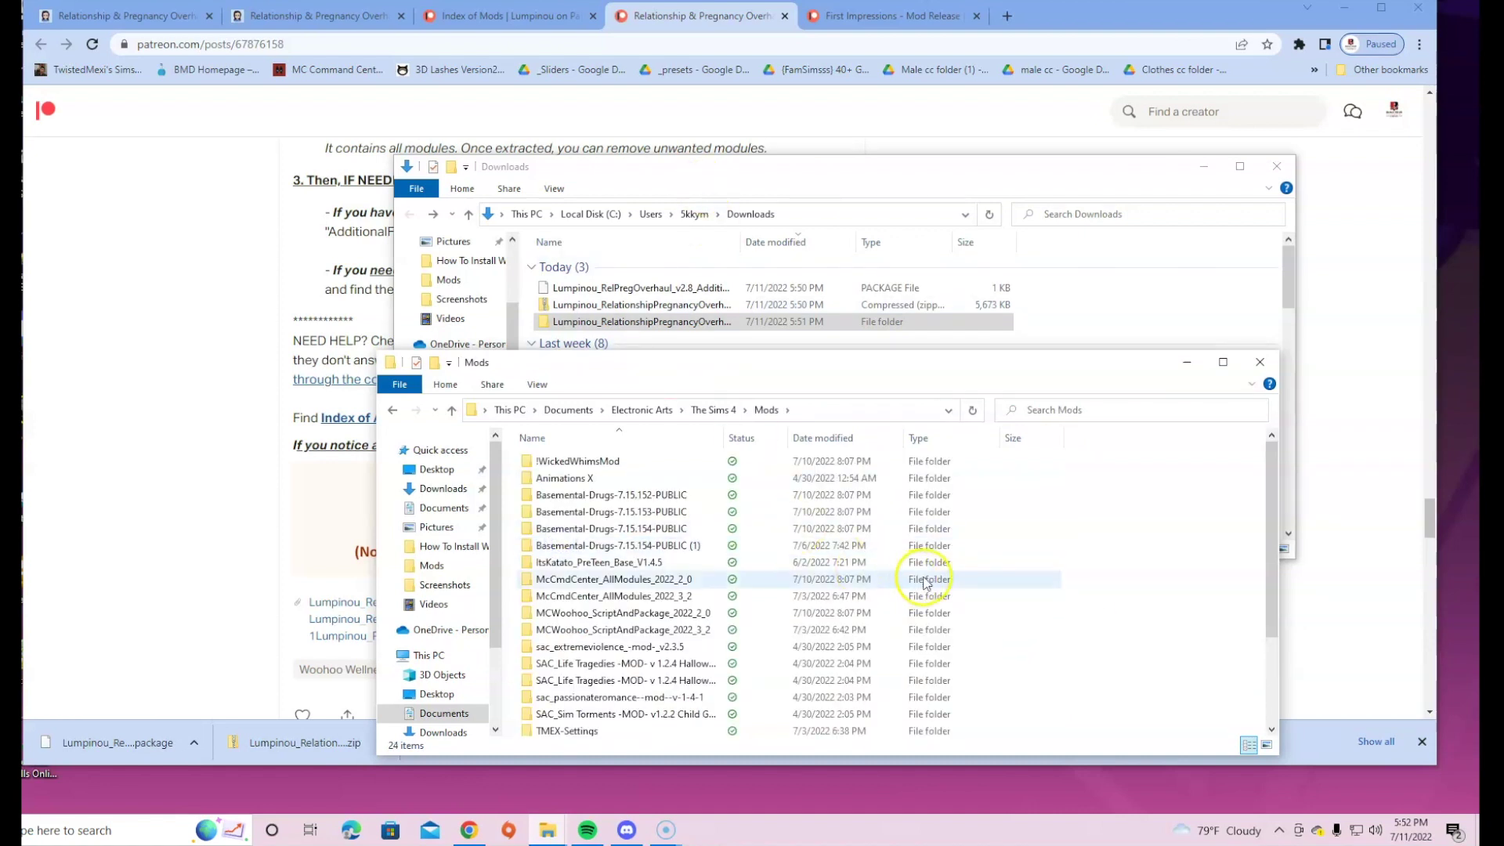
scroll(914, 572, "down", 3)
left_click_drag(641, 322, 631, 735)
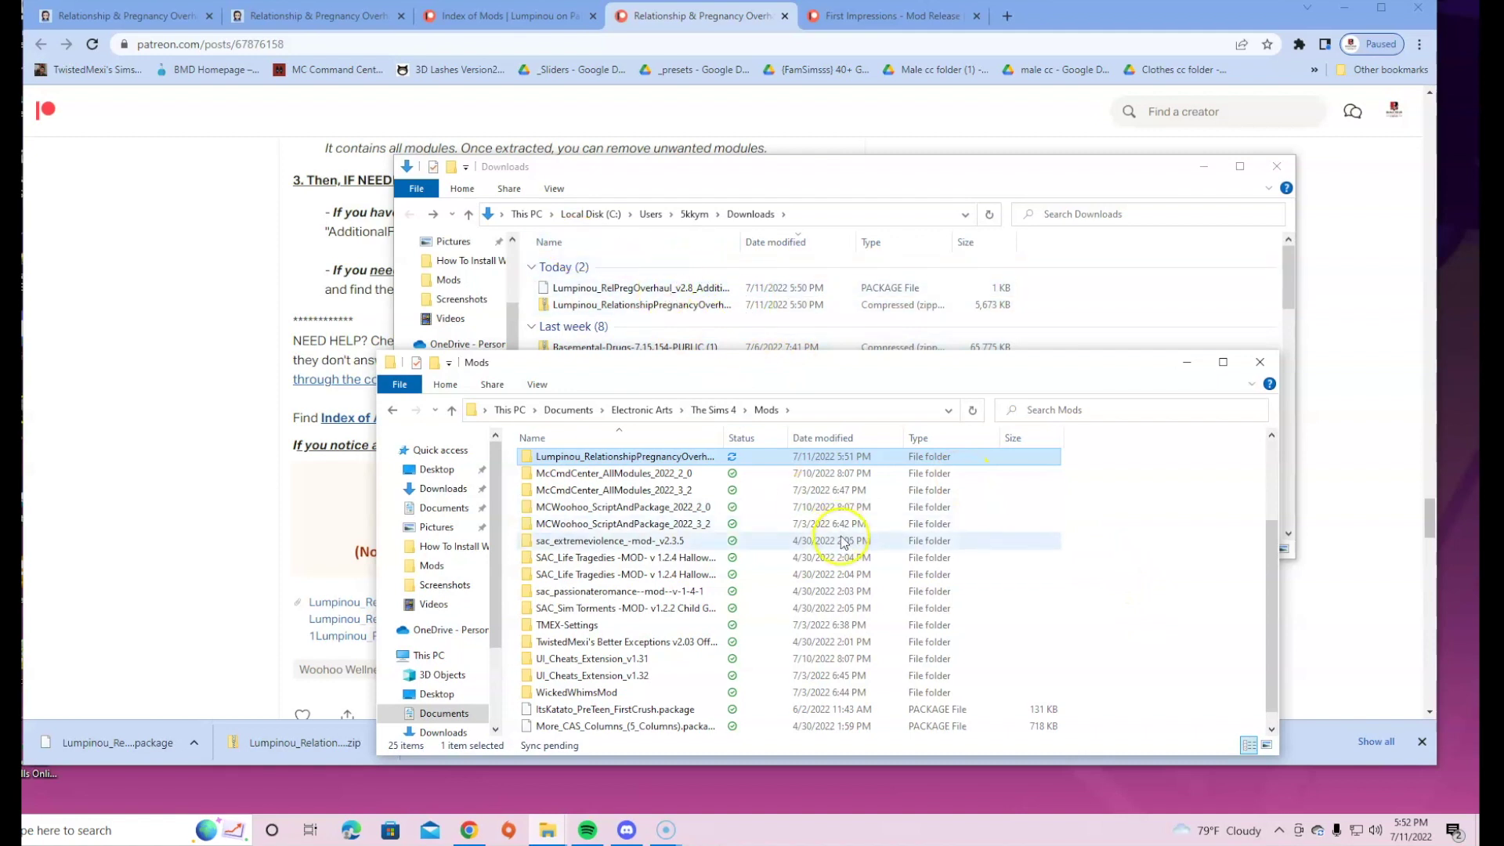
Move the additional WickedWhims package file from Downloads into the Mods folder.
scroll(793, 439, "down", 1)
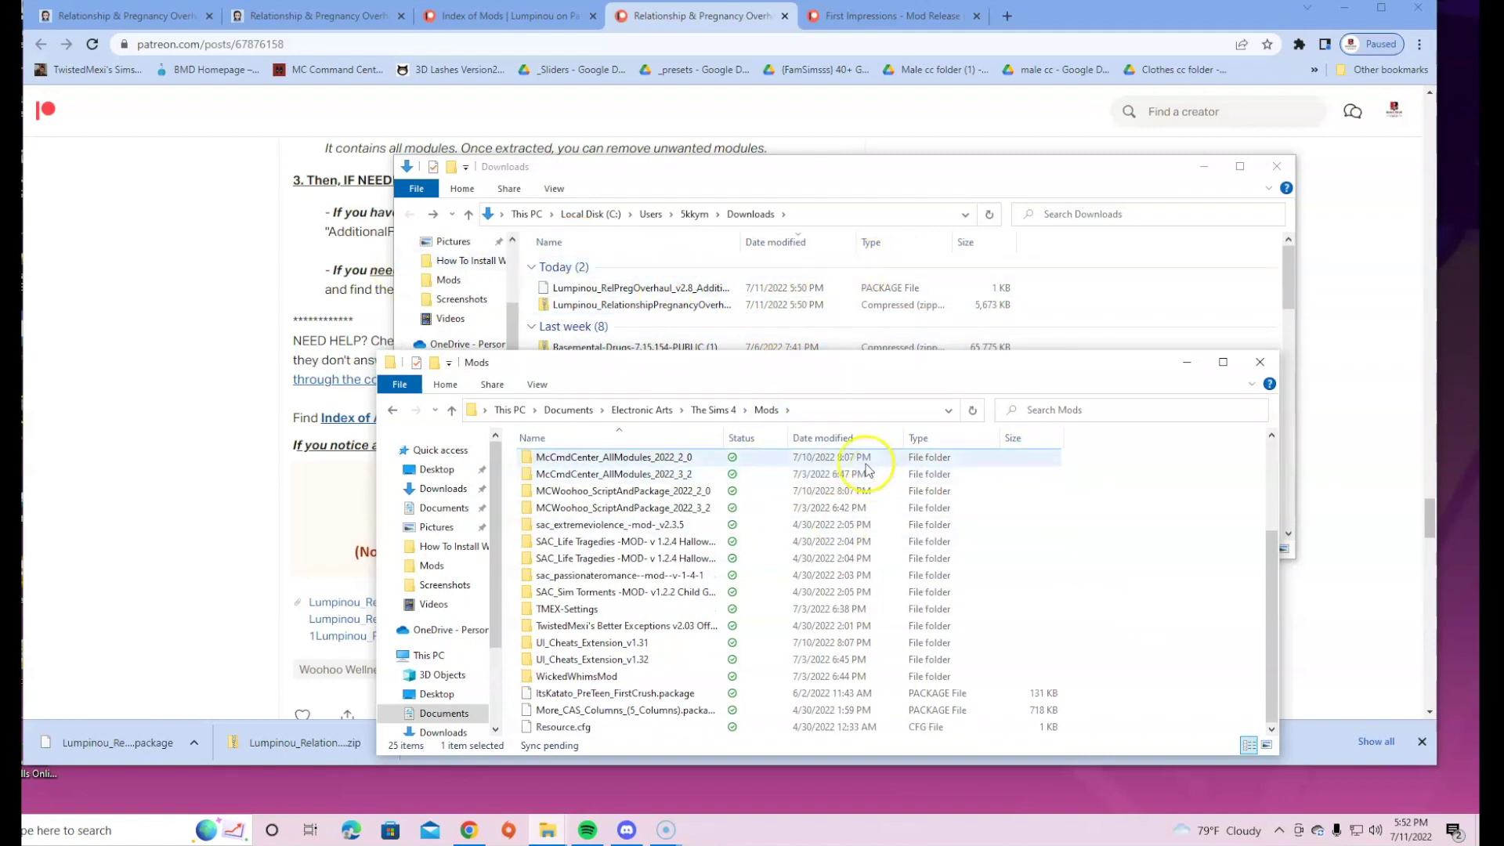
left_click_drag(578, 288, 709, 717)
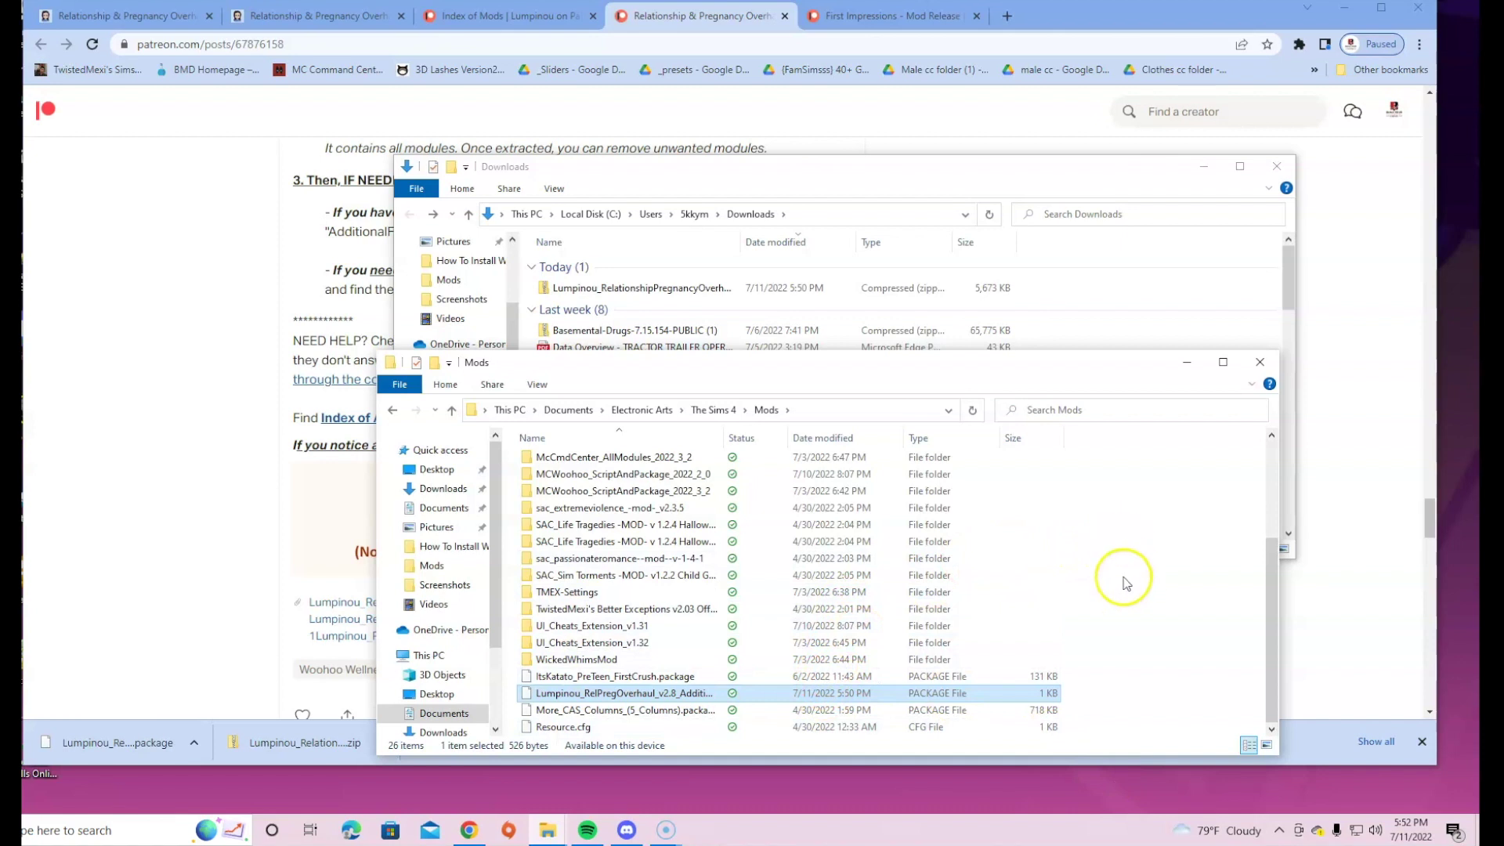
scroll(1105, 596, "up", 3)
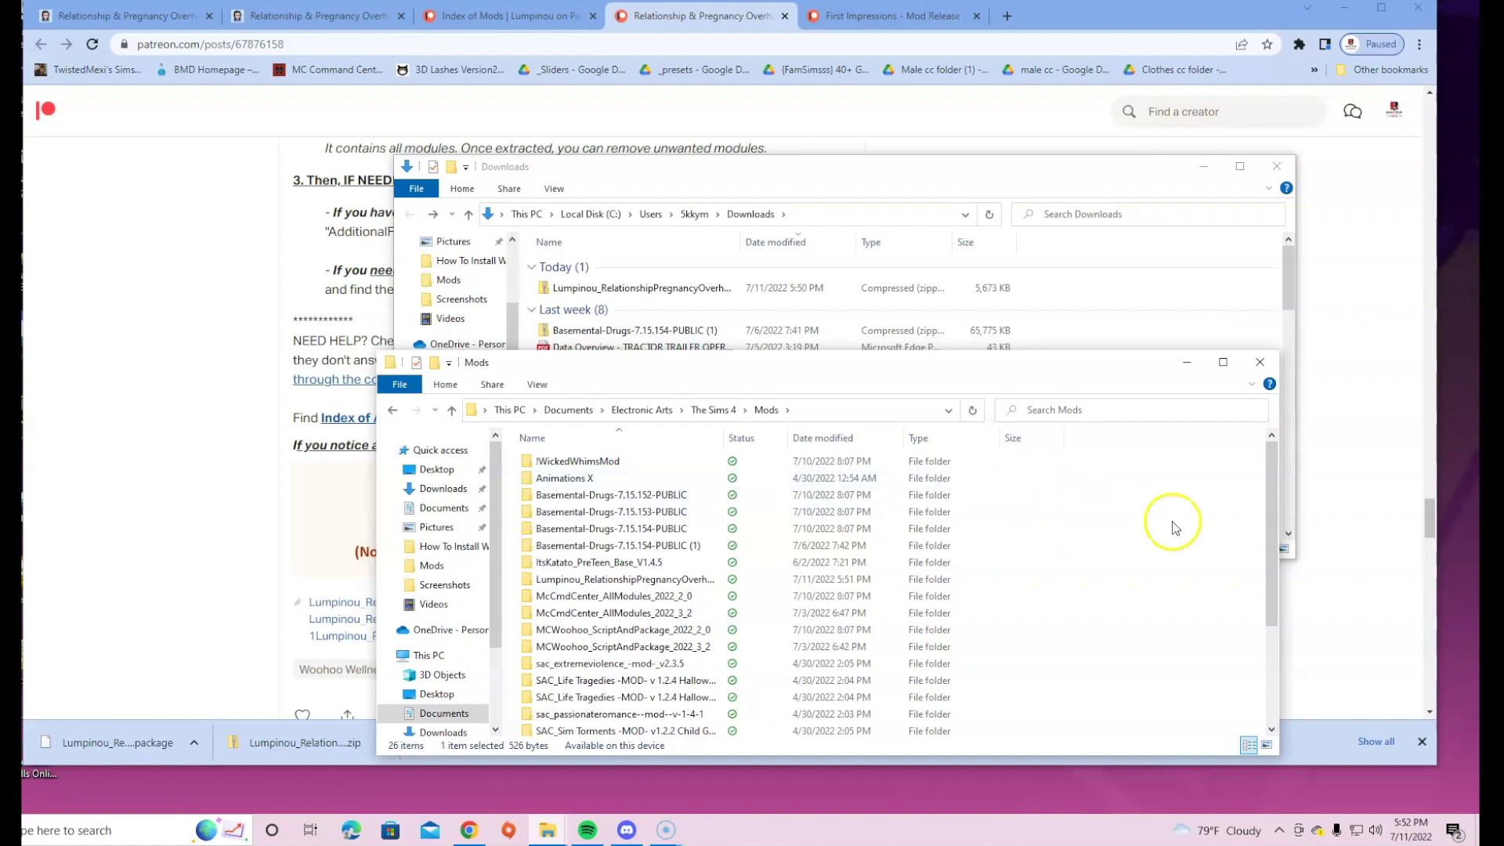
Close both File Explorer windows and return to the download links on the Patreon post.
left_click(1260, 362)
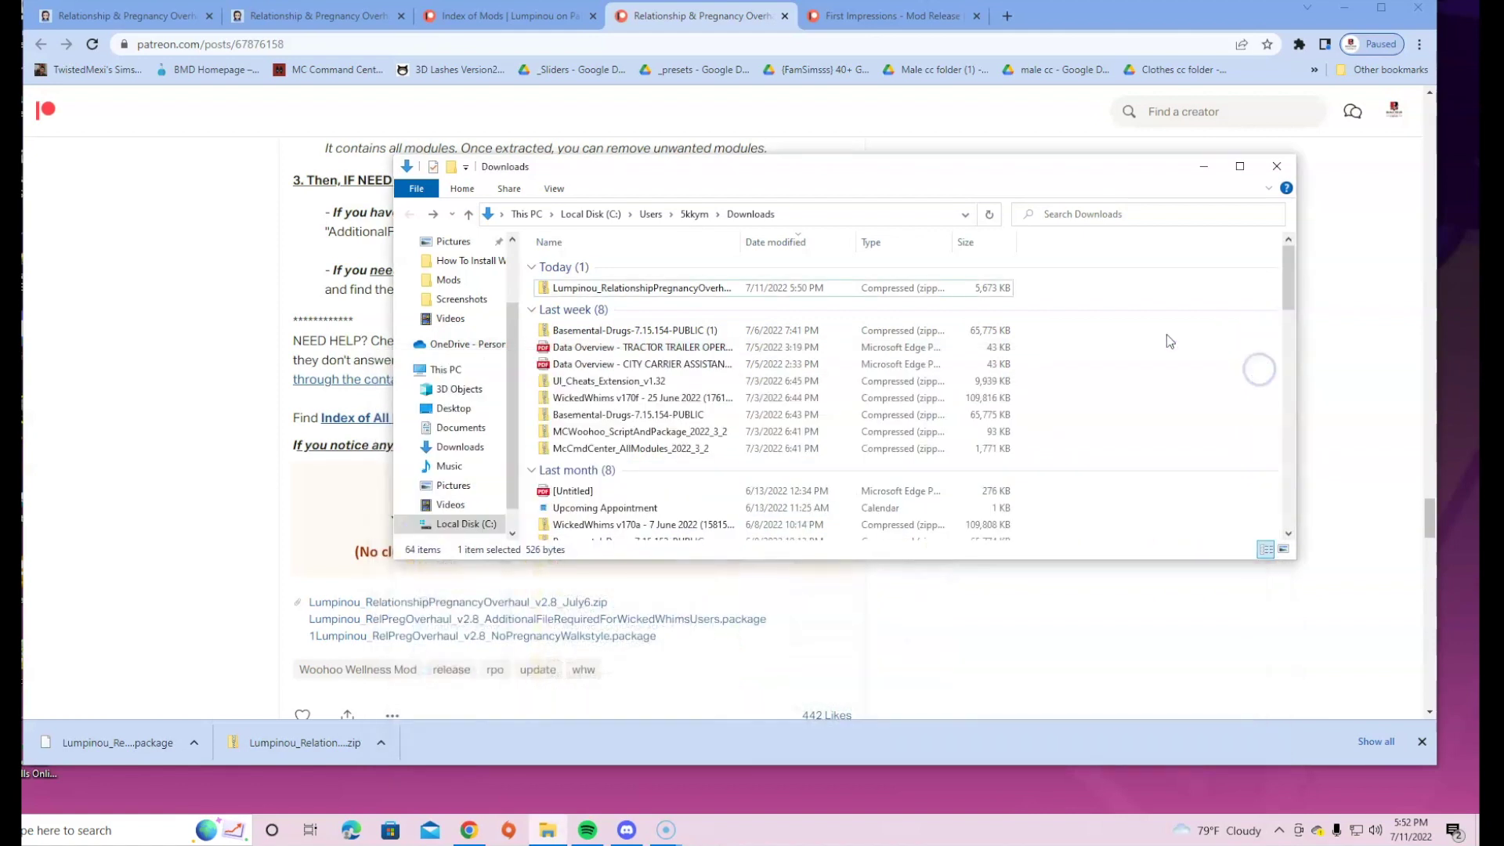
left_click(1278, 166)
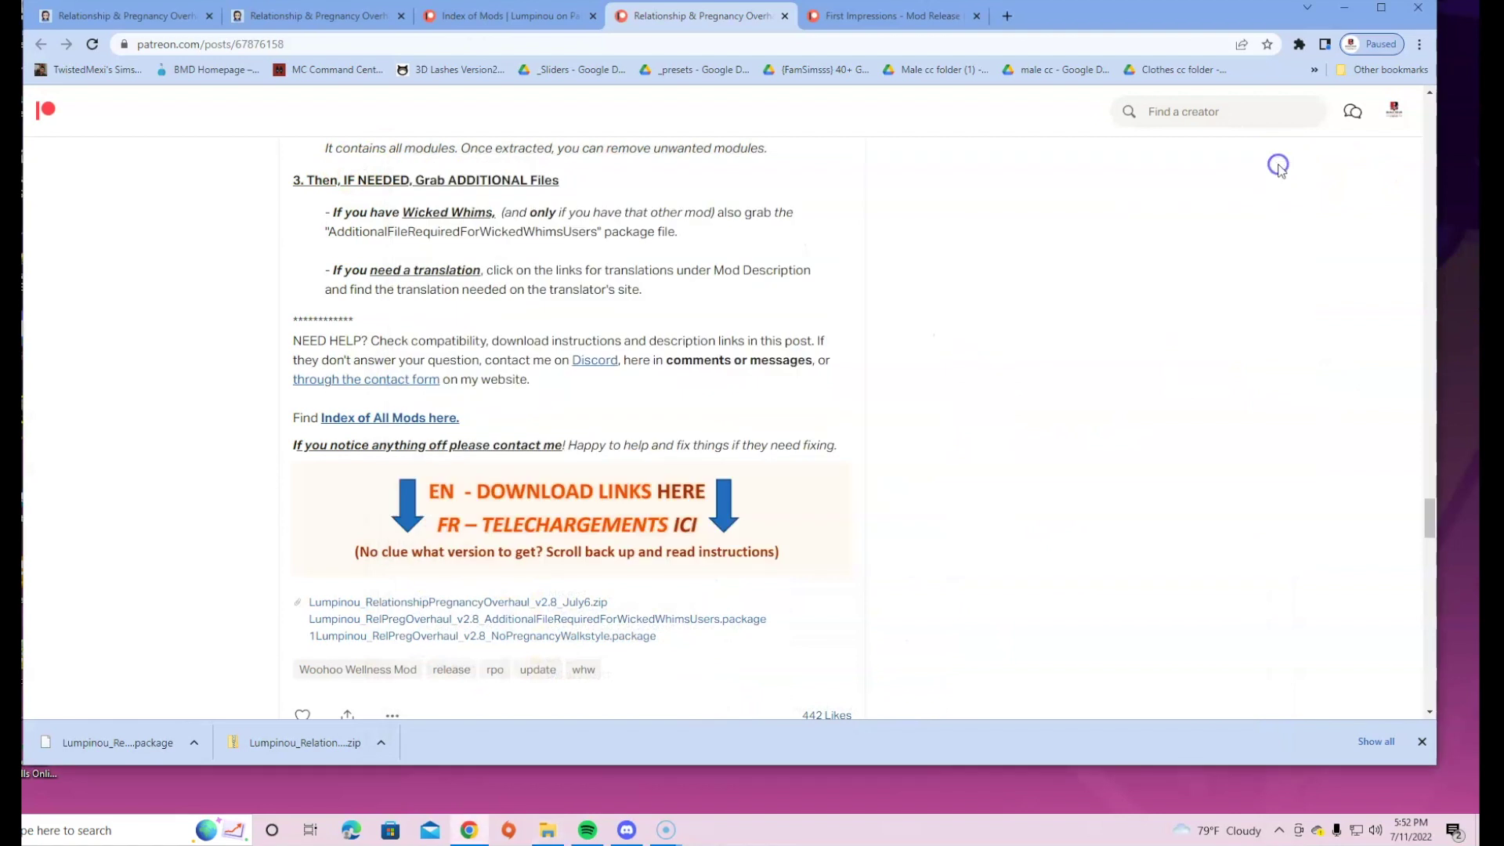
scroll(546, 690, "down", 5)
scroll(548, 685, "up", 5)
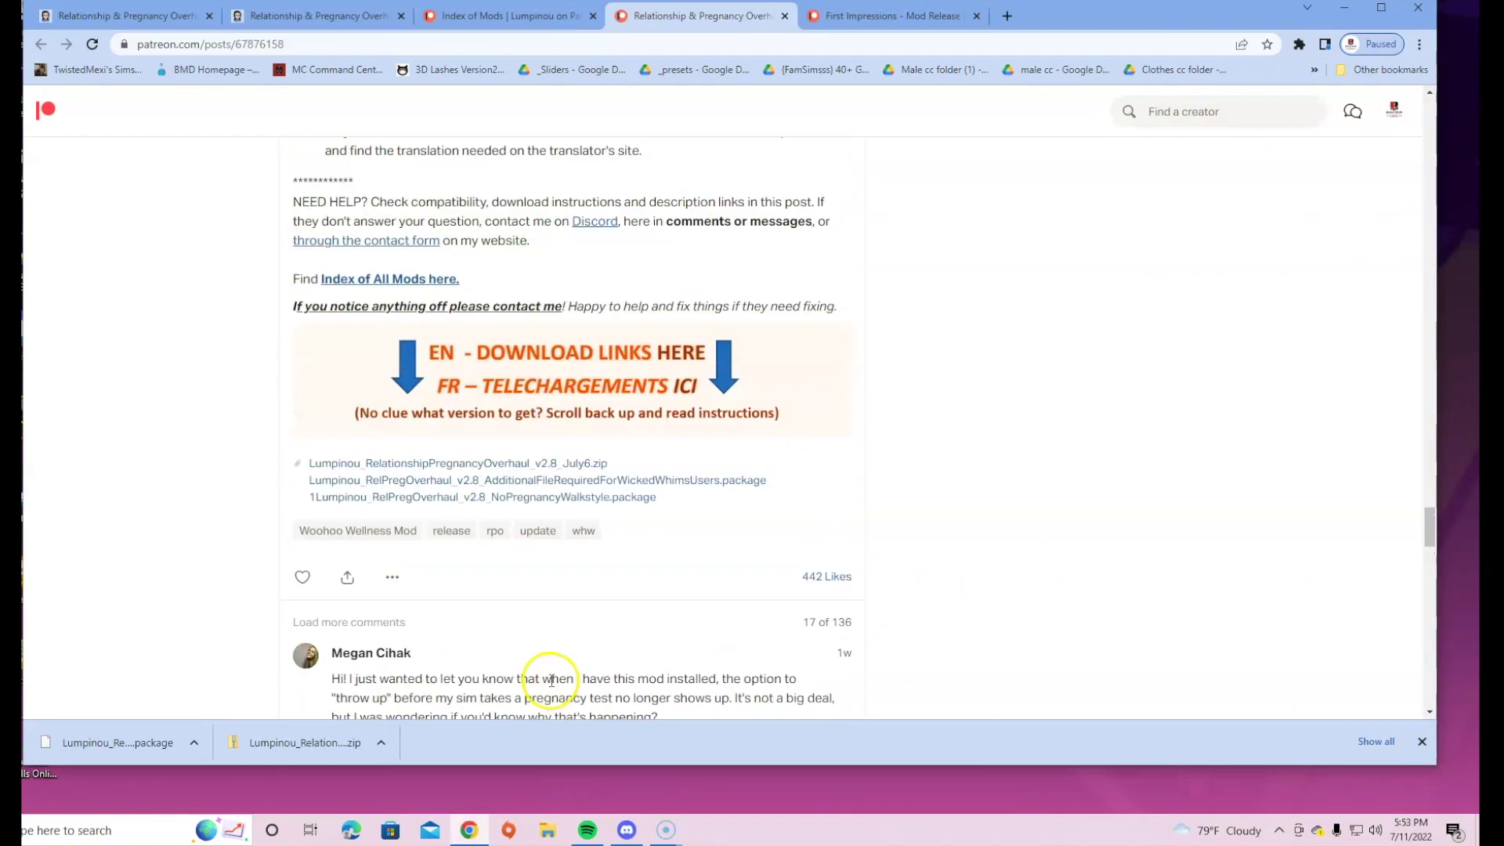
Compare the download sections of the Relationship & Pregnancy Overhaul and First Impressions Patreon posts.
scroll(550, 680, "down", 5)
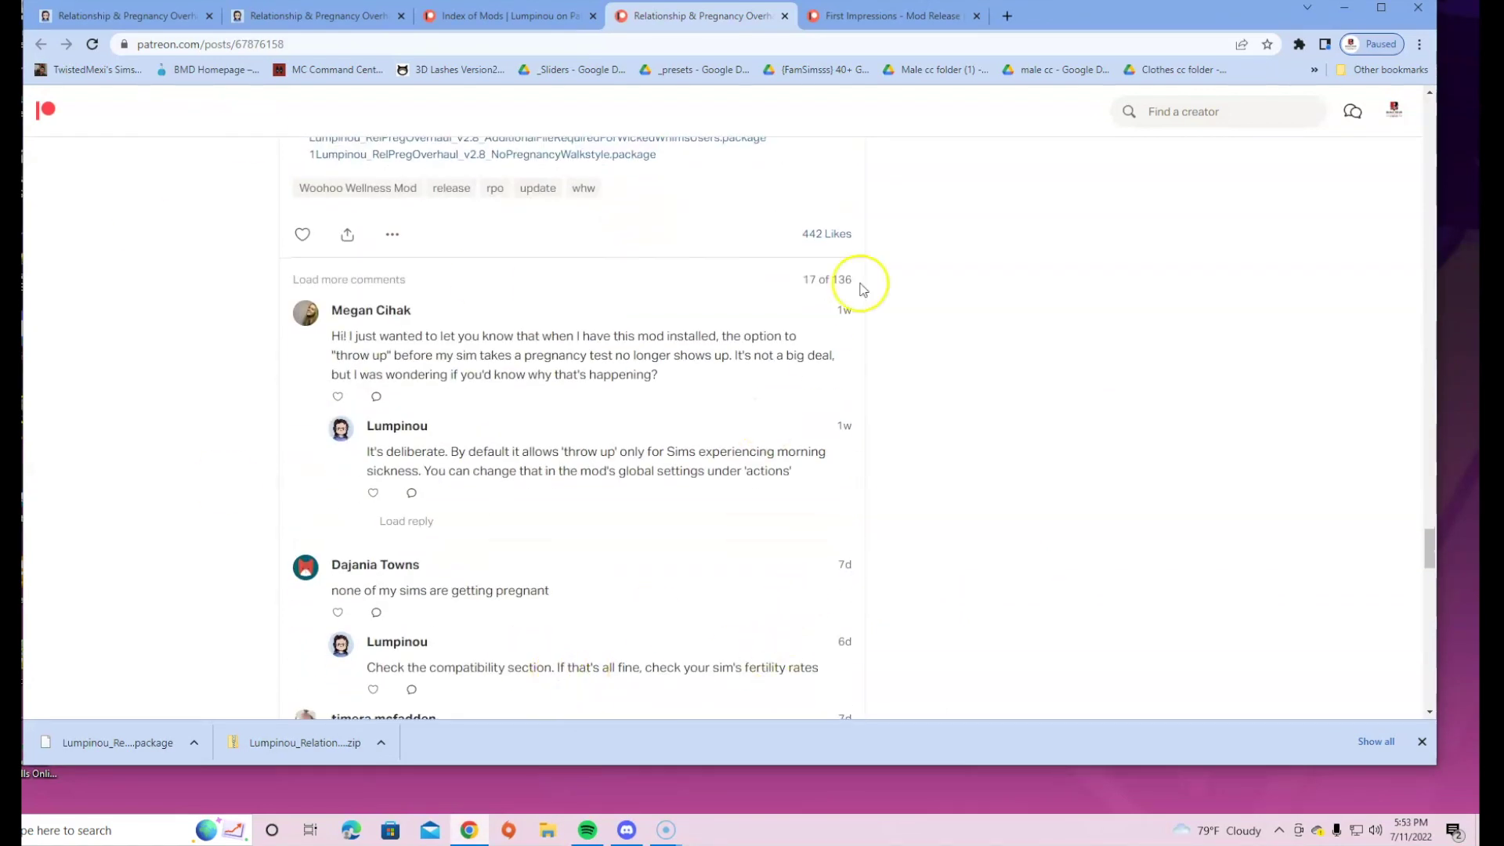
scroll(1091, 470, "up", 6)
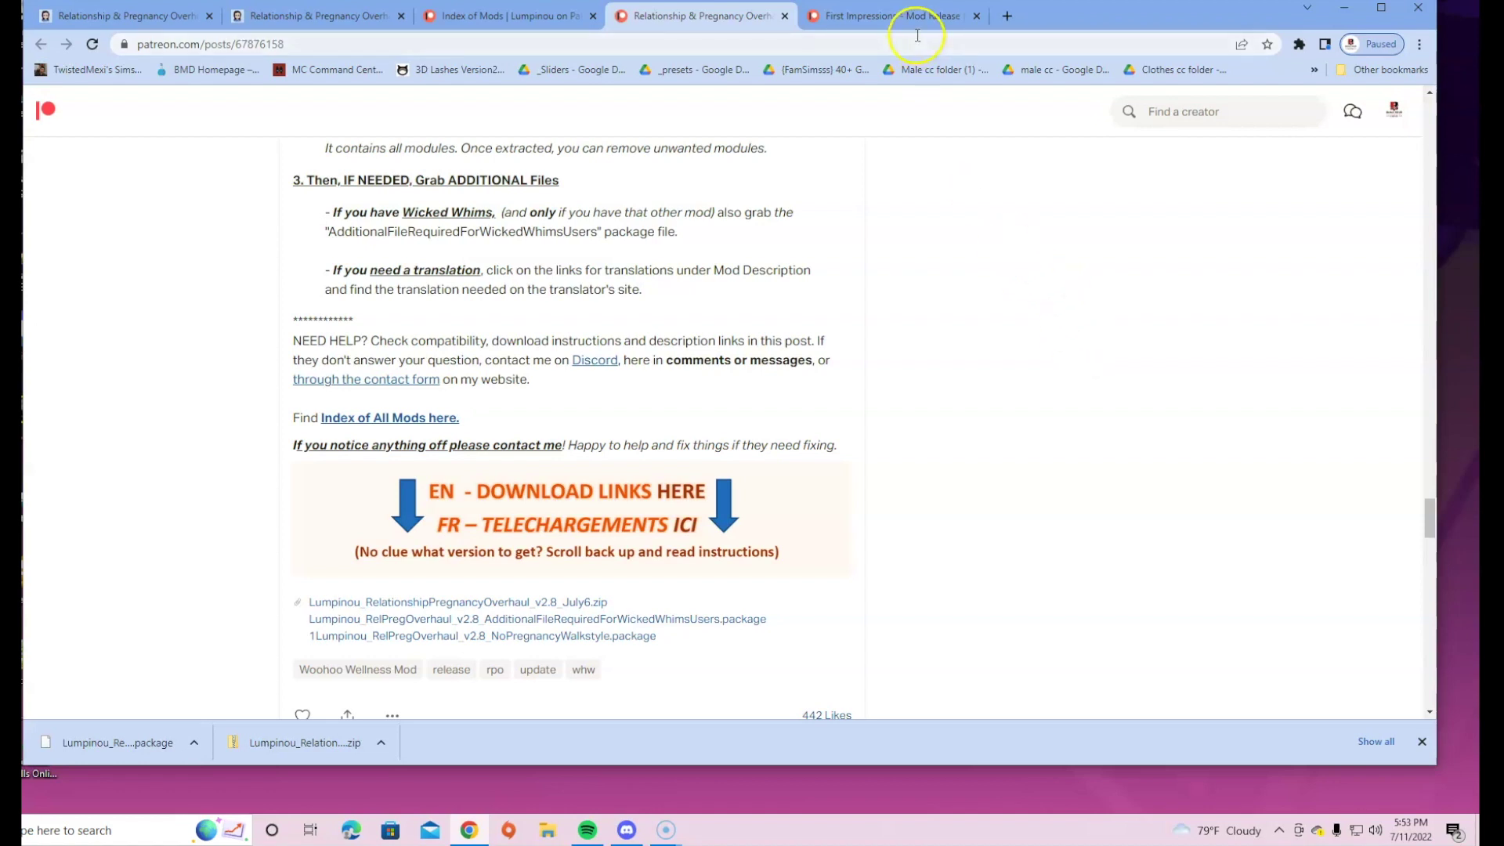
left_click(879, 15)
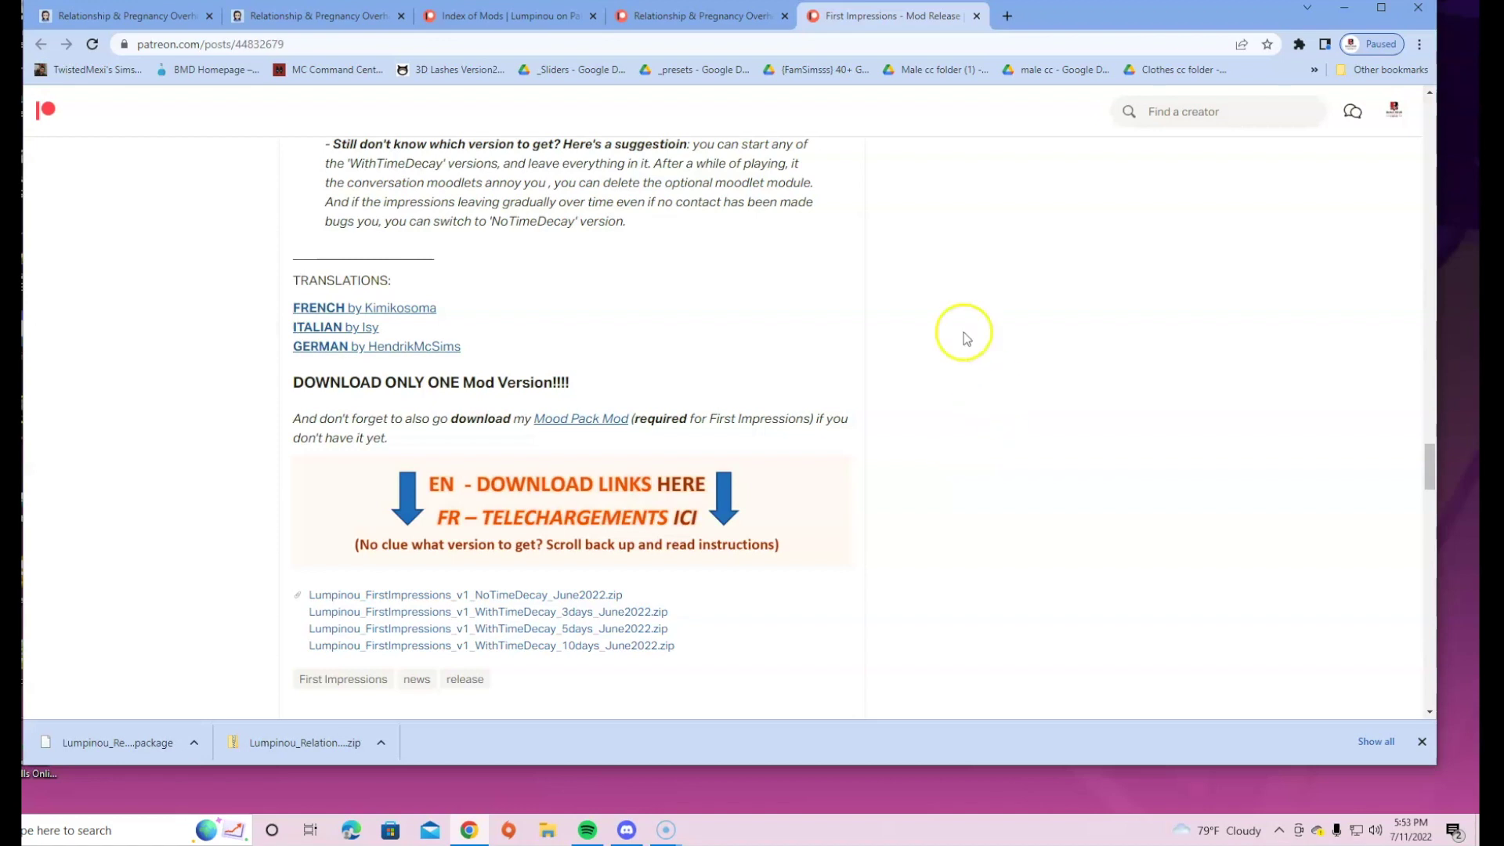
left_click(369, 23)
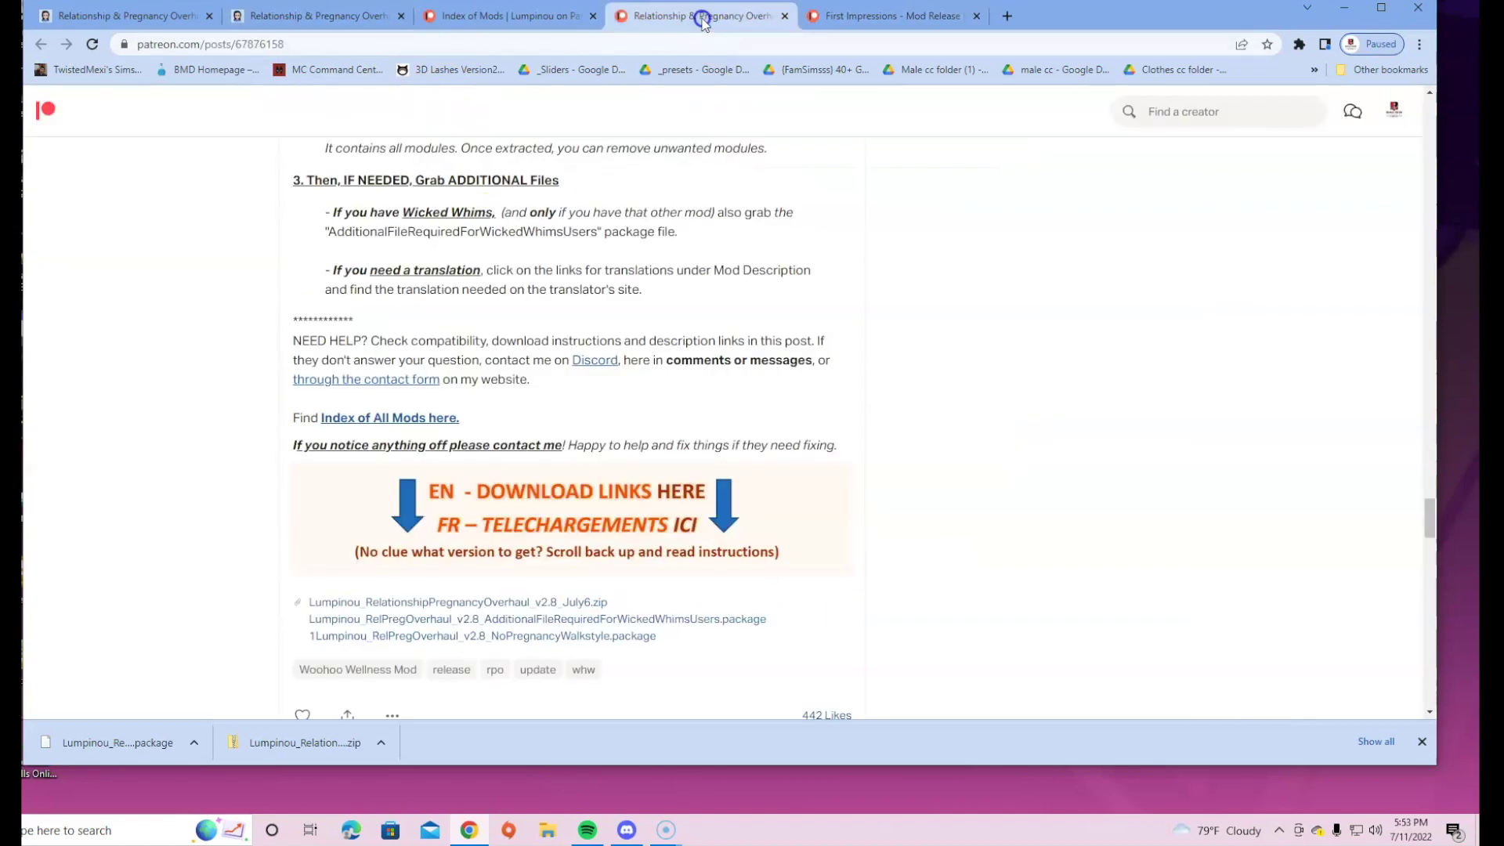
left_click(704, 21)
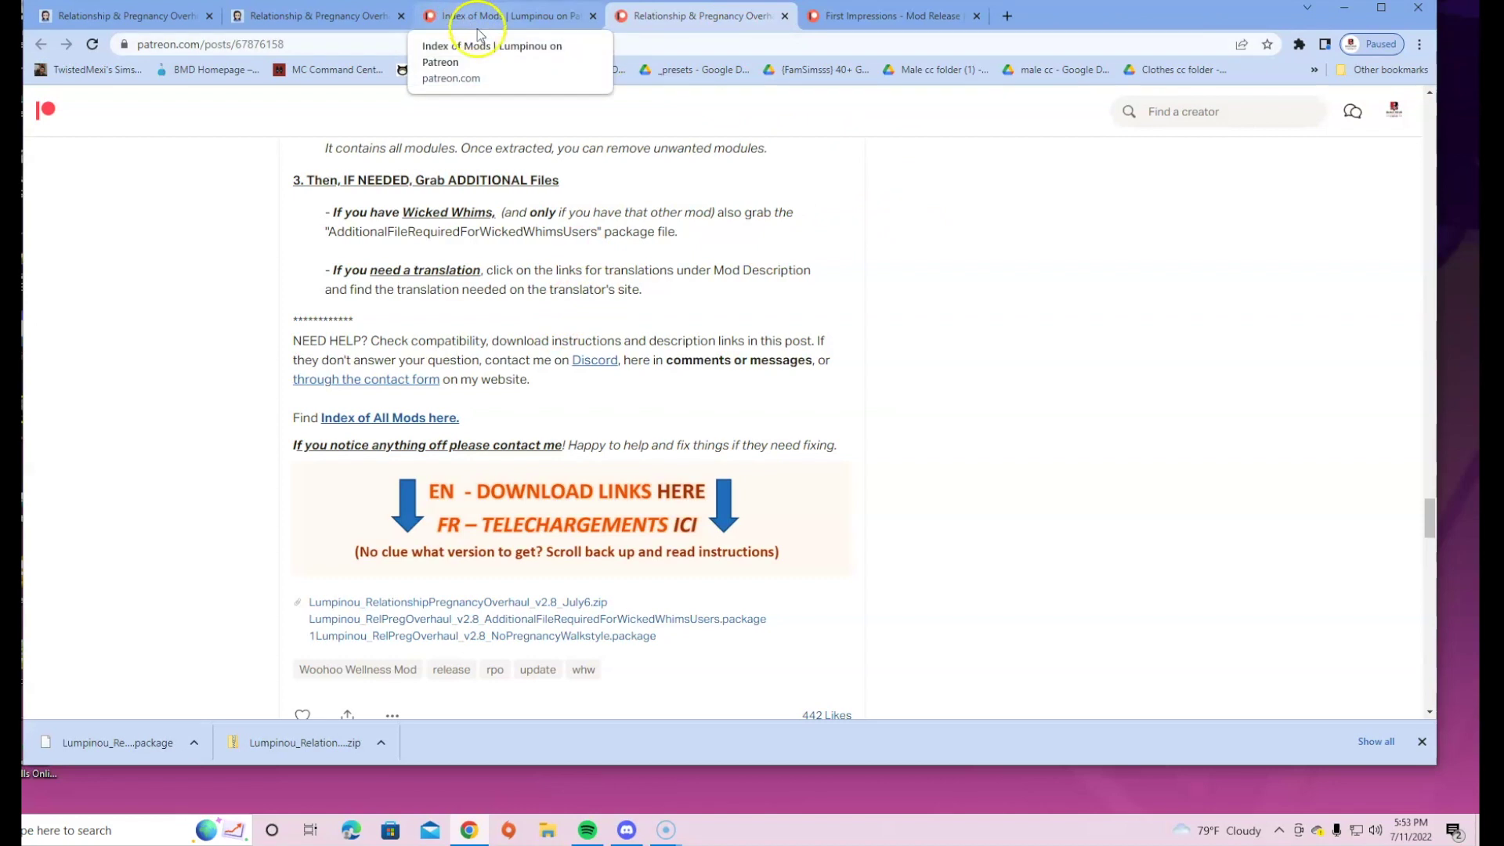
Return to the Relationship & Pregnancy Overhaul module #2 description page and open its index of download posts.
left_click(343, 17)
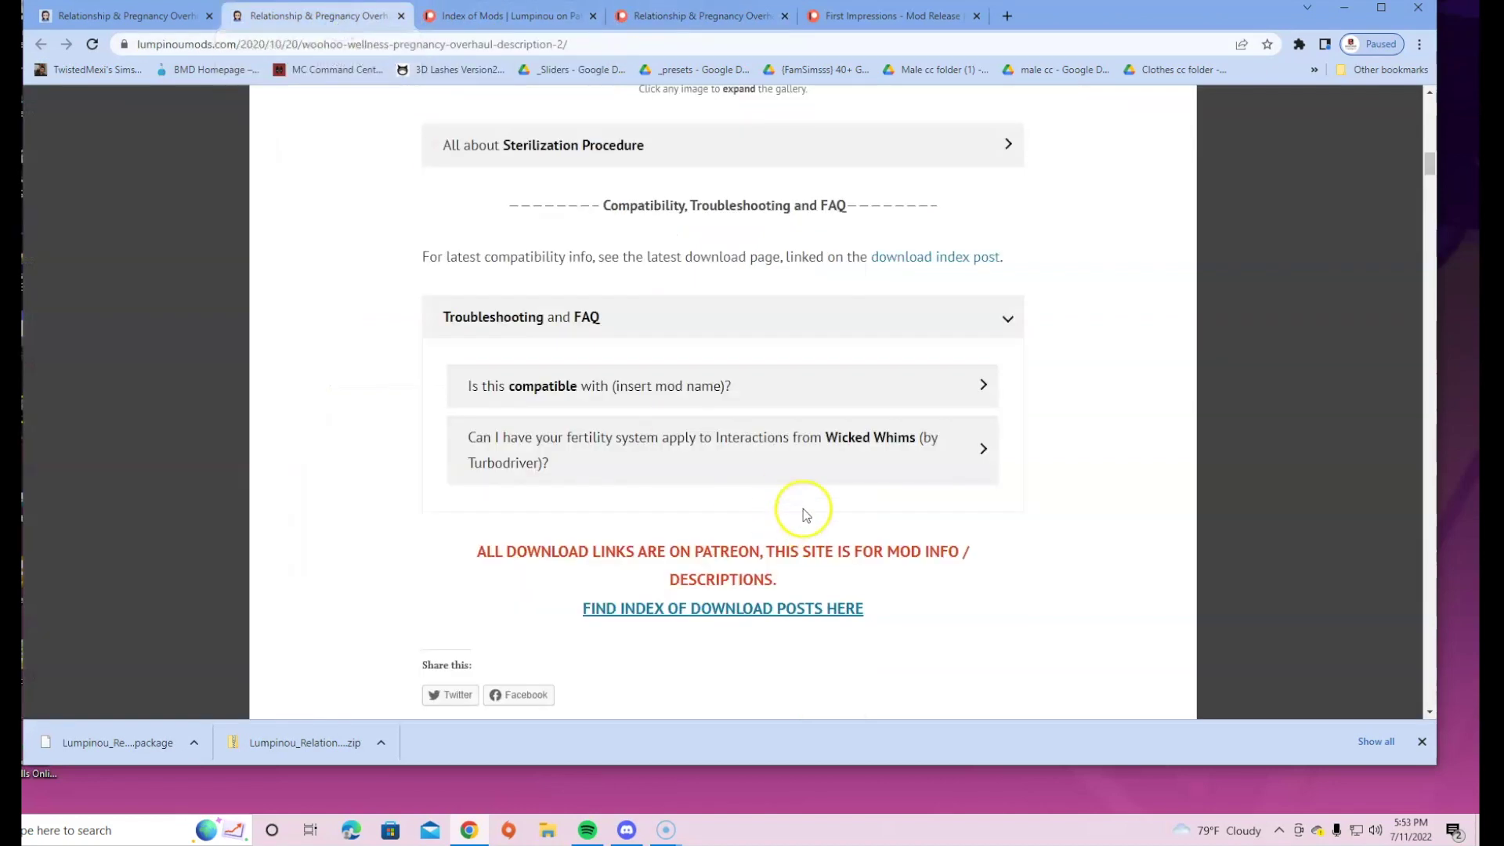
scroll(806, 515, "up", 5)
scroll(809, 498, "up", 10)
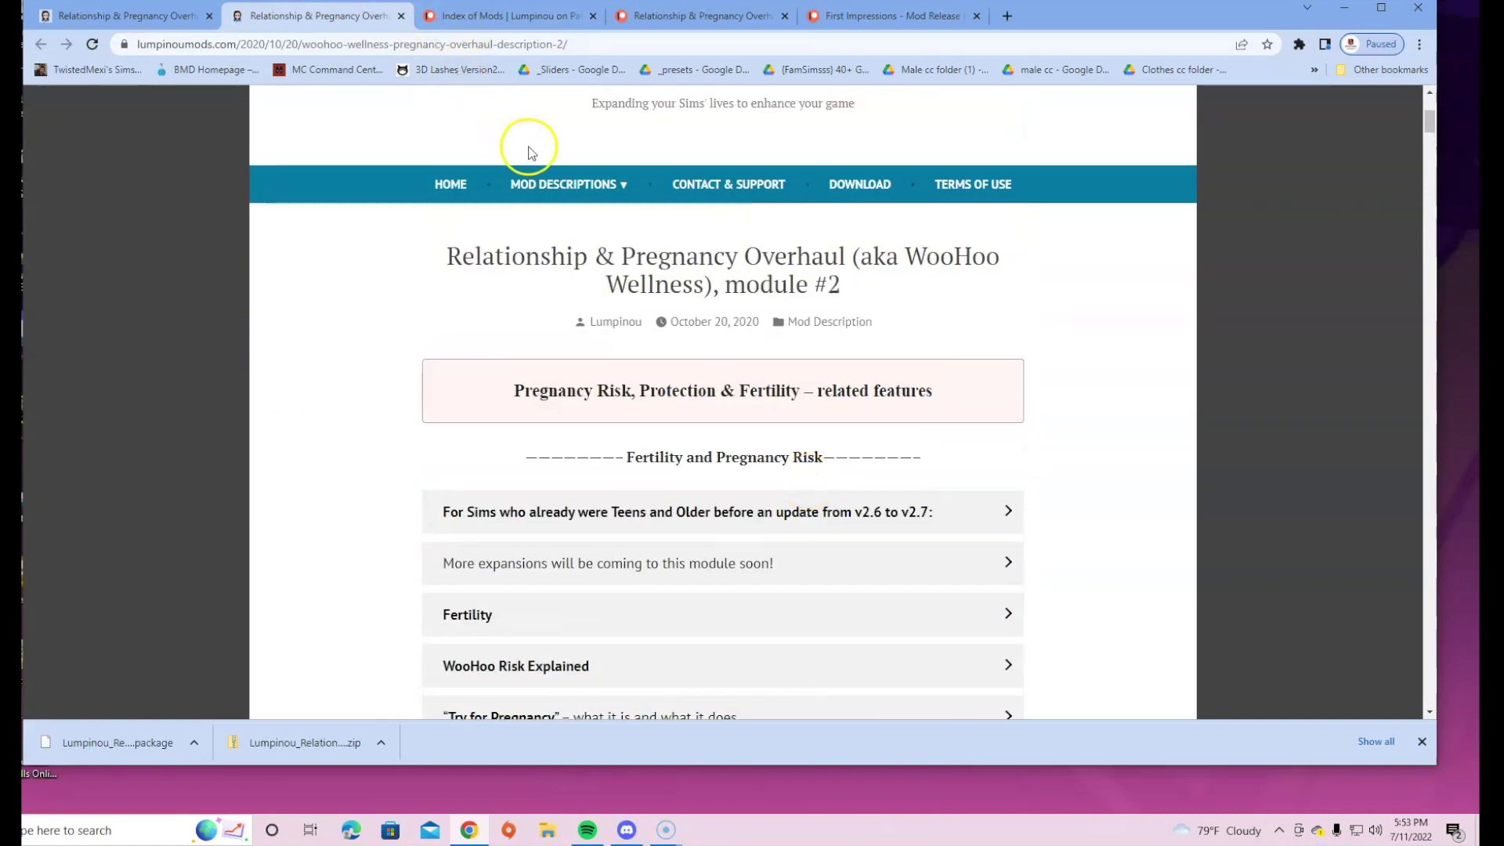
scroll(1003, 390, "down", 13)
scroll(865, 471, "down", 6)
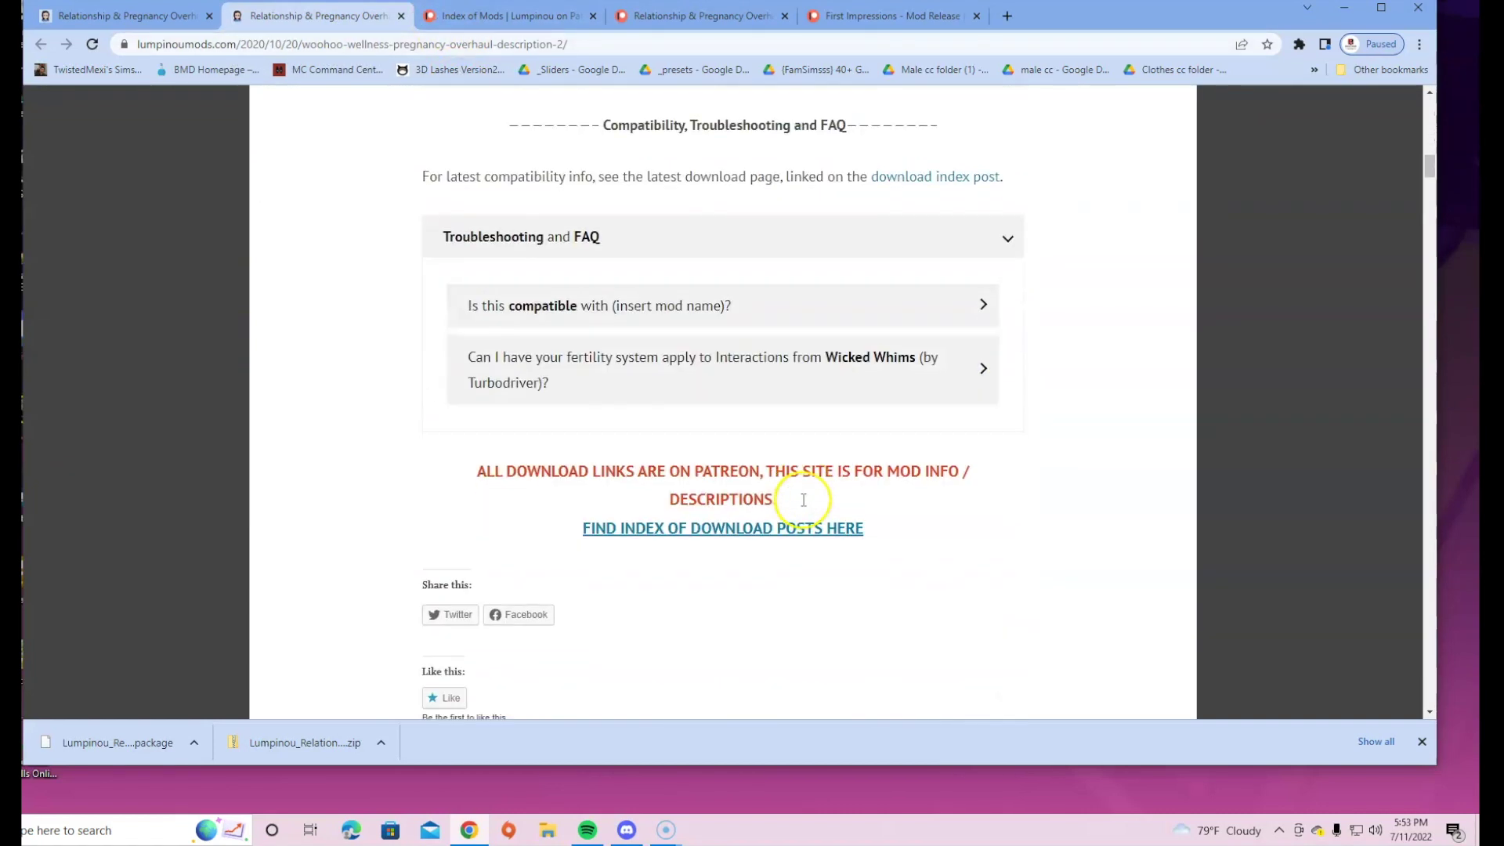
left_click(767, 368)
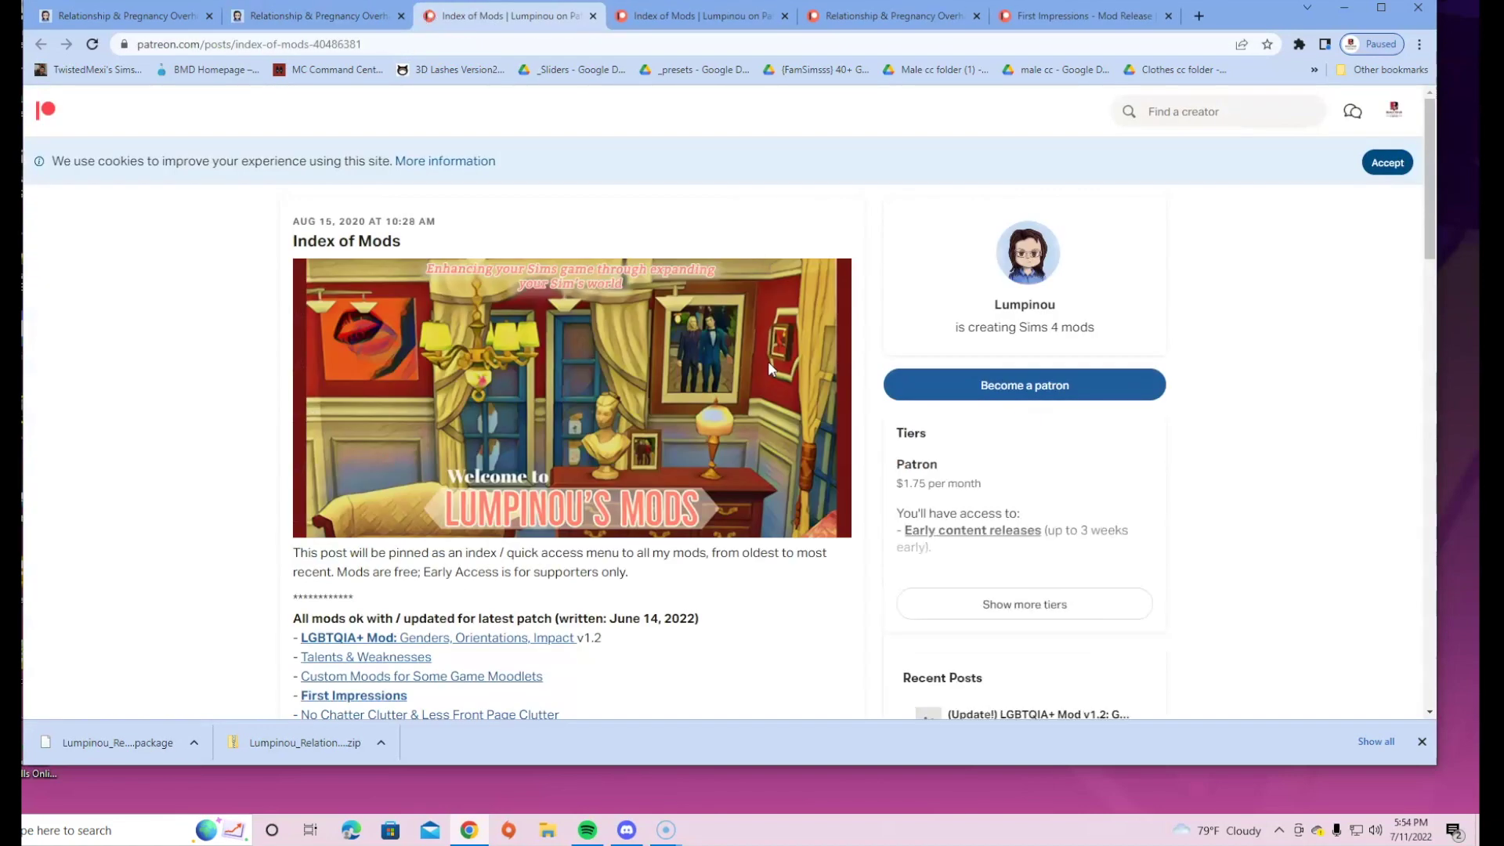
Open the First Impressions mod release post from the Index of Mods.
scroll(768, 360, "down", 4)
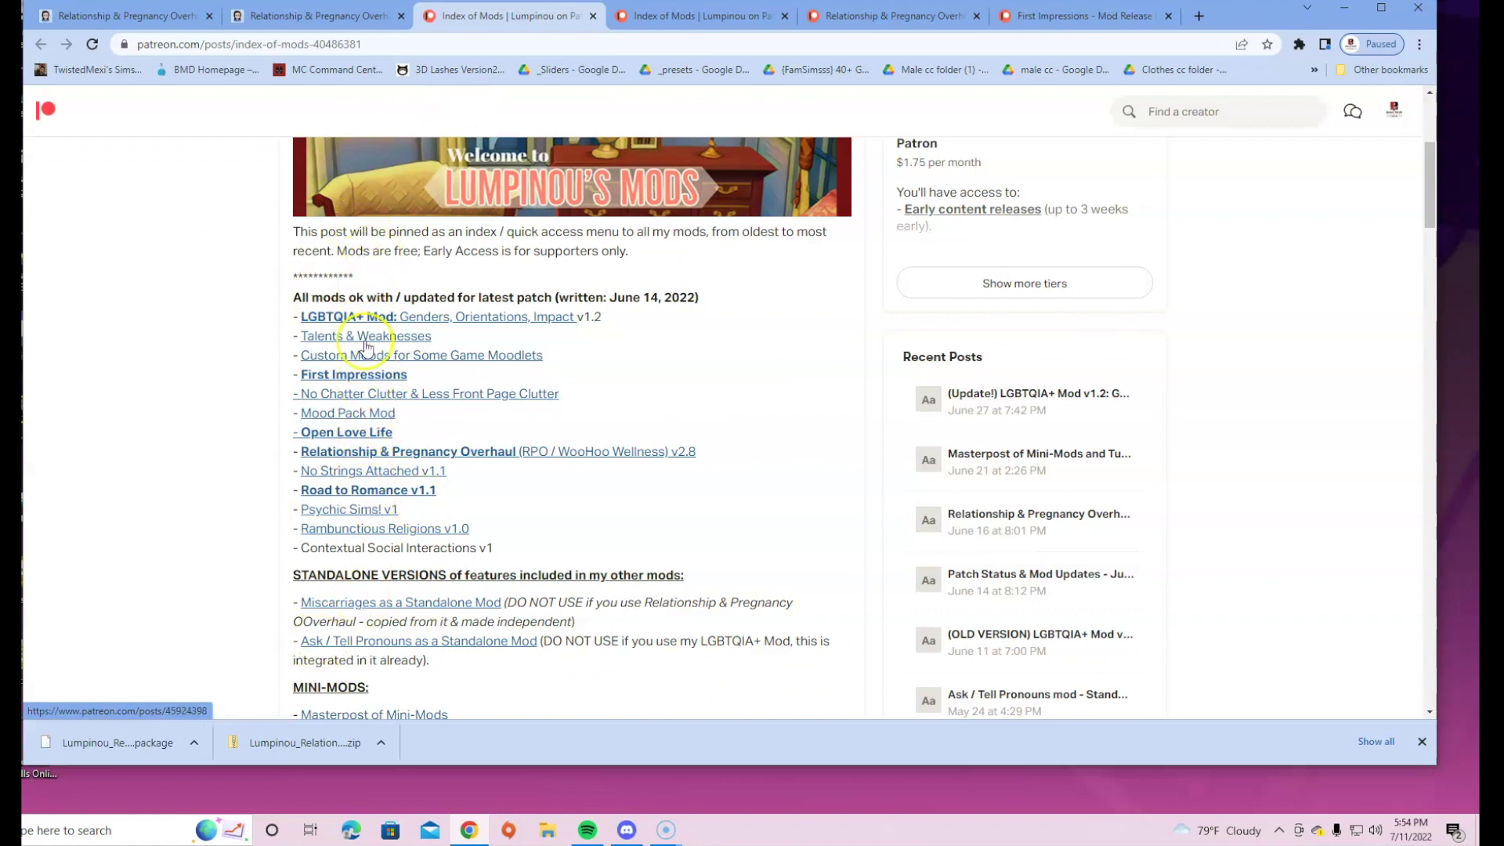
left_click(370, 378)
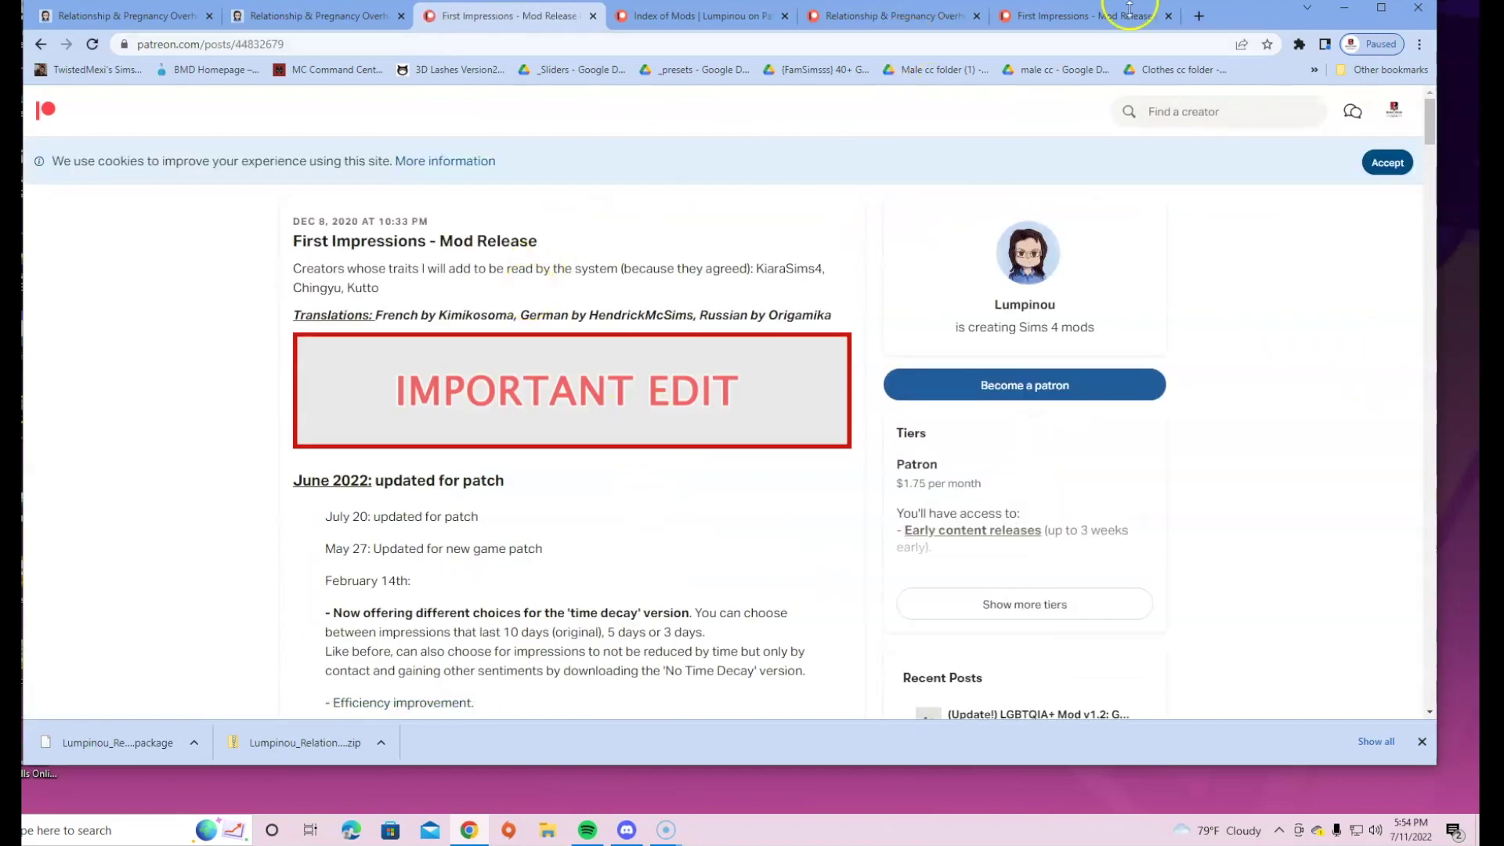
left_click(439, 16)
Read through the First Impressions post's update notes, mod description, optional modules and important download notes.
scroll(541, 454, "down", 2)
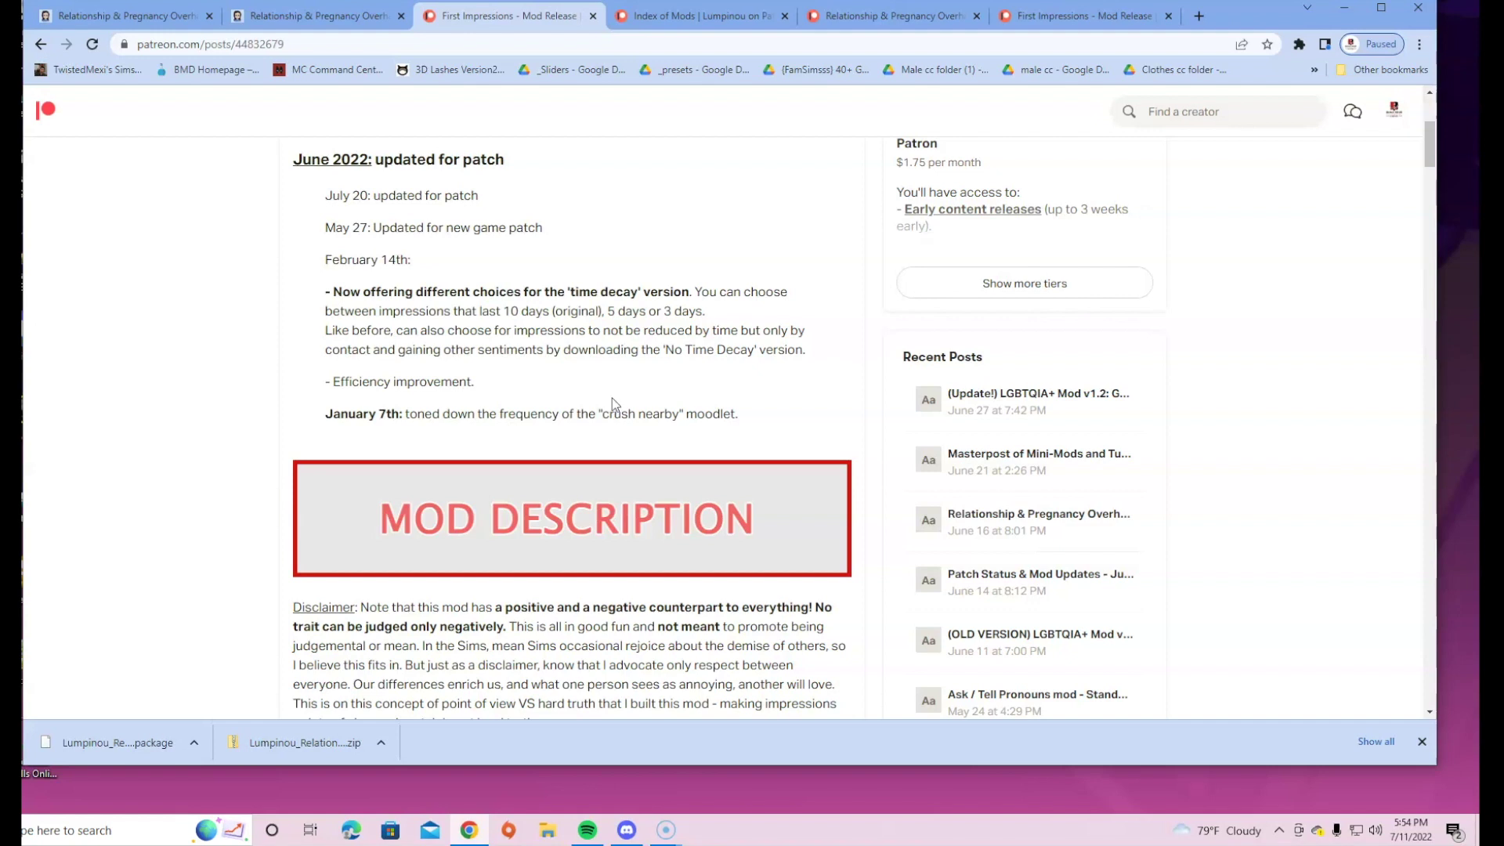
left_click(615, 422)
scroll(614, 421, "down", 5)
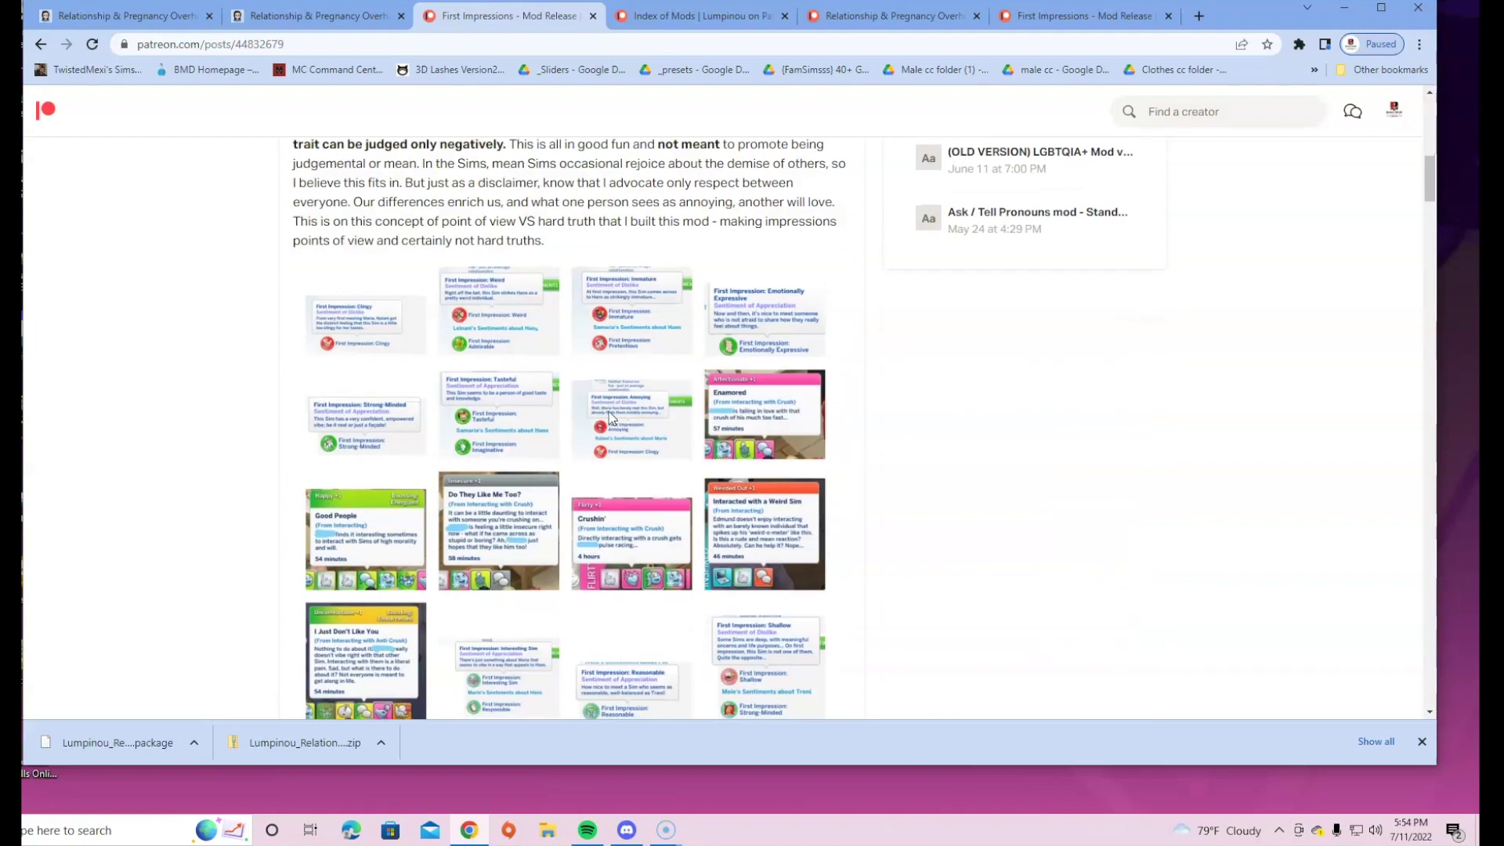
scroll(612, 419, "down", 6)
scroll(610, 415, "up", 4)
left_click(168, 392)
left_click(760, 412)
scroll(760, 412, "down", 4)
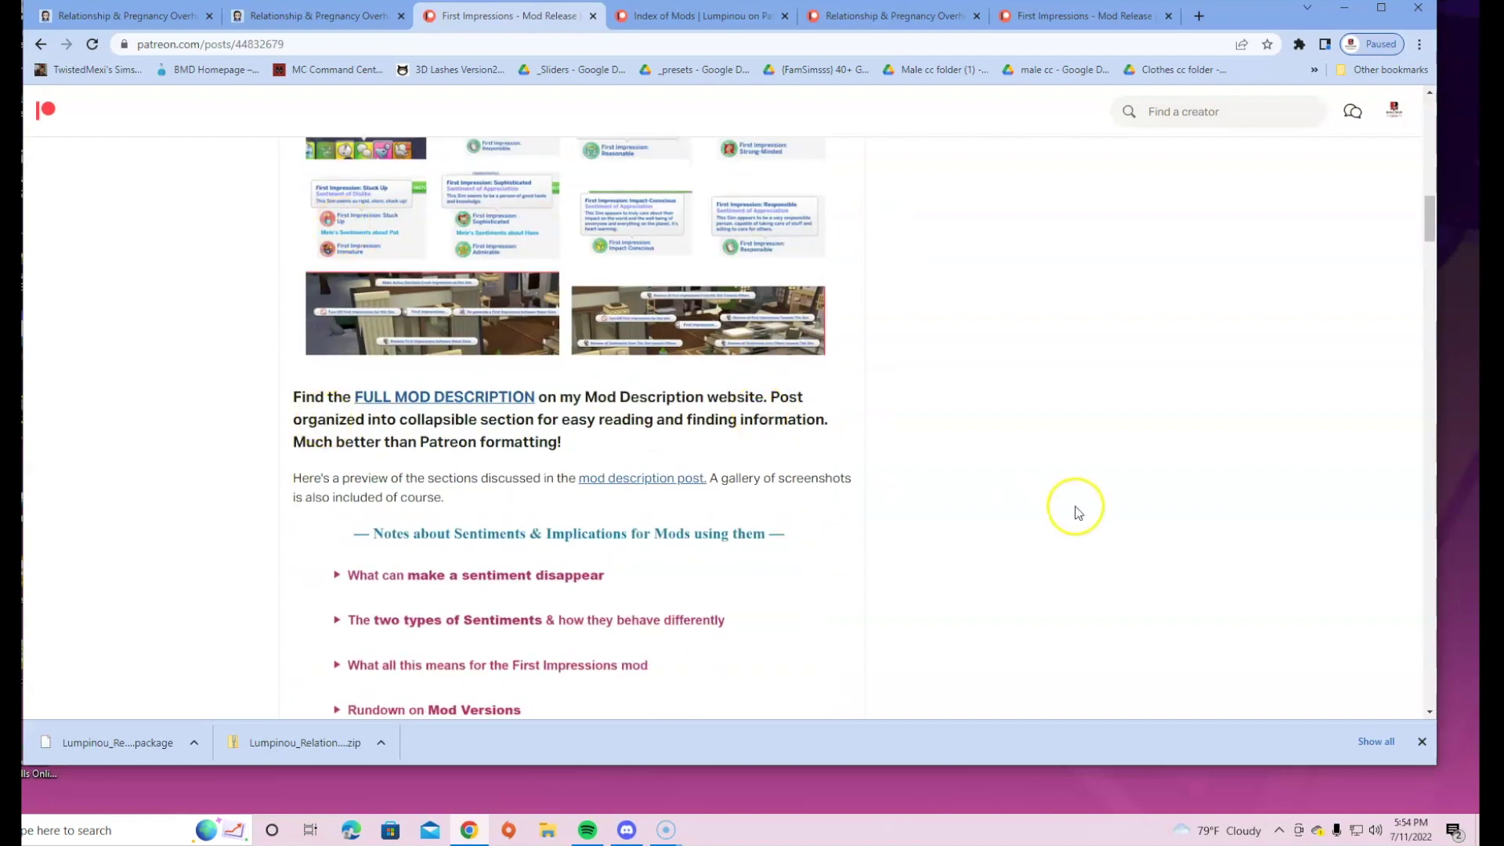
scroll(1076, 511, "down", 13)
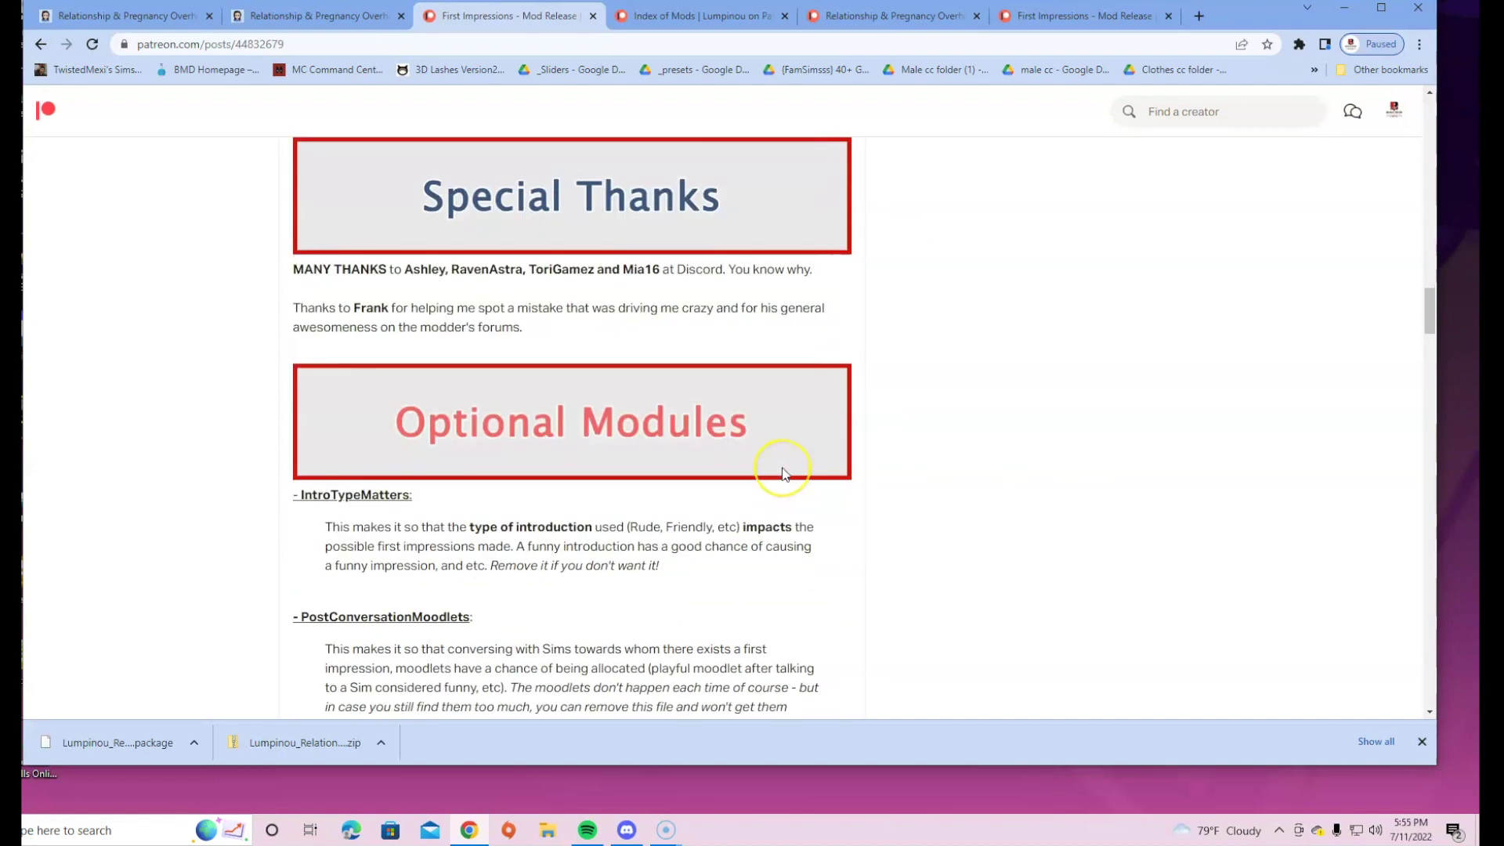
scroll(782, 473, "down", 3)
scroll(784, 474, "down", 12)
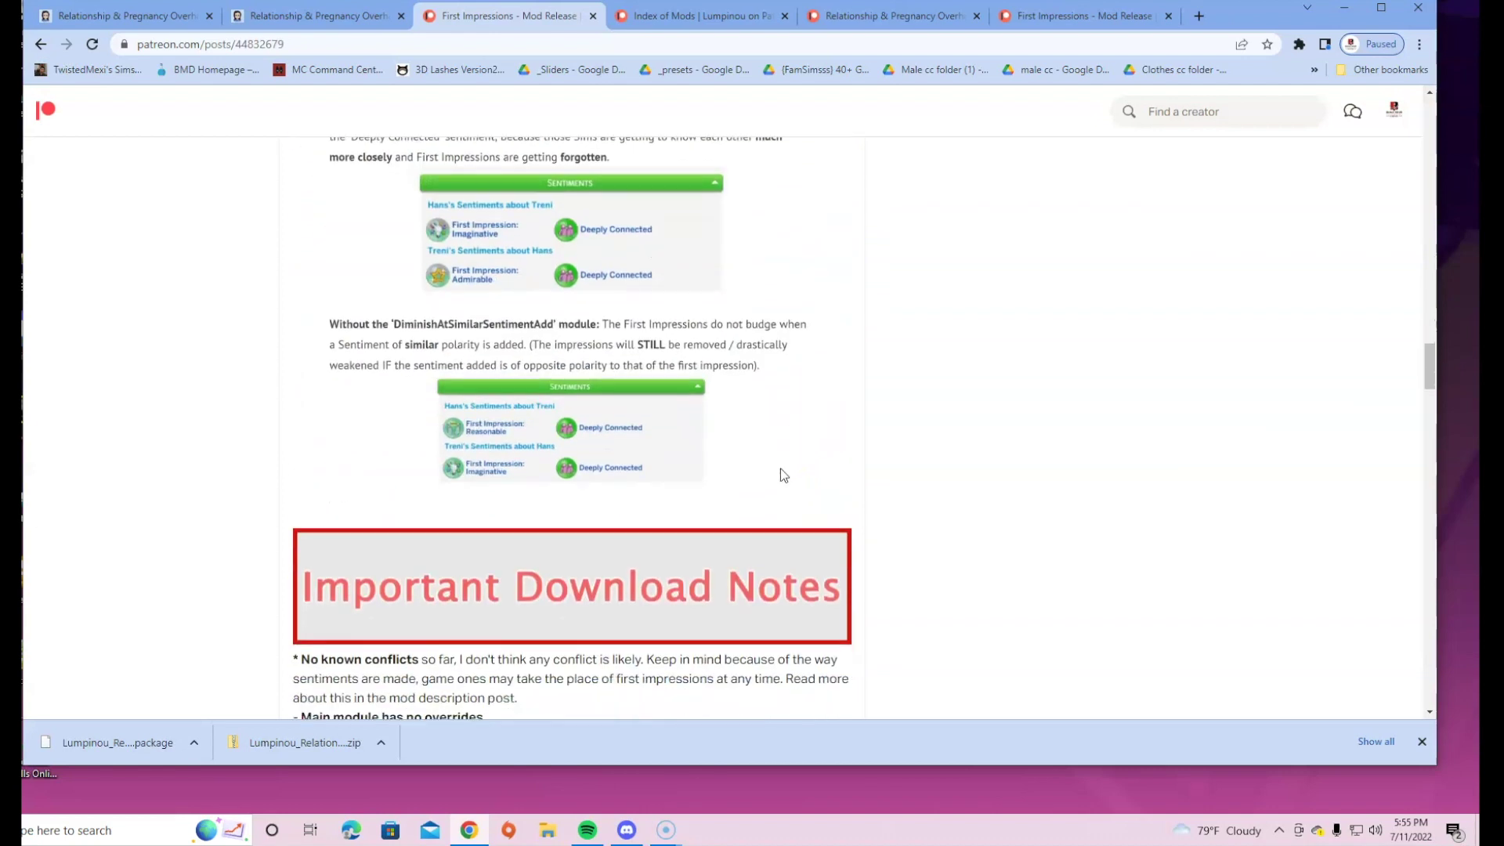
scroll(780, 474, "down", 7)
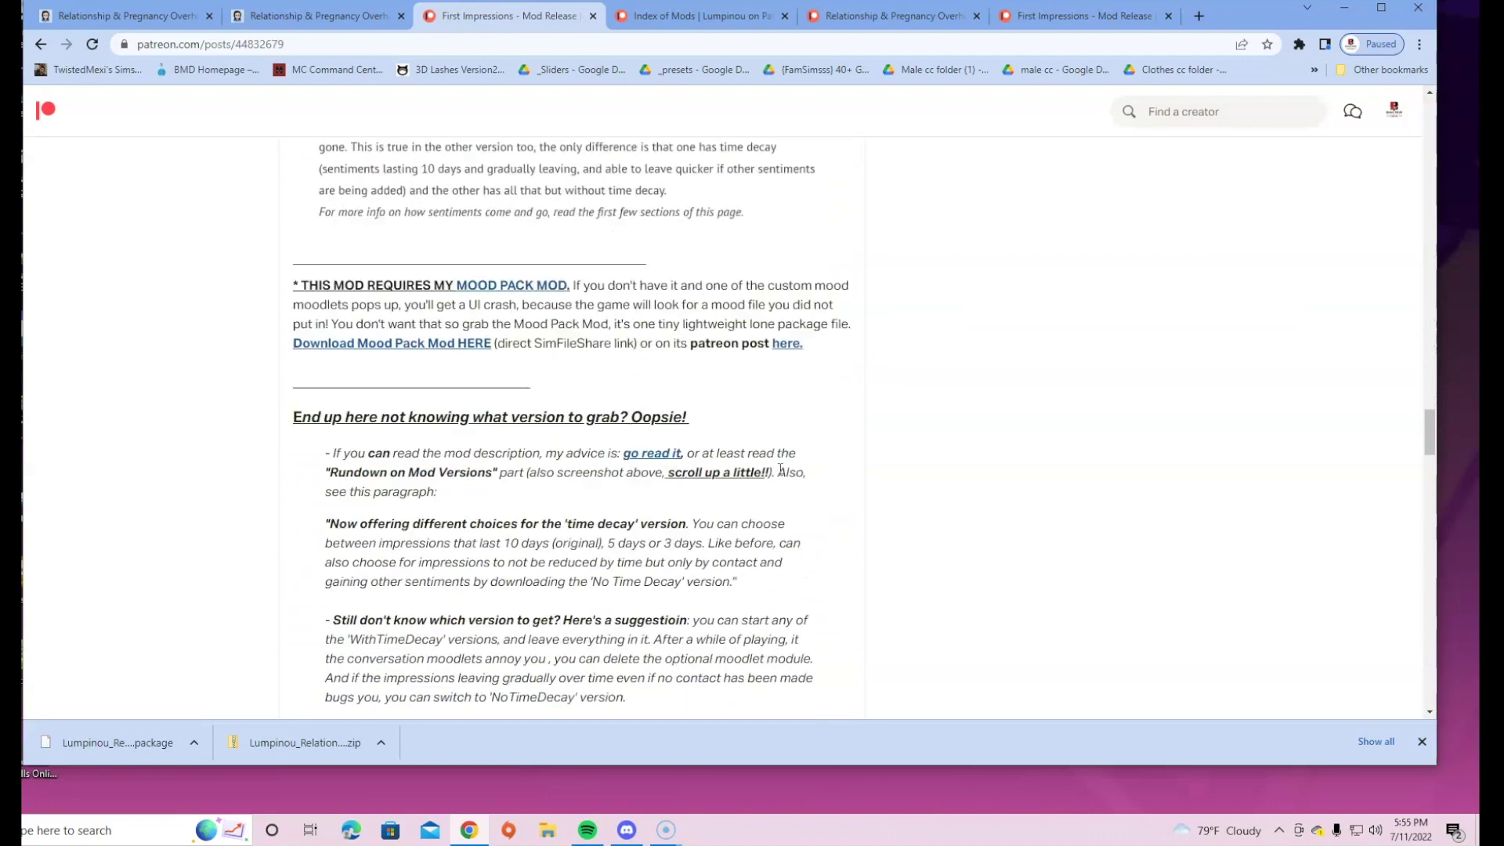
scroll(781, 469, "down", 3)
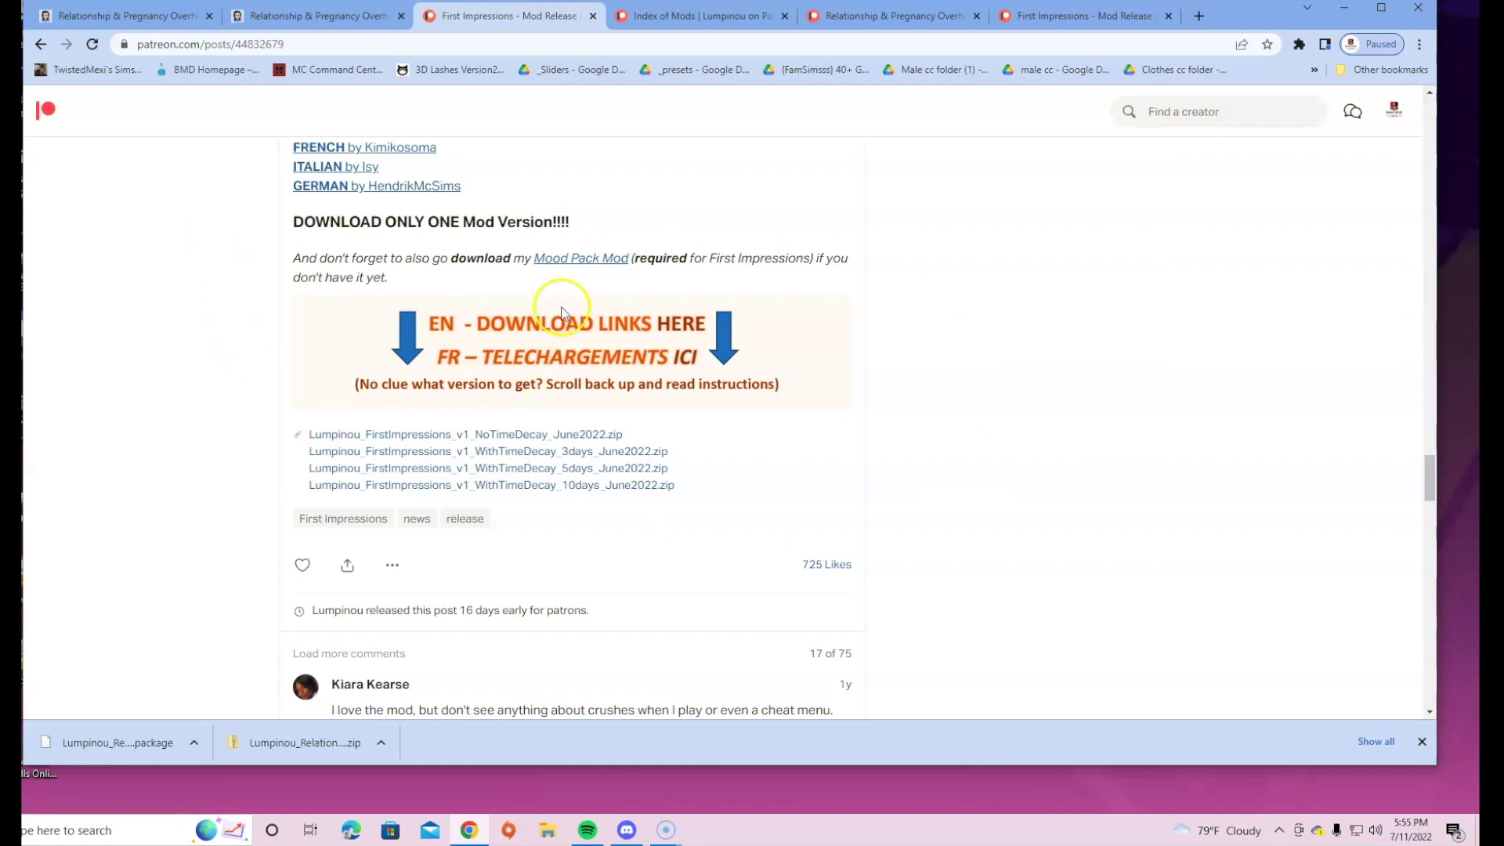
Review the version advice and download Lumpinou_FirstImpressions_v1_WithTimeDecay_3days_June2022.zip.
scroll(953, 510, "down", 3)
scroll(952, 511, "up", 4)
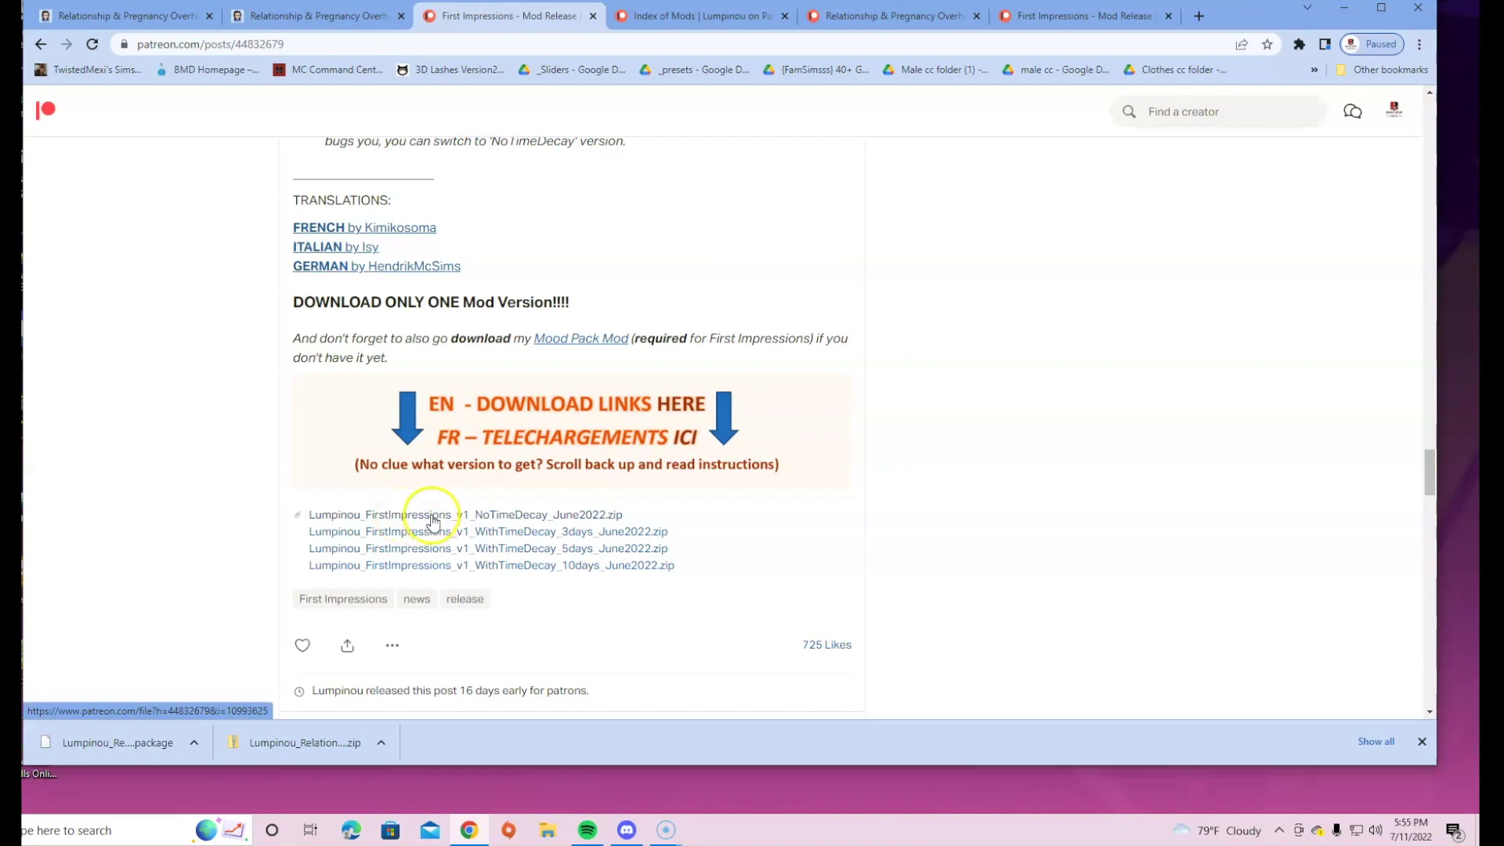
scroll(426, 510, "up", 4)
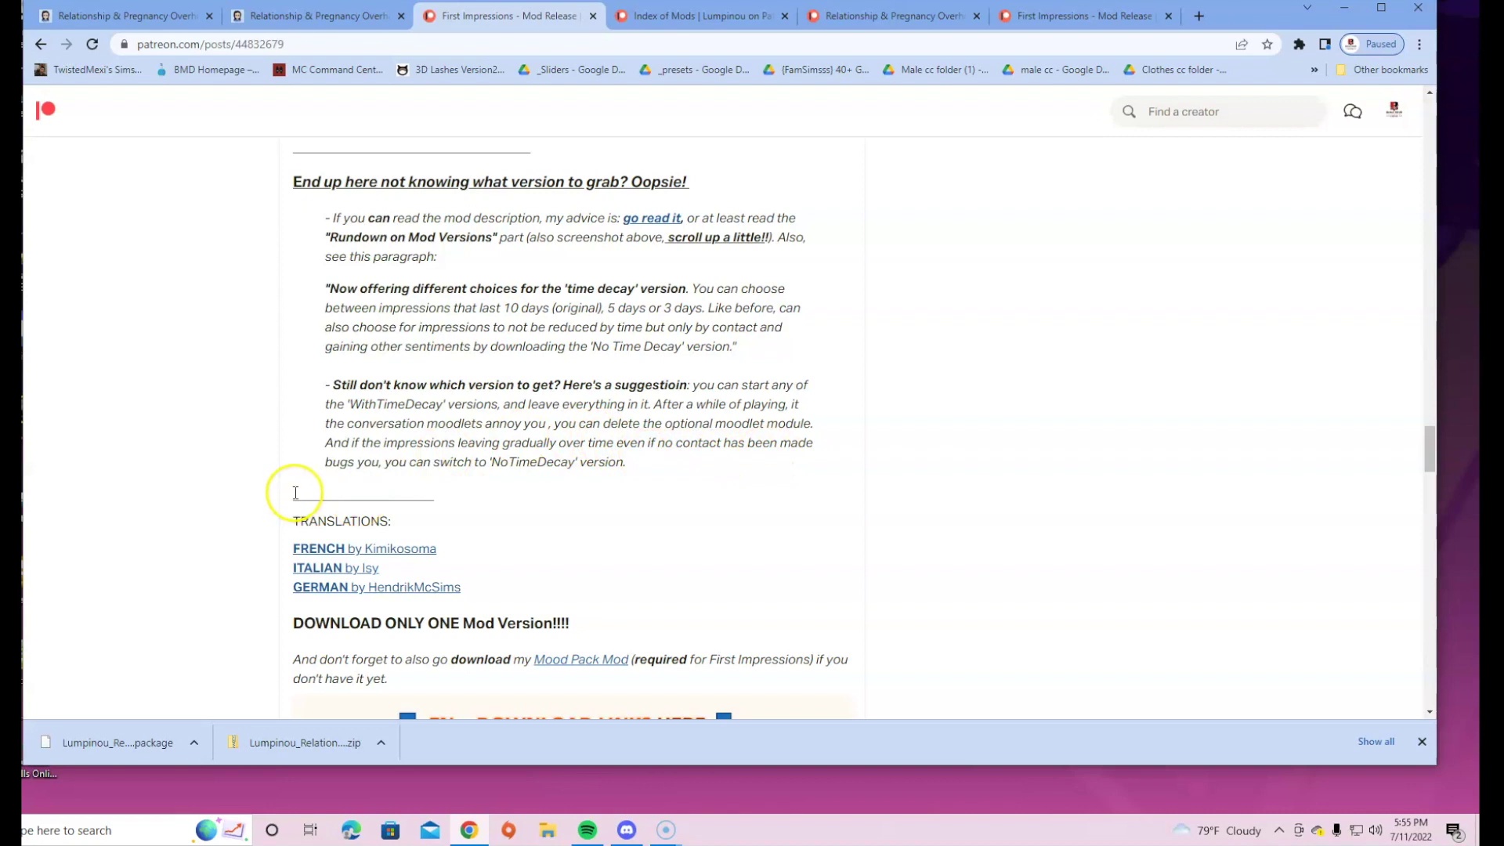
scroll(664, 504, "down", 5)
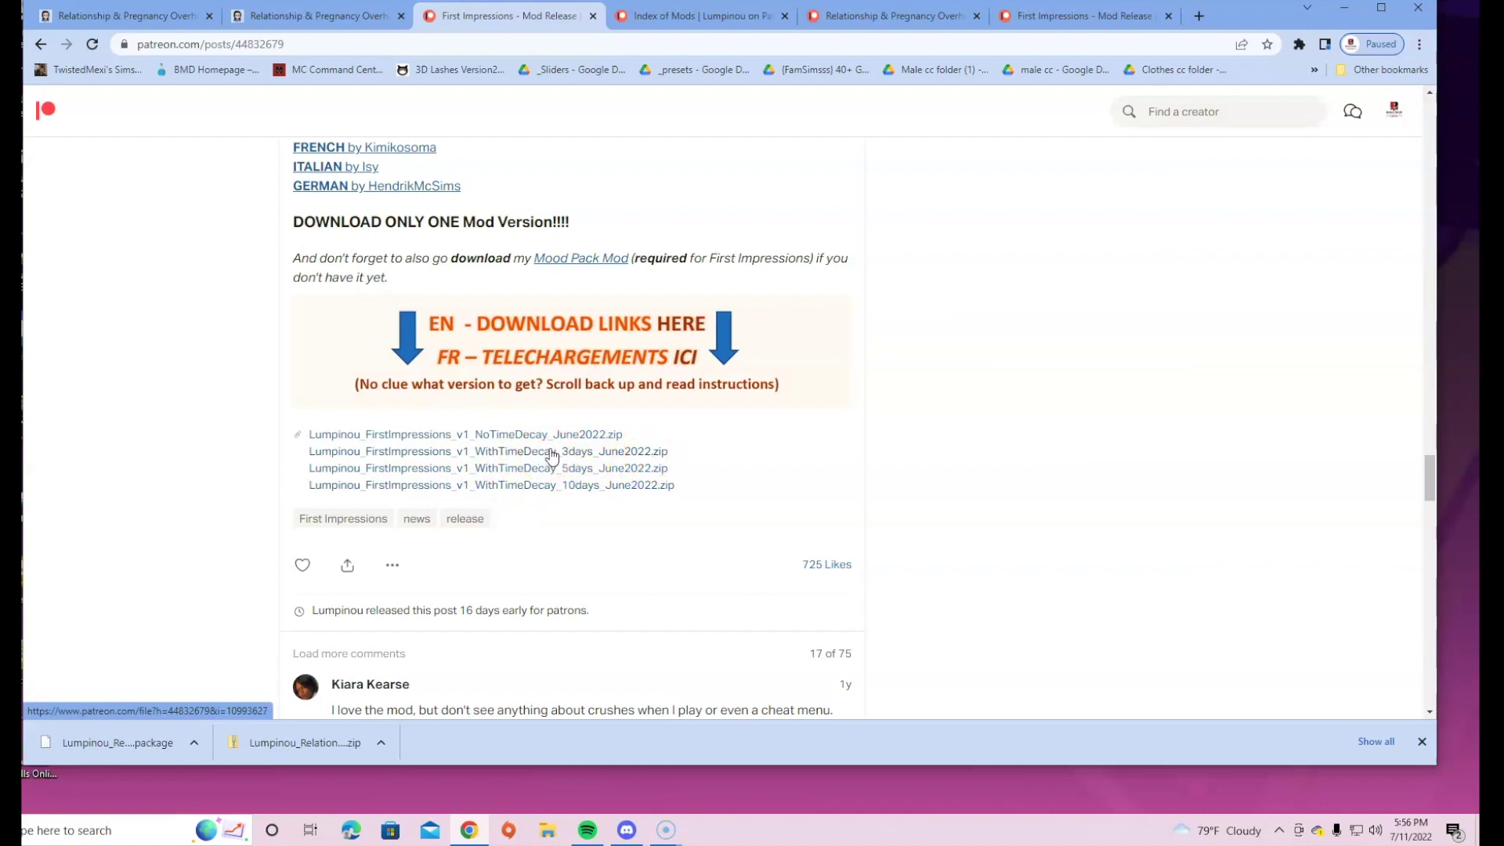
left_click(554, 486)
scroll(614, 603, "up", 2)
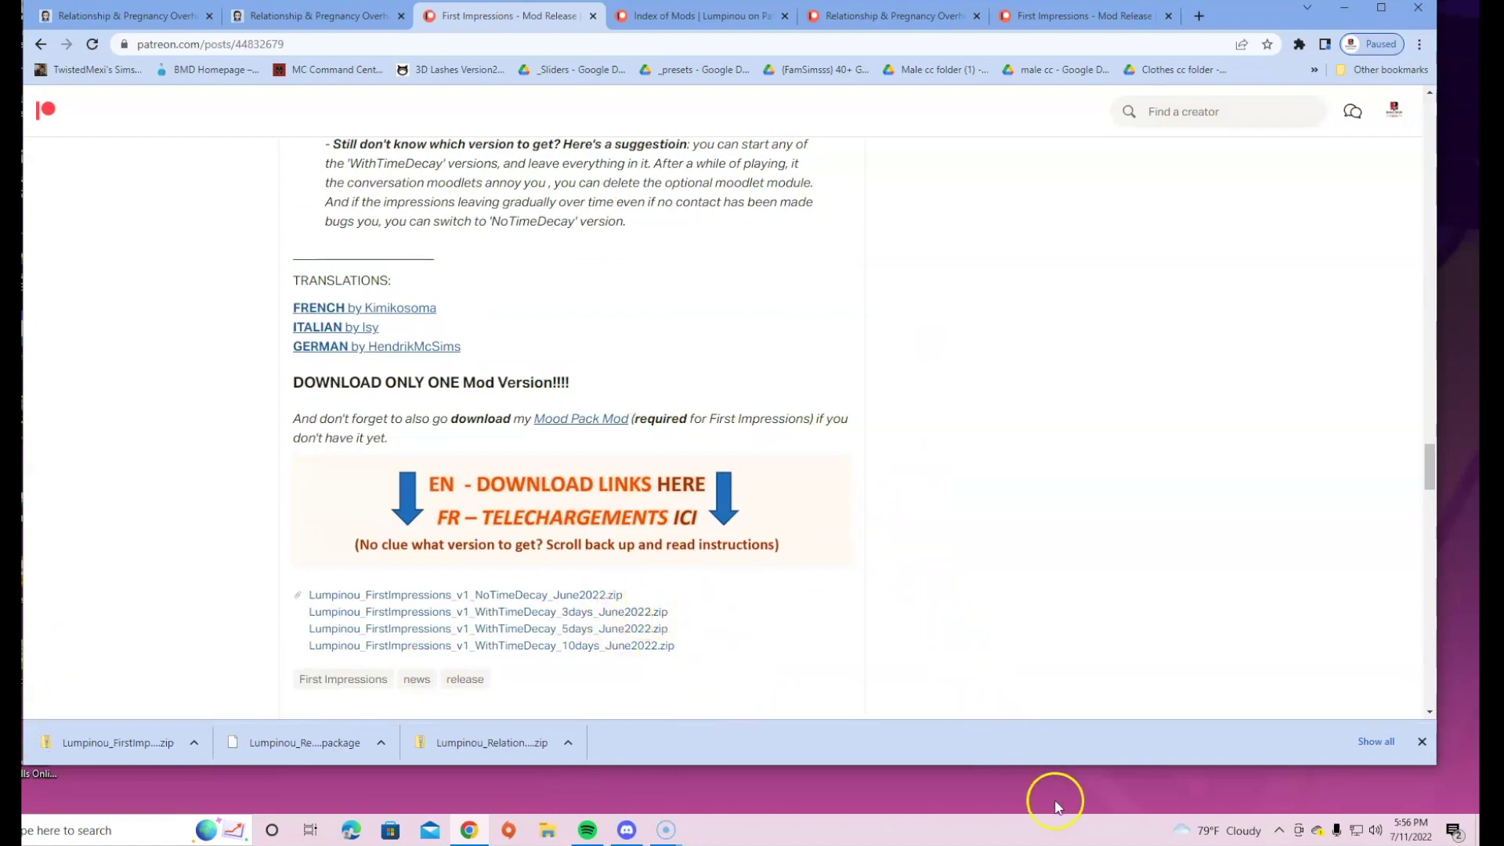
Show the downloaded First Impressions zip in its folder and inspect the files inside it.
left_click(193, 742)
left_click(251, 684)
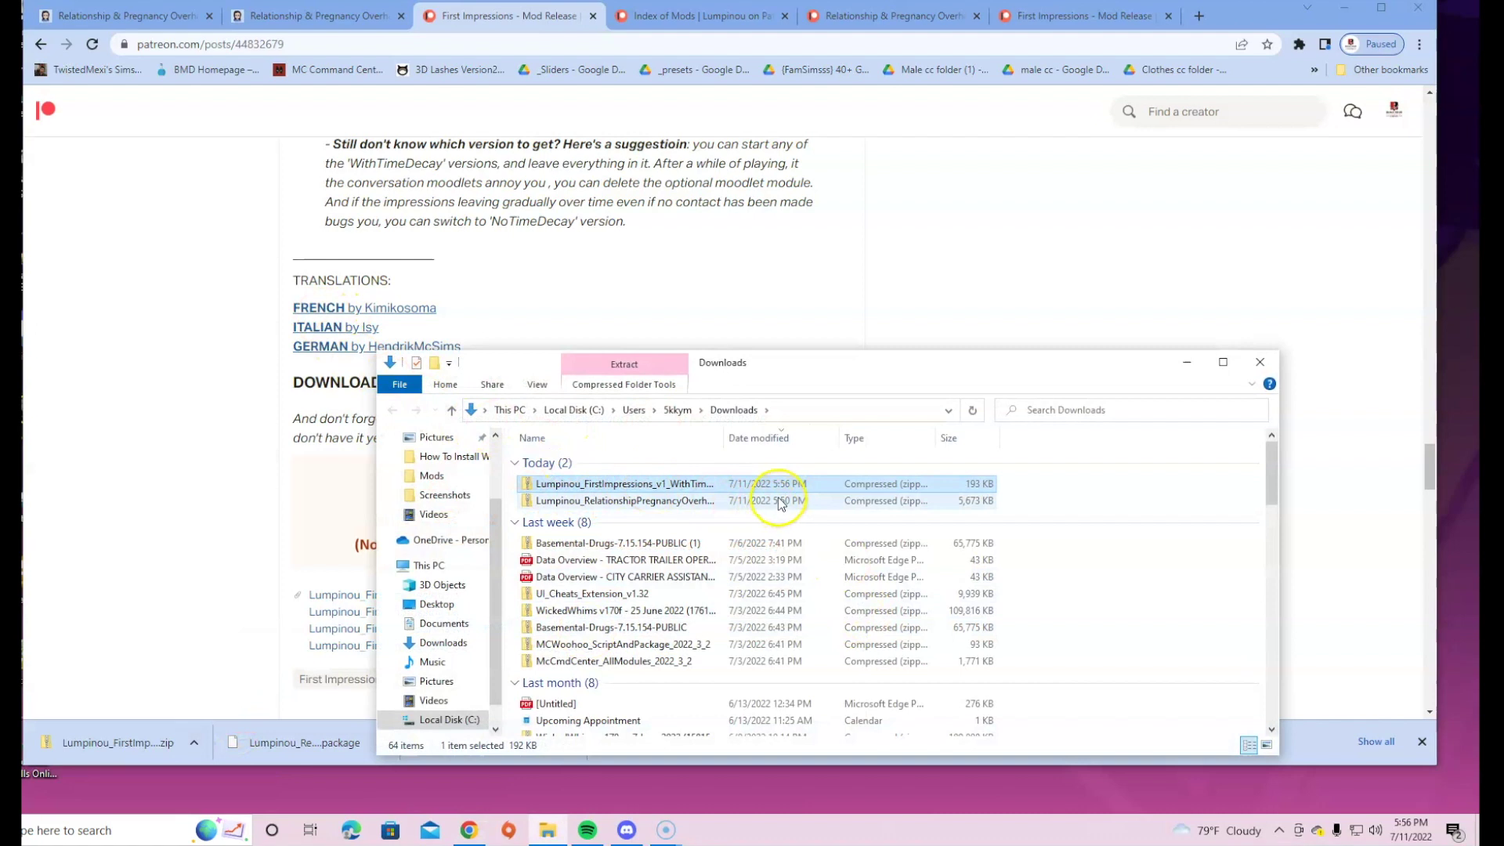
double_click(658, 484)
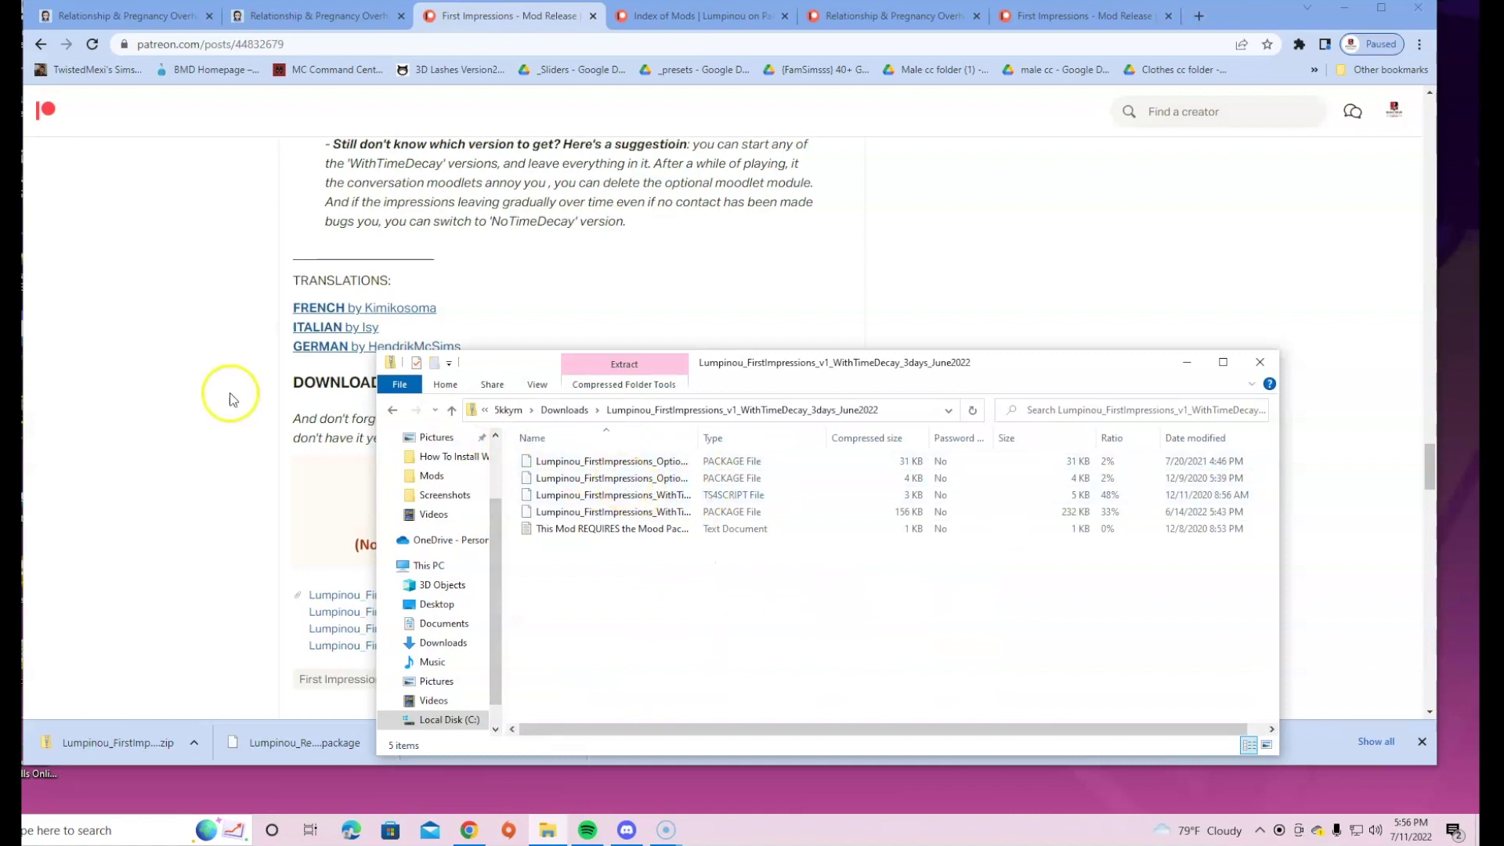
left_click(398, 411)
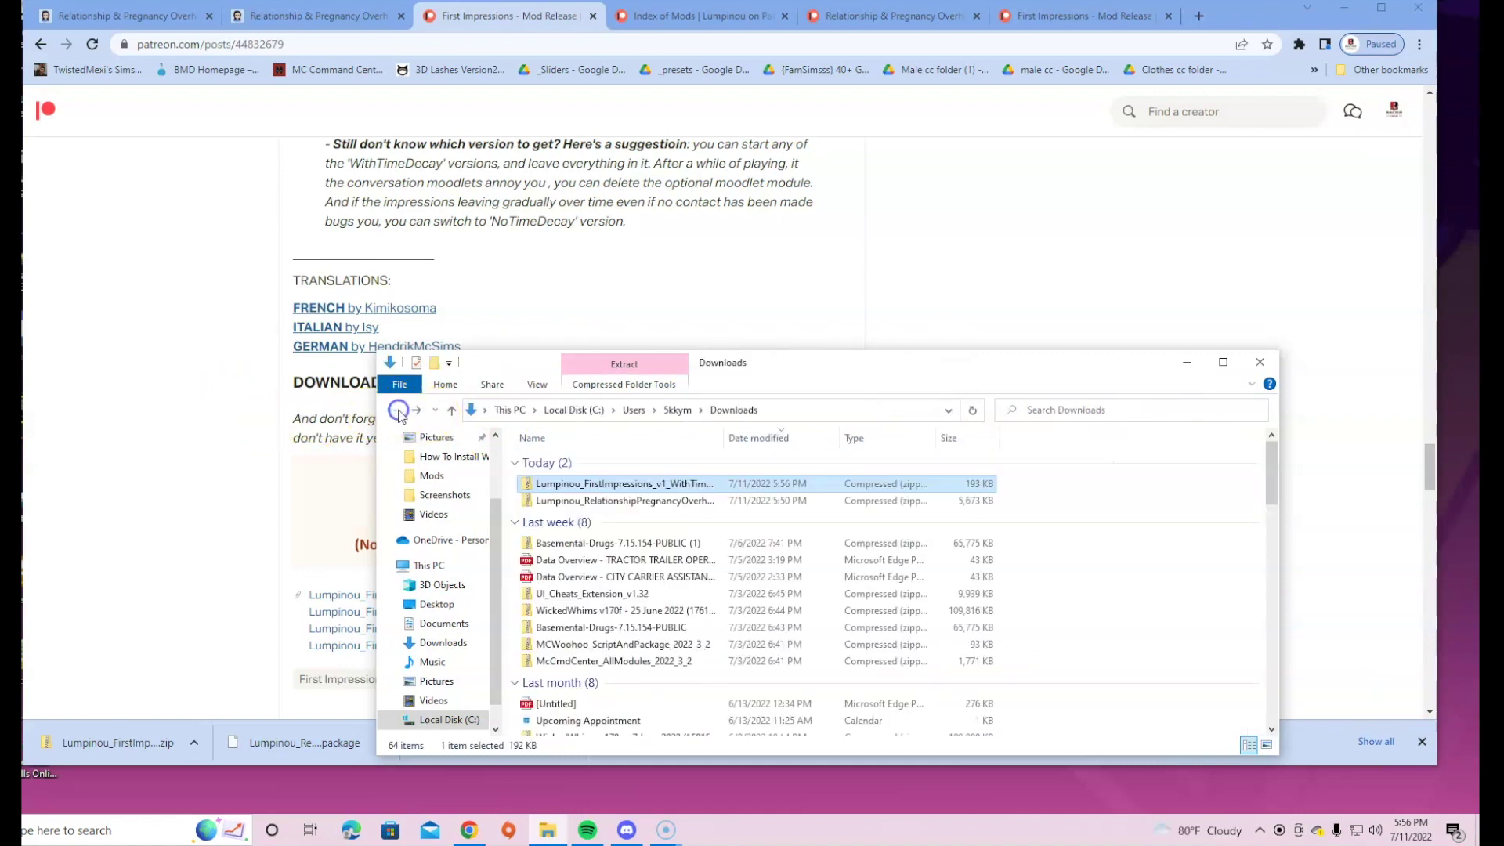
Extract the First Impressions zip within Downloads and close the window of extracted files.
right_click(604, 483)
left_click(683, 218)
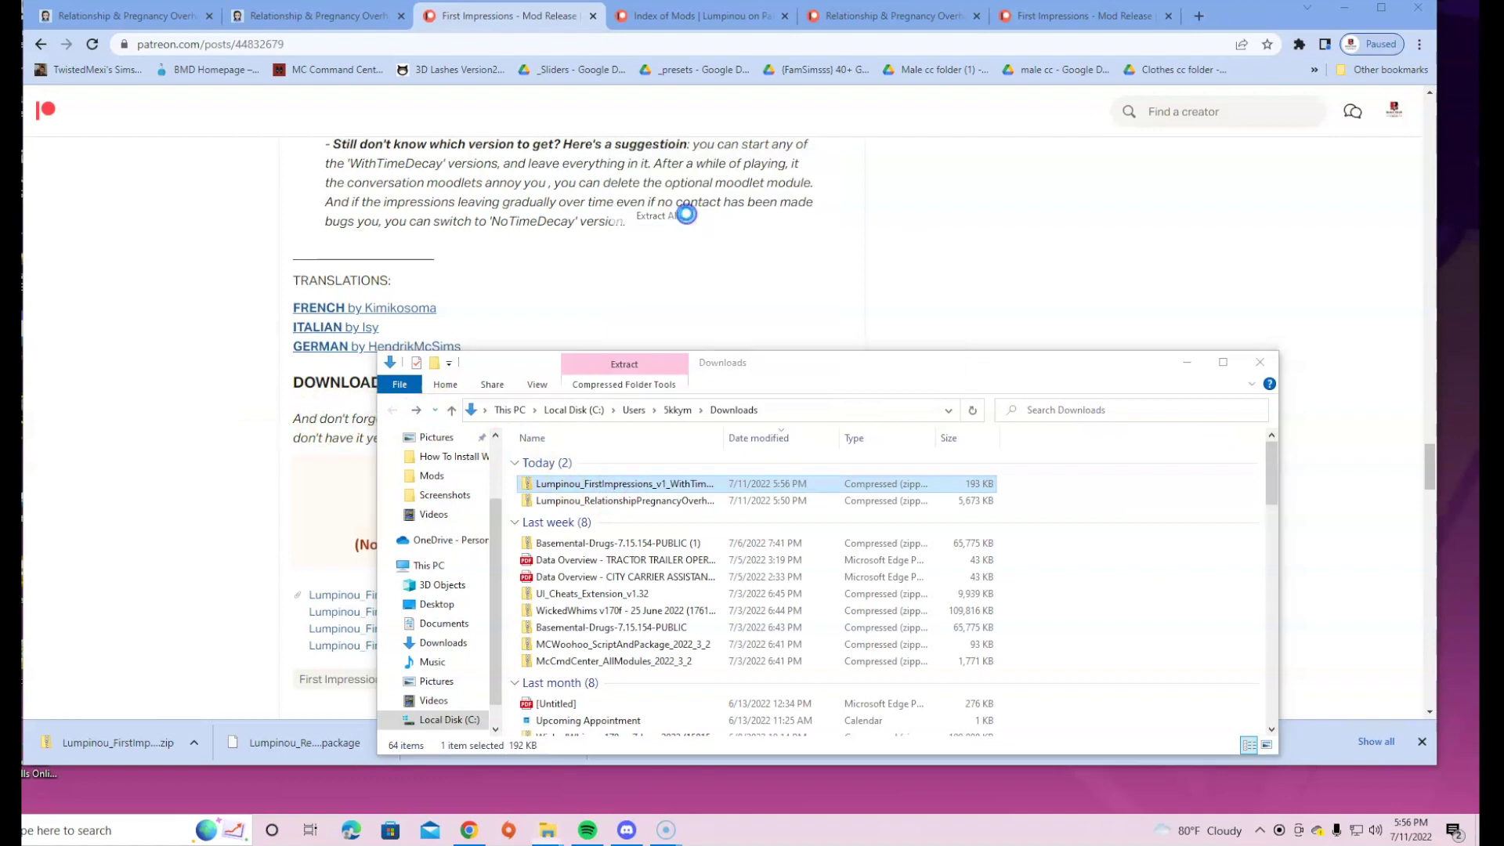
left_click(874, 560)
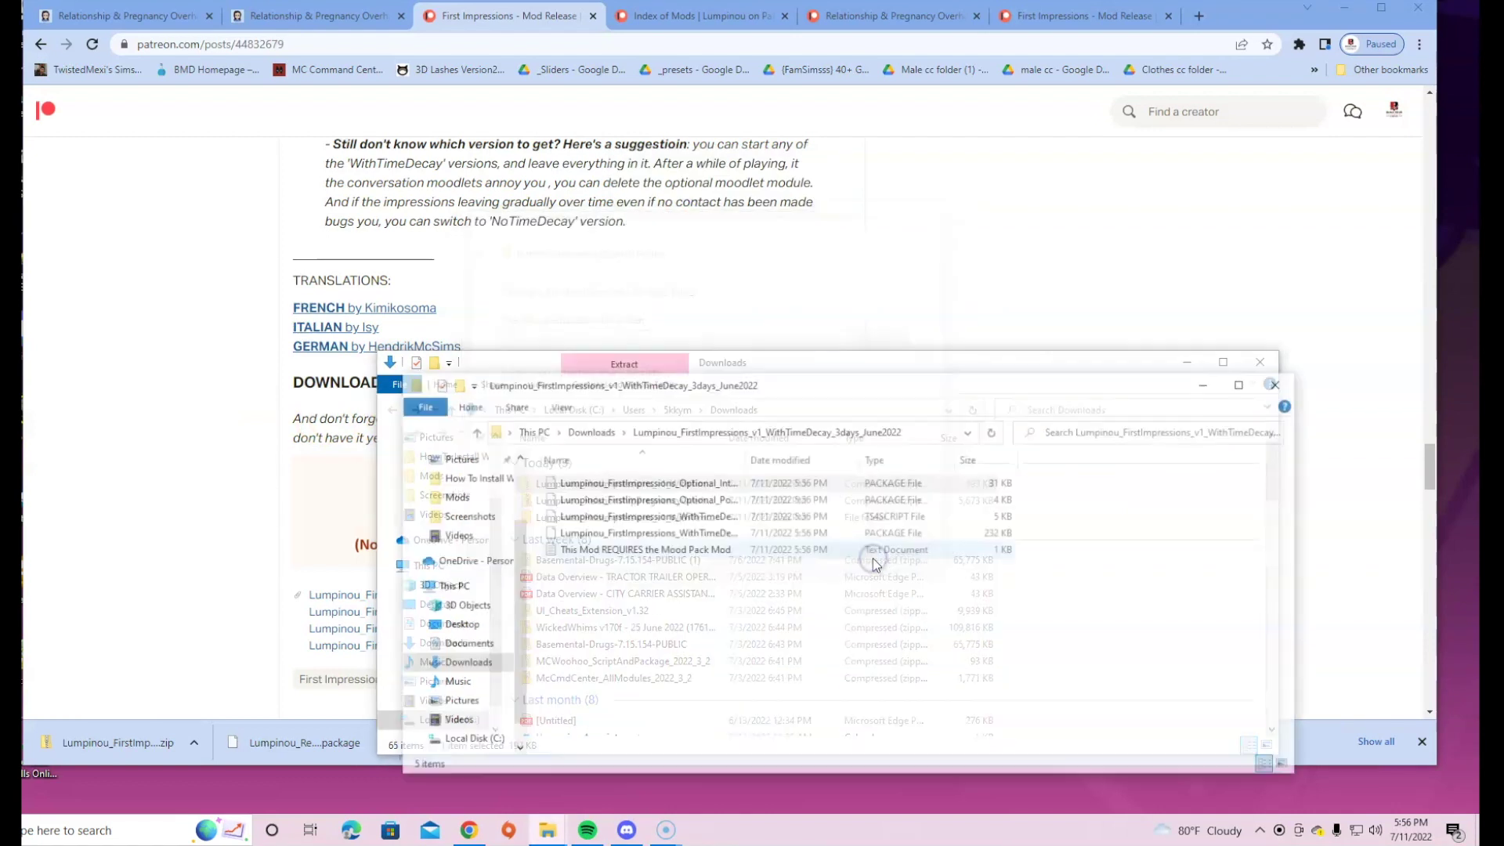
left_click(1281, 382)
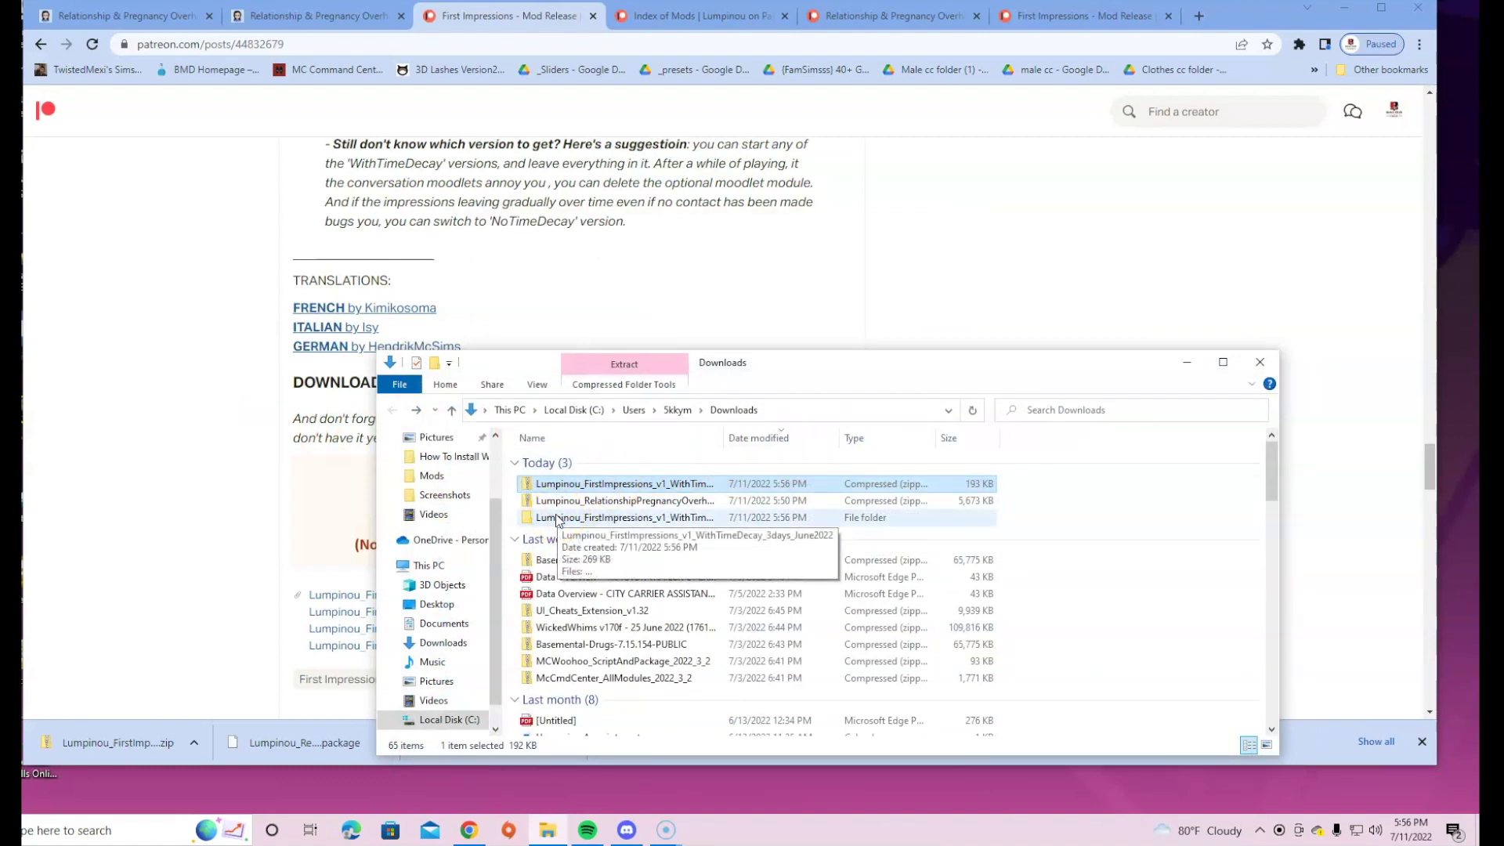
Select the extracted First Impressions folder in Downloads and open a second File Explorer window.
left_click(559, 517)
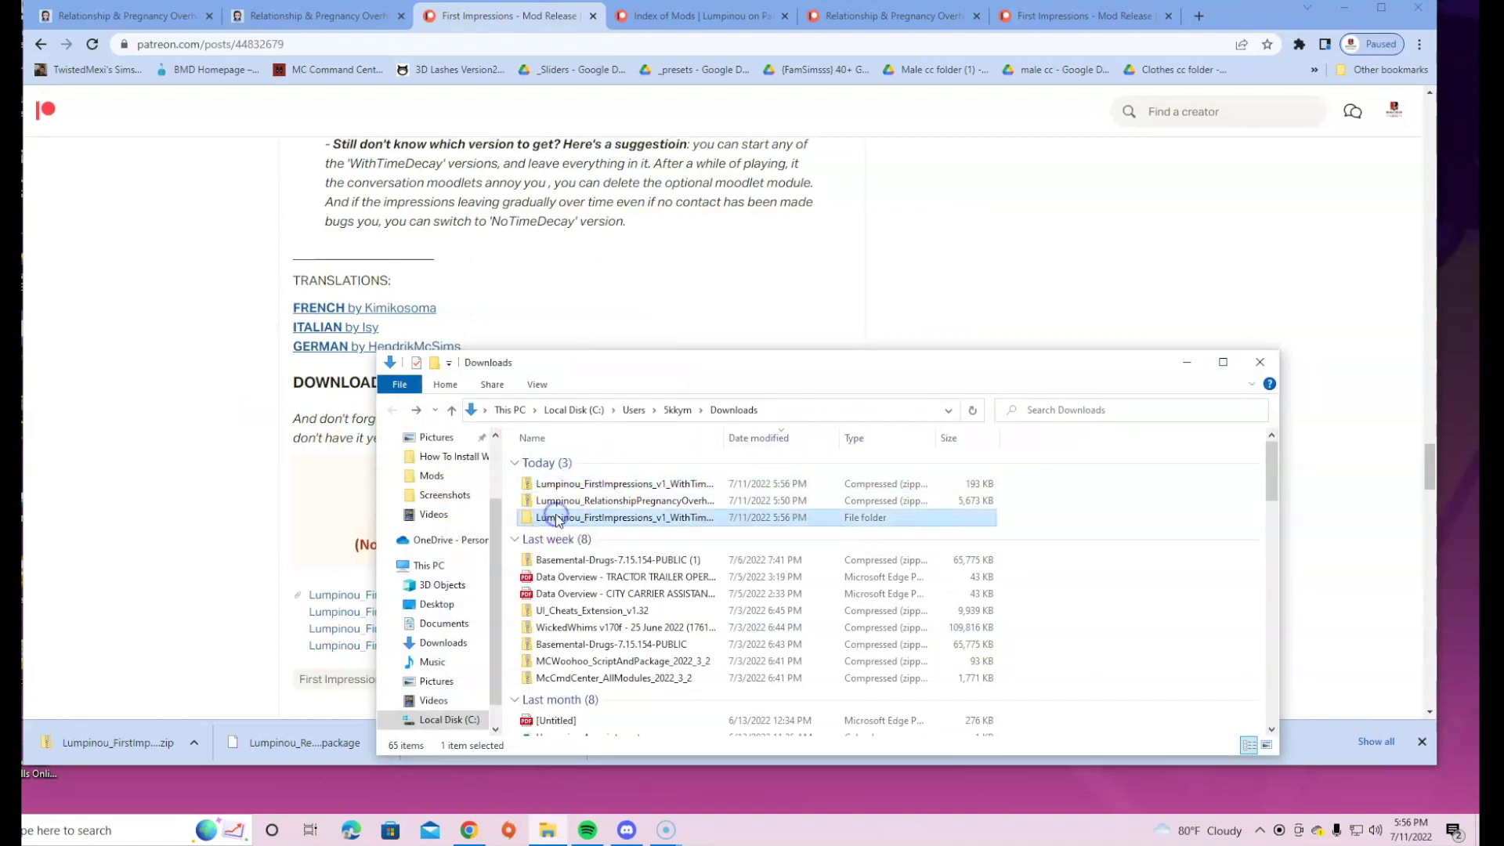
right_click(561, 833)
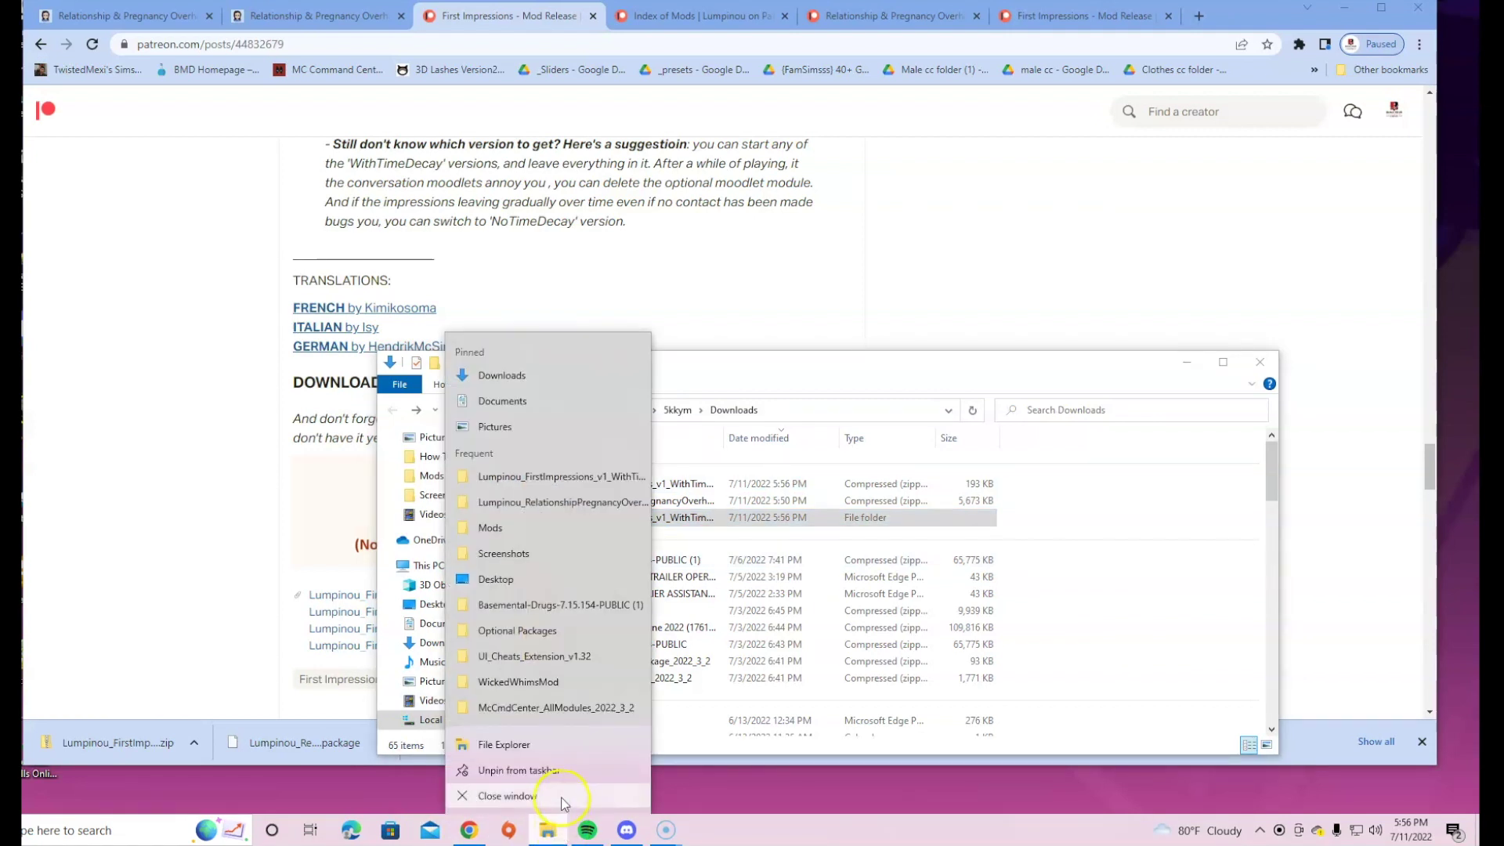
left_click(555, 836)
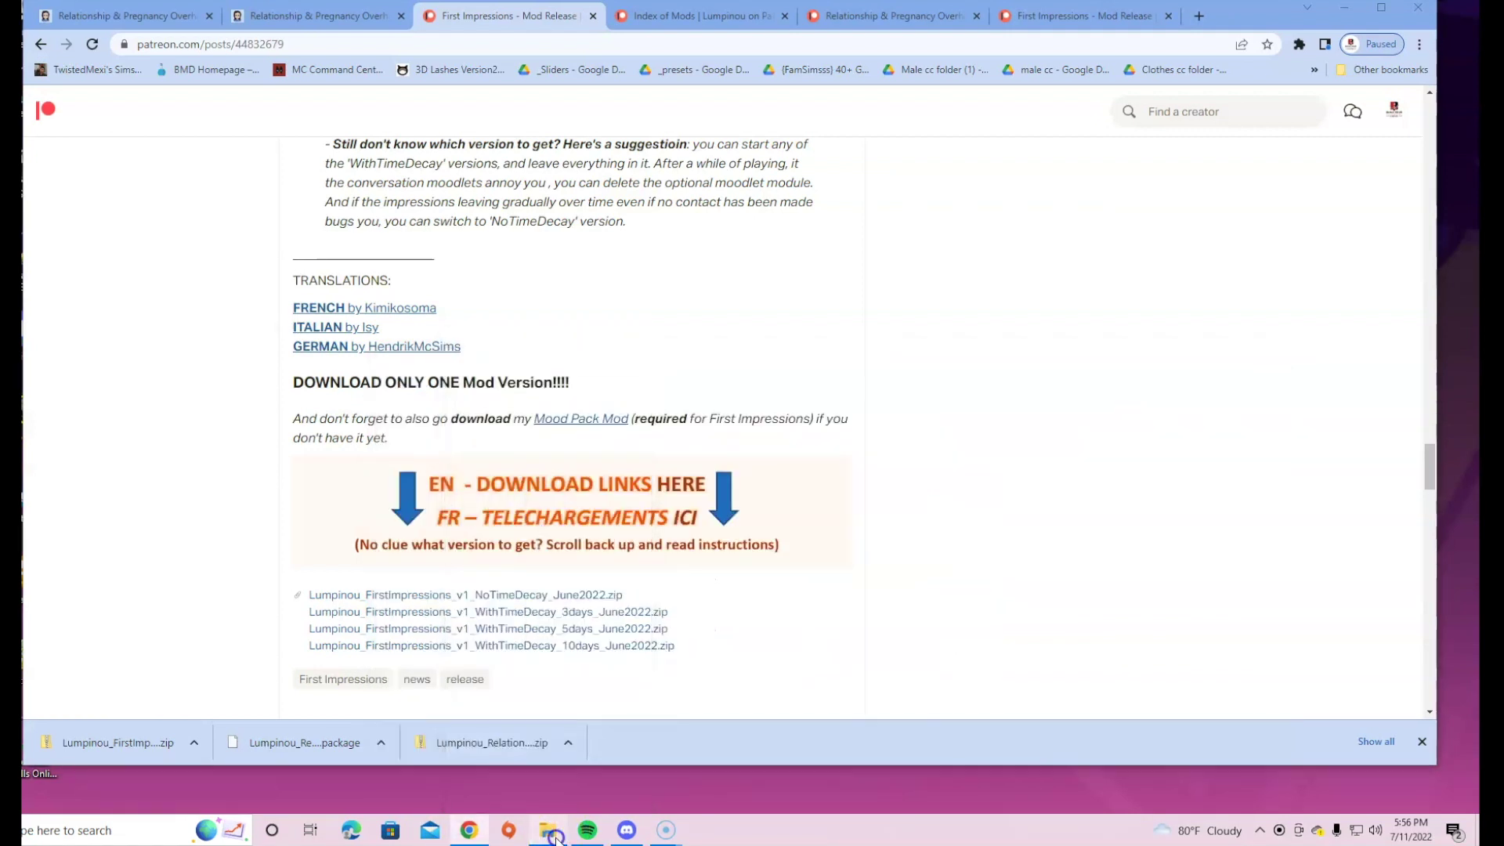
left_click(555, 835)
right_click(555, 835)
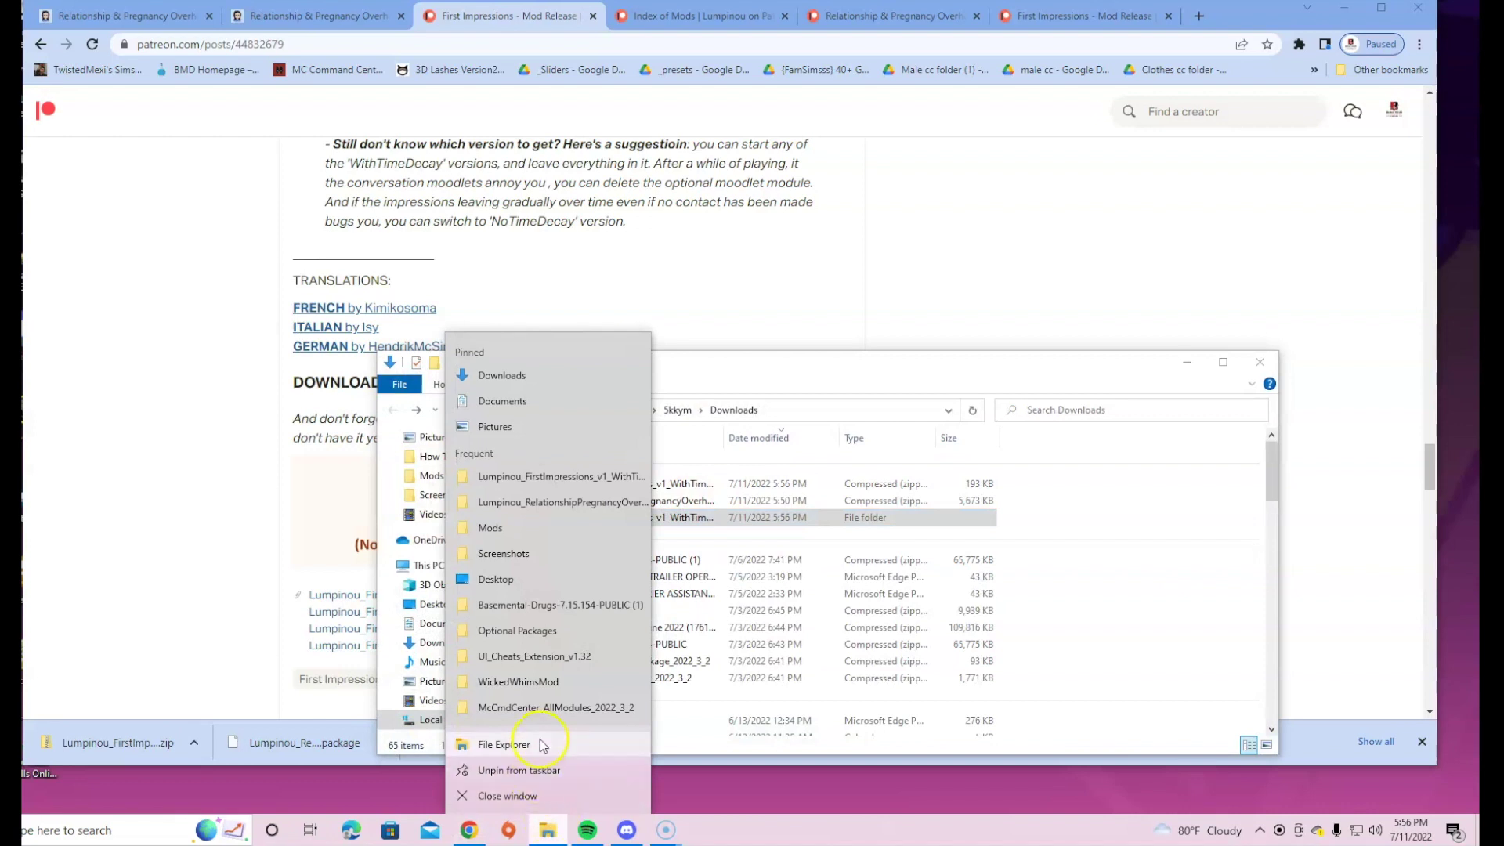
left_click(541, 746)
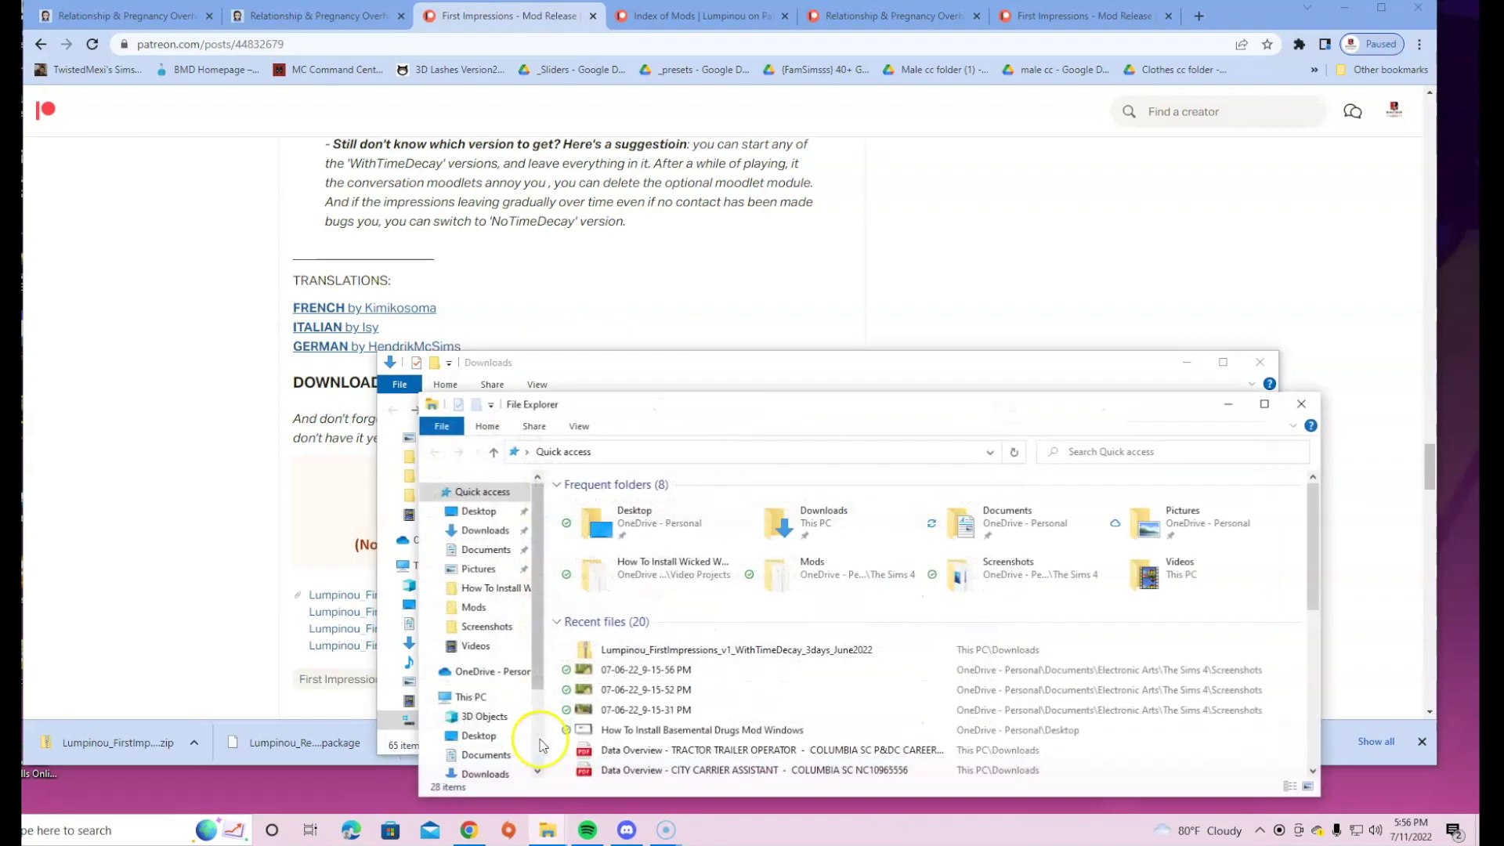
Open the Mods folder under Documents > Electronic Arts > The Sims 4.
double_click(1010, 517)
left_click(1017, 519)
double_click(1018, 522)
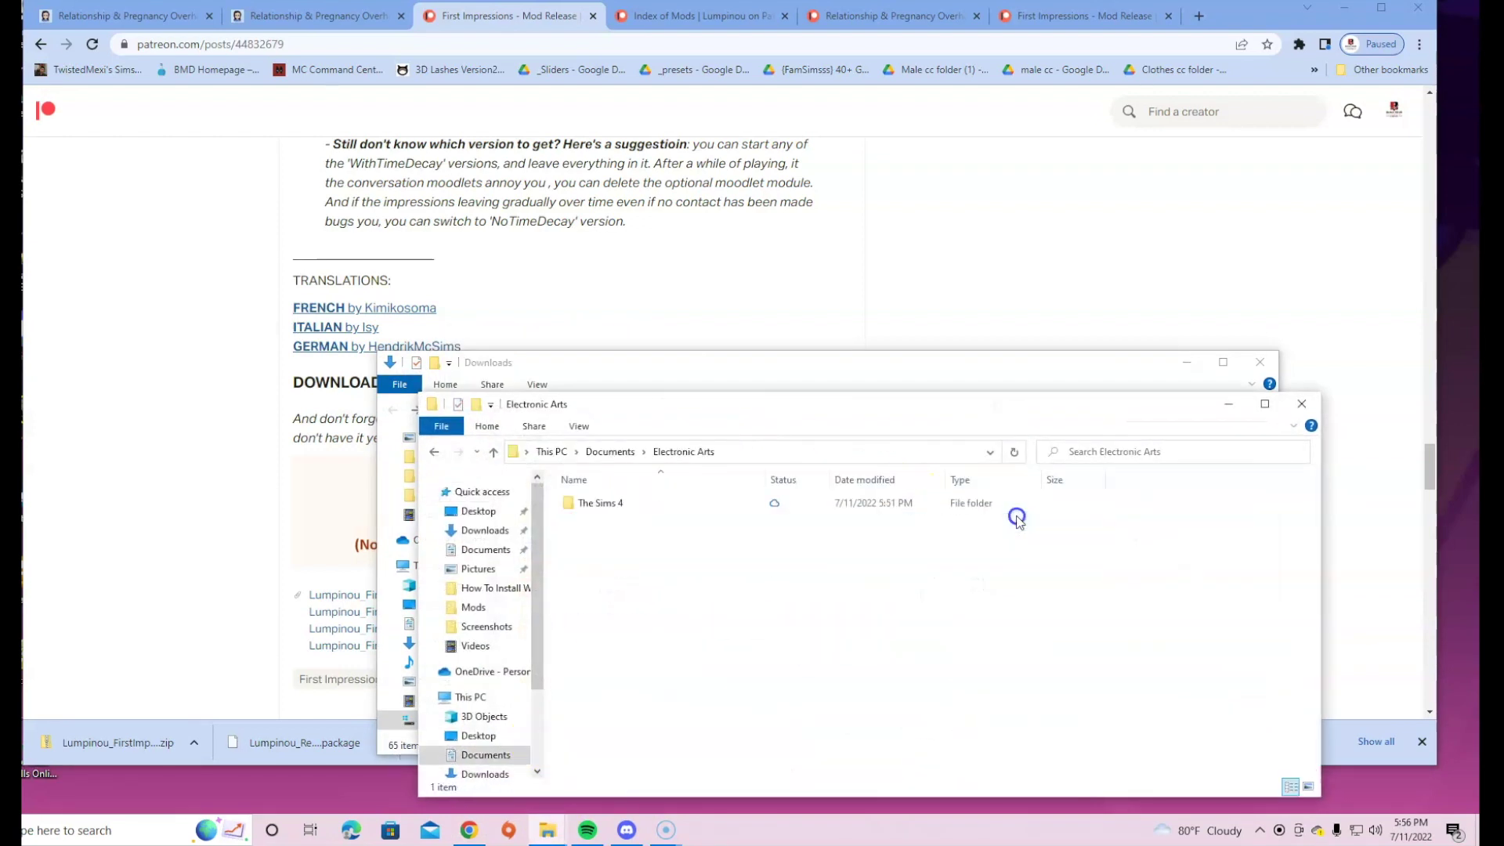
double_click(616, 508)
scroll(721, 727, "down", 4)
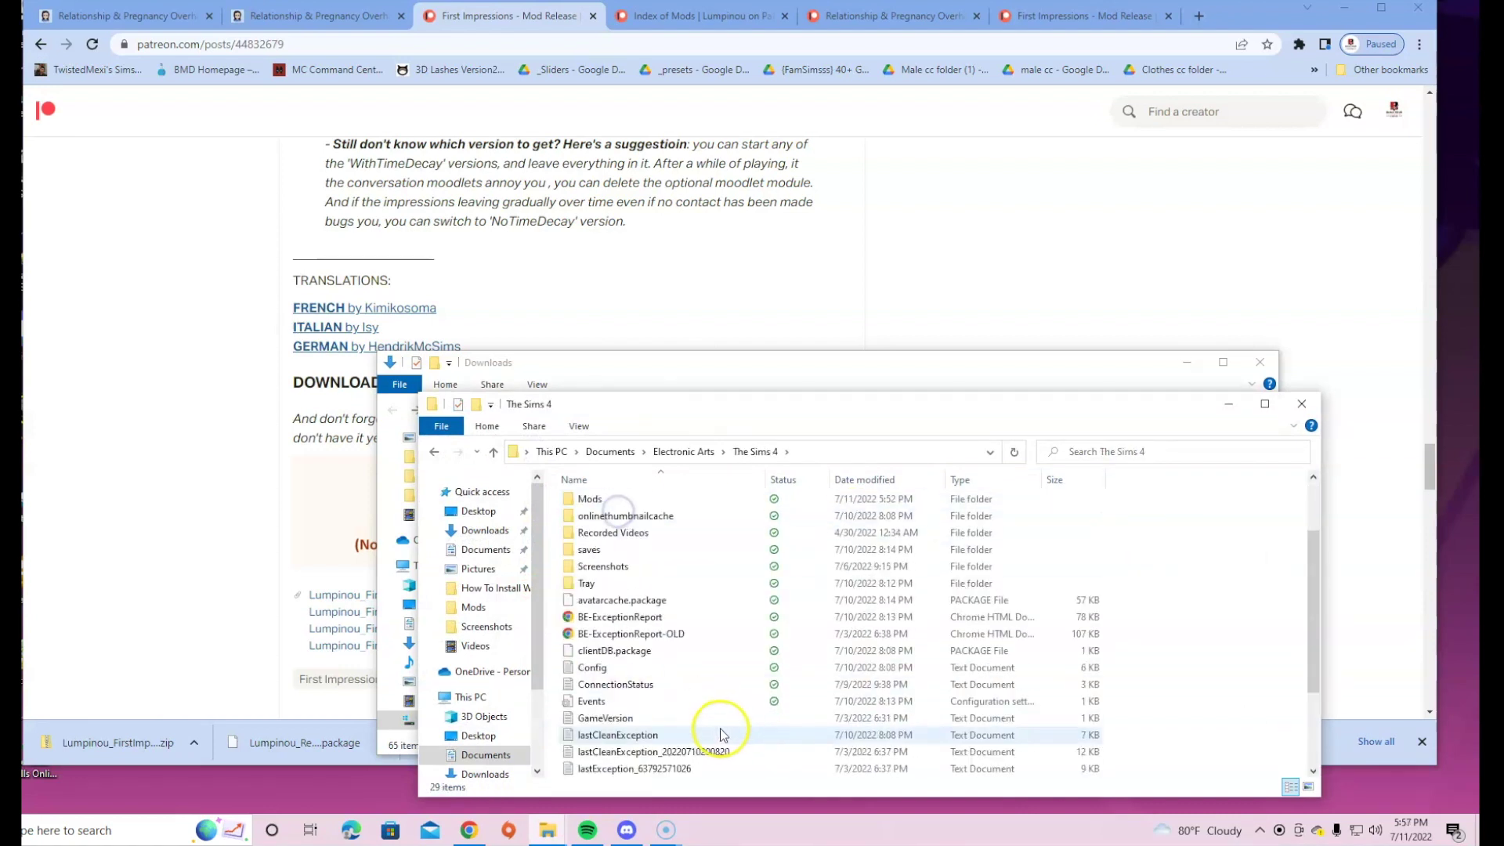
scroll(721, 737, "up", 4)
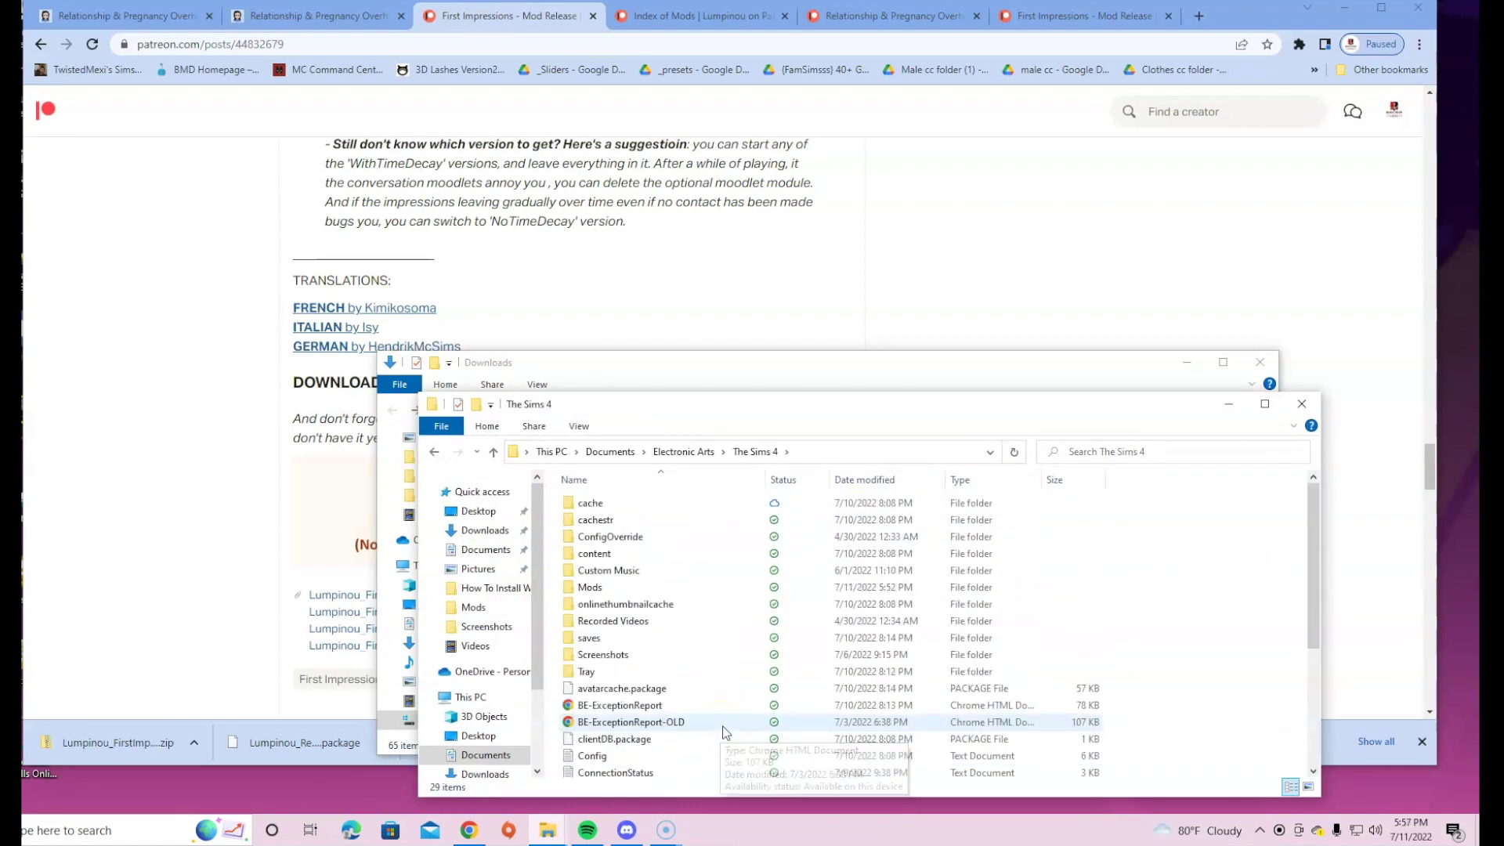
left_click(787, 624)
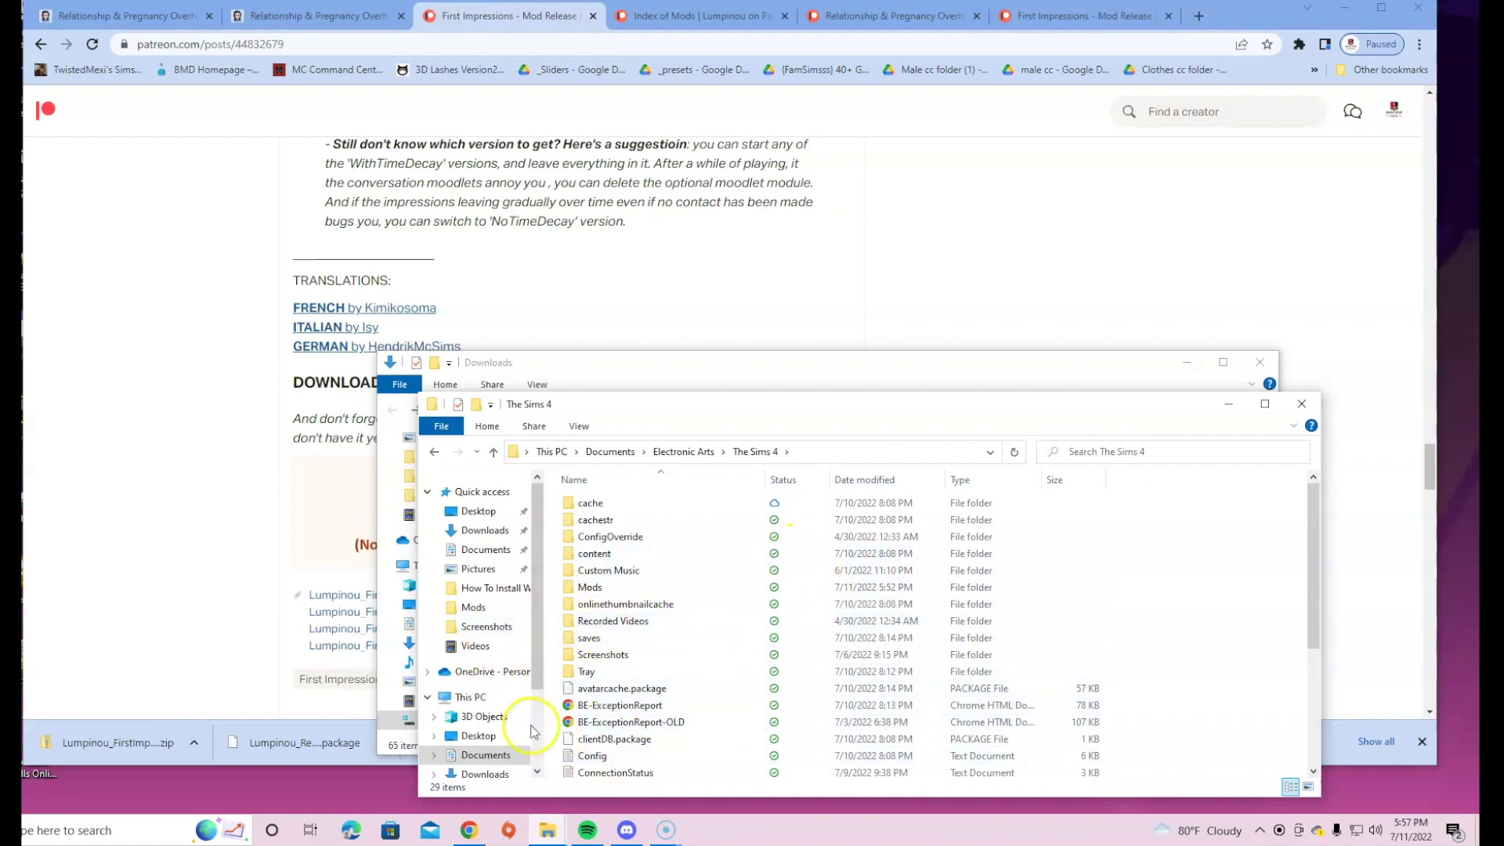
double_click(569, 589)
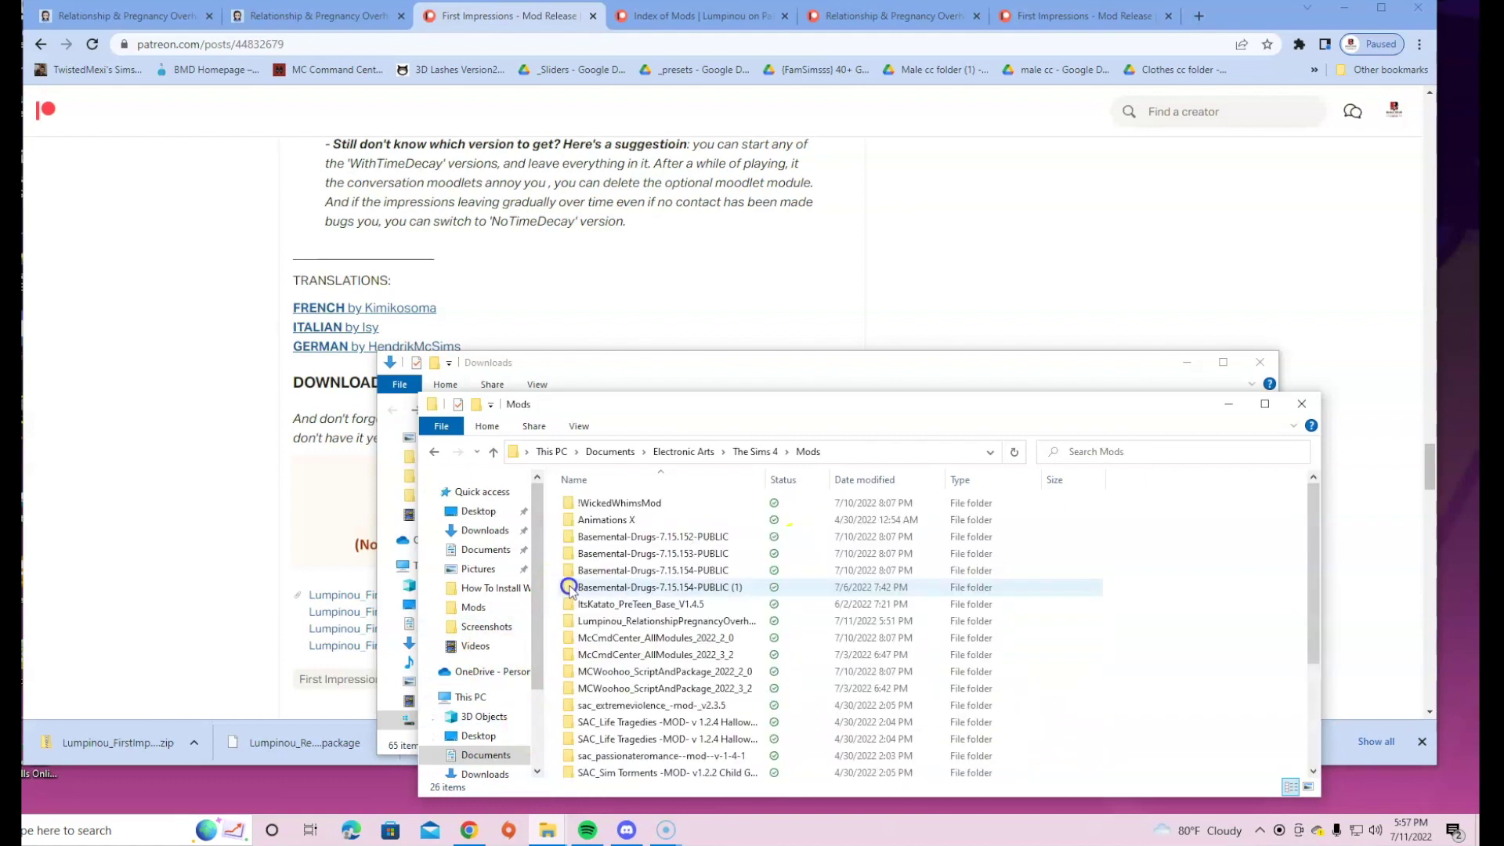
Arrange the Downloads and Mods windows one above the other, with the extracted First Impressions folder selected in Downloads.
left_click_drag(701, 402, 650, 591)
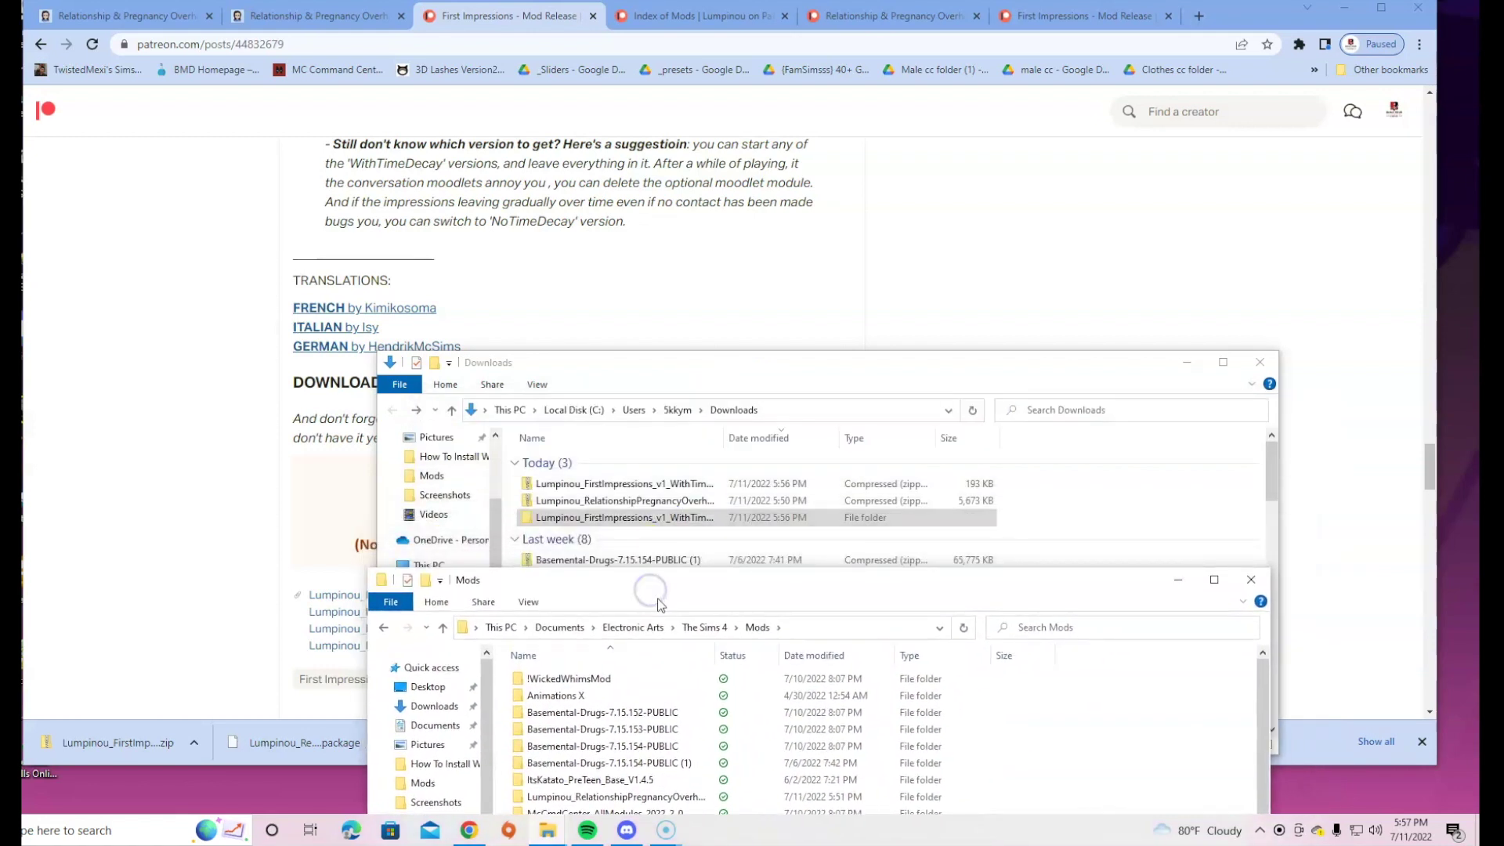
left_click(687, 517)
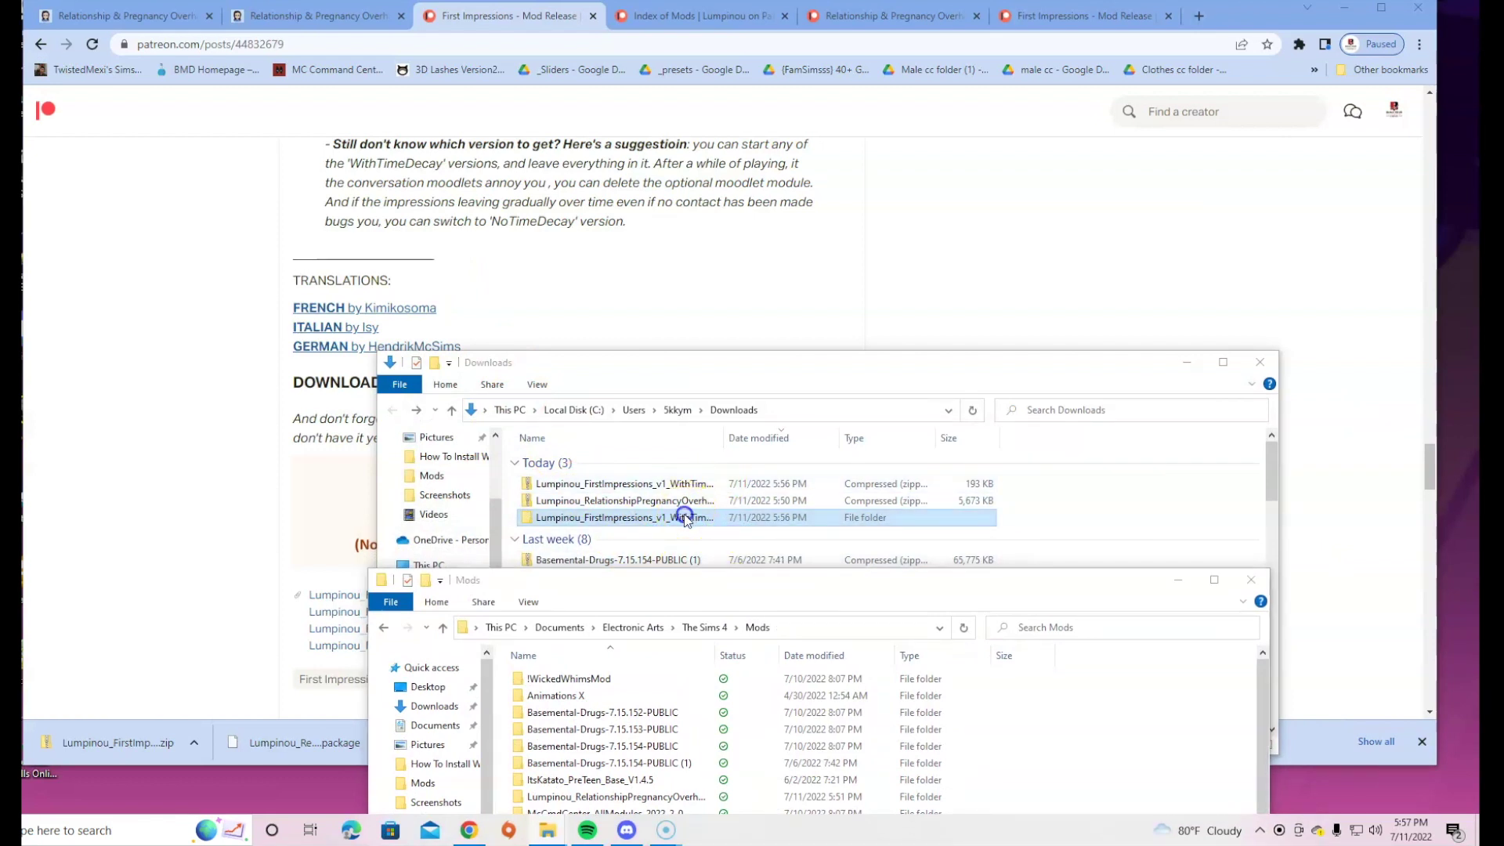
left_click(685, 519)
left_click_drag(852, 354, 830, 75)
left_click_drag(807, 585, 809, 390)
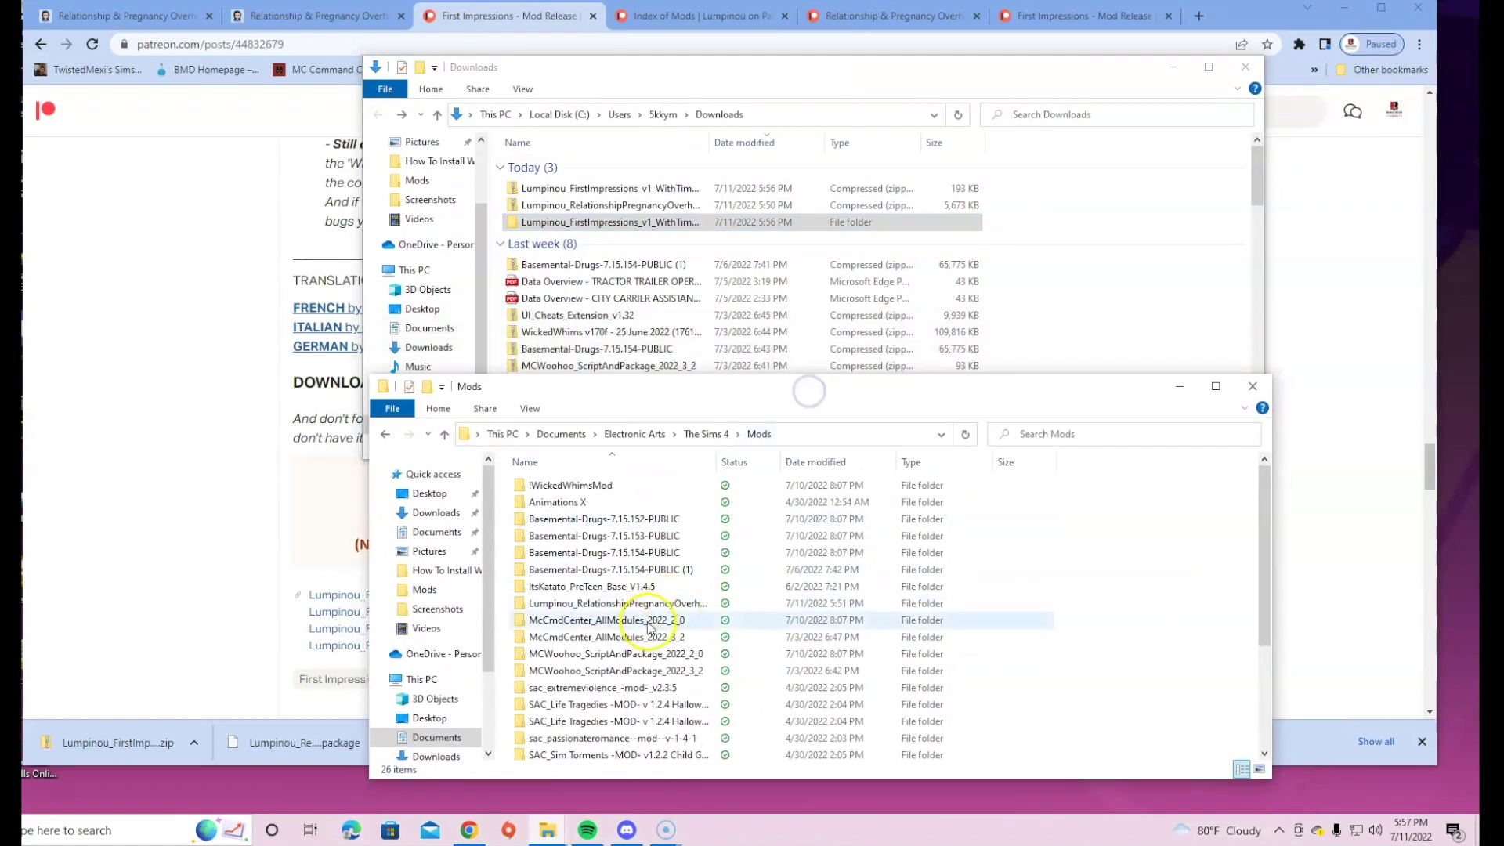
Move the extracted First Impressions folder from Downloads into The Sims 4 Mods folder.
left_click(668, 437)
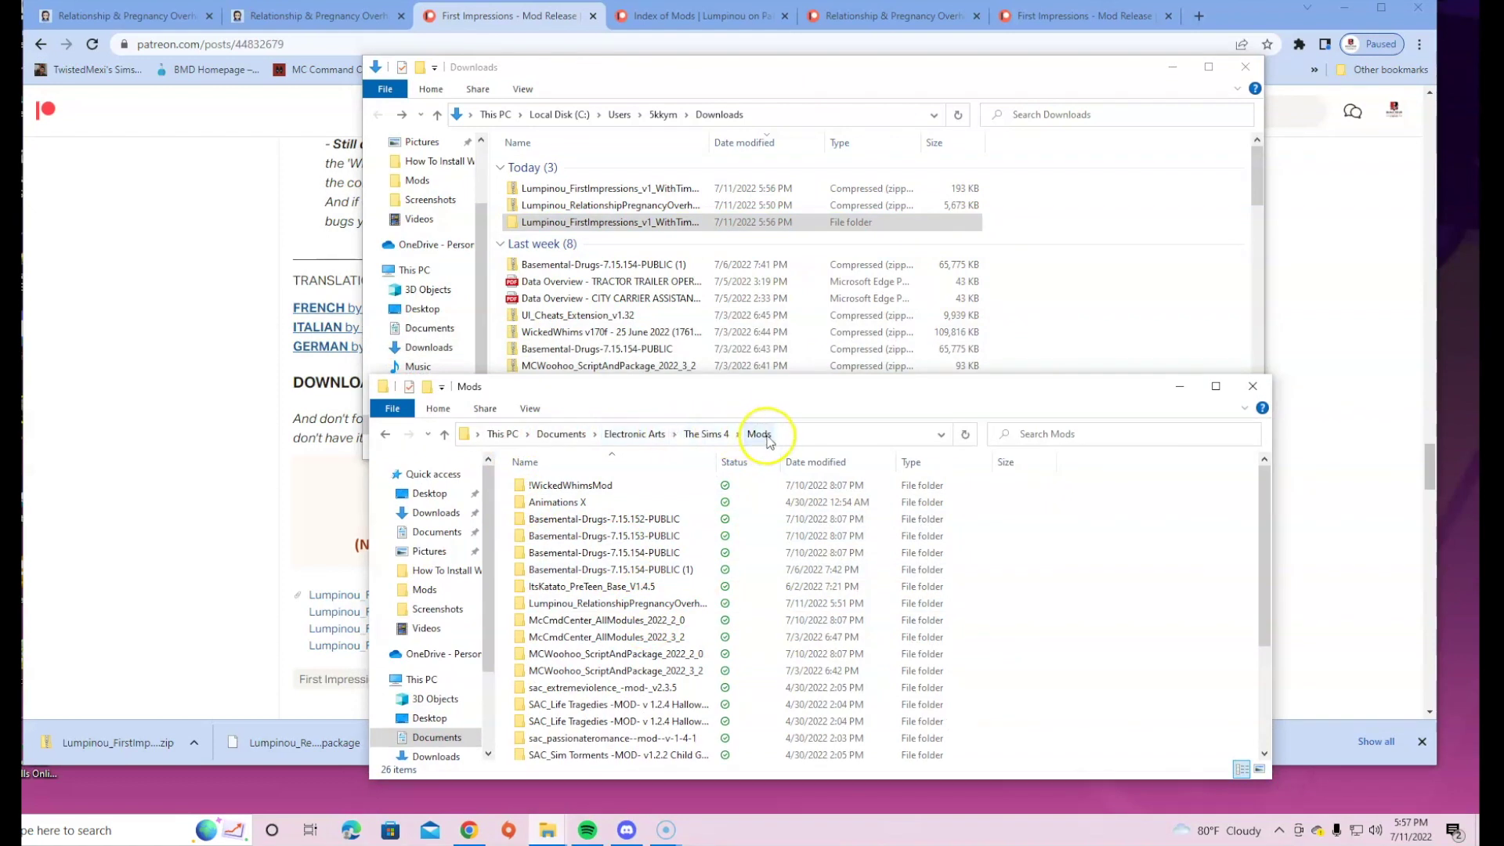
scroll(705, 603, "down", 3)
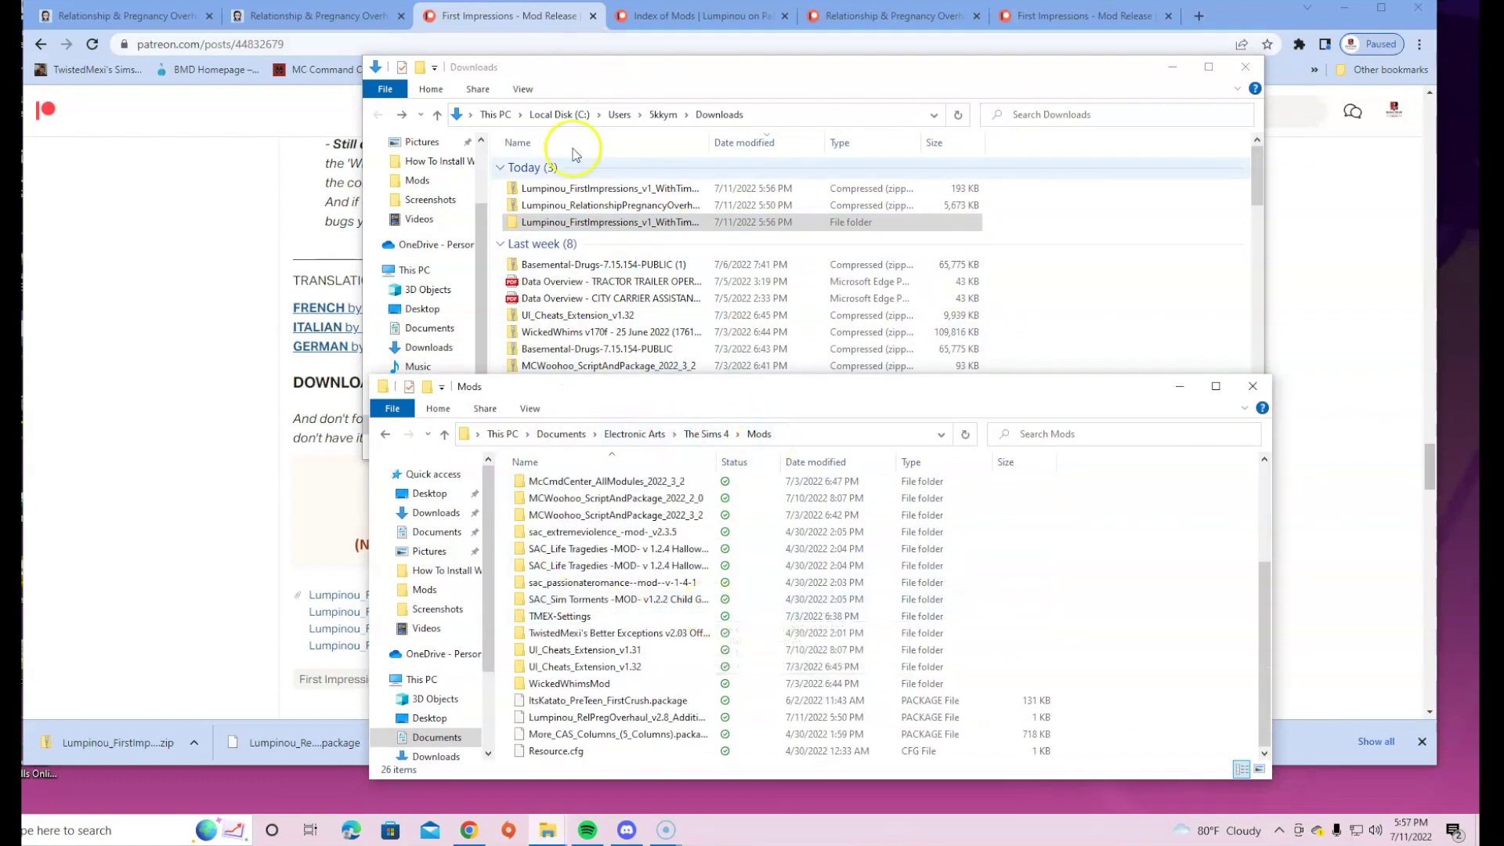
left_click_drag(596, 221, 647, 729)
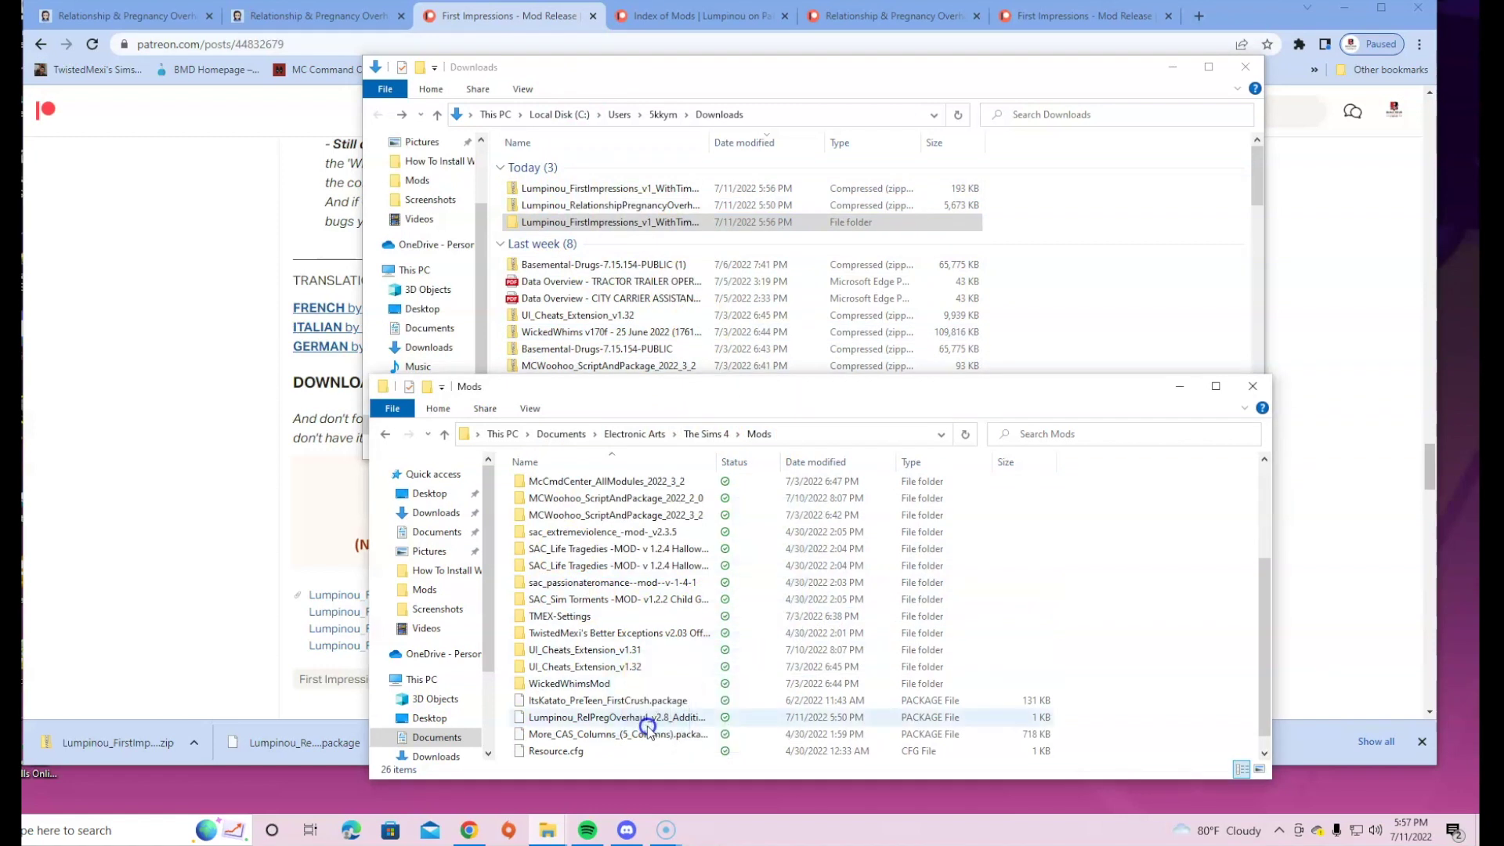
double_click(672, 487)
left_click(386, 435)
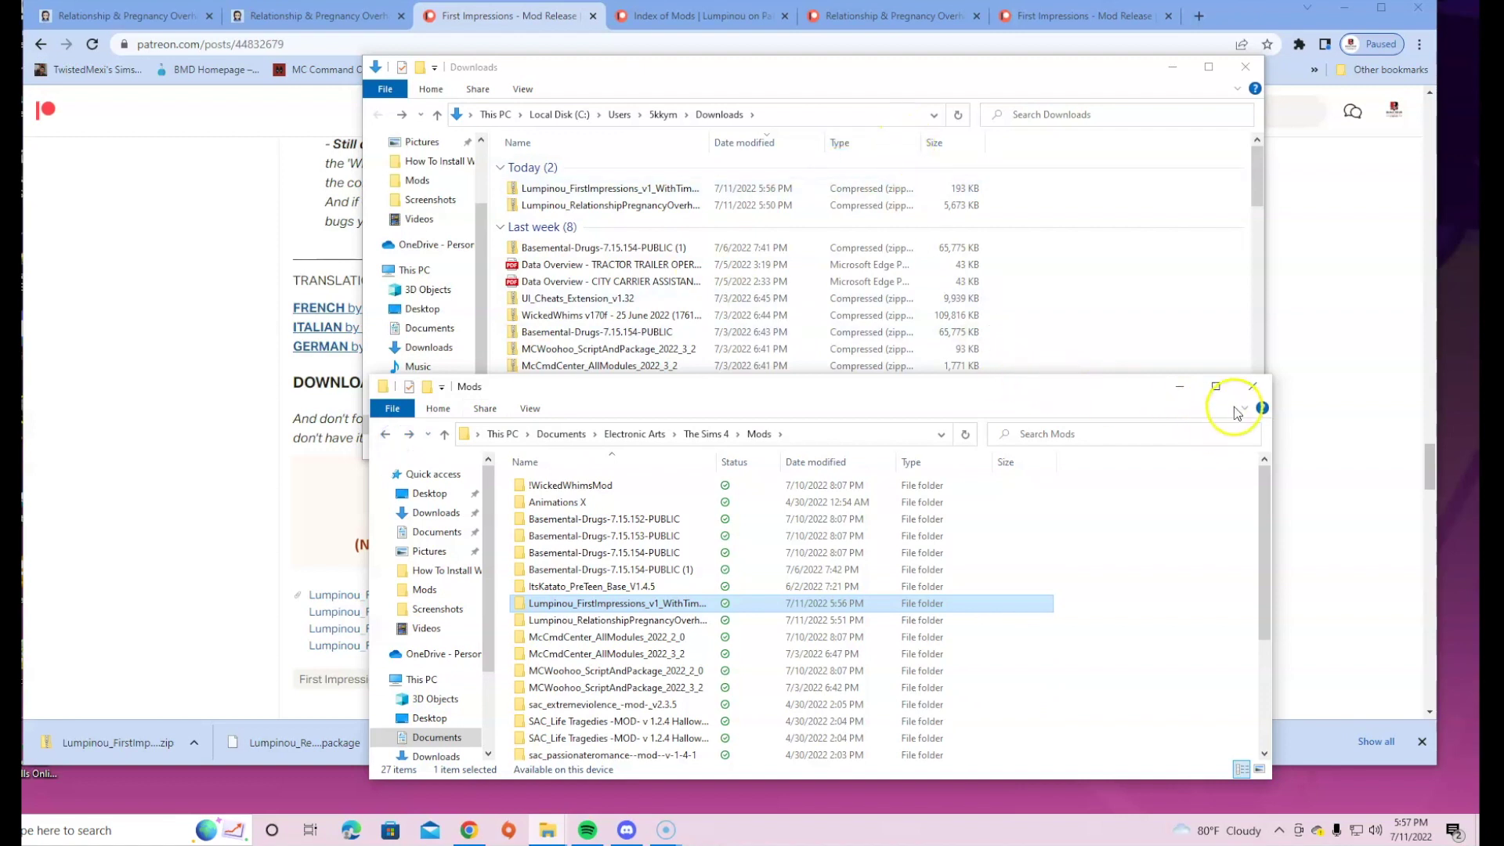
Close the Mods and Downloads windows.
left_click(1167, 539)
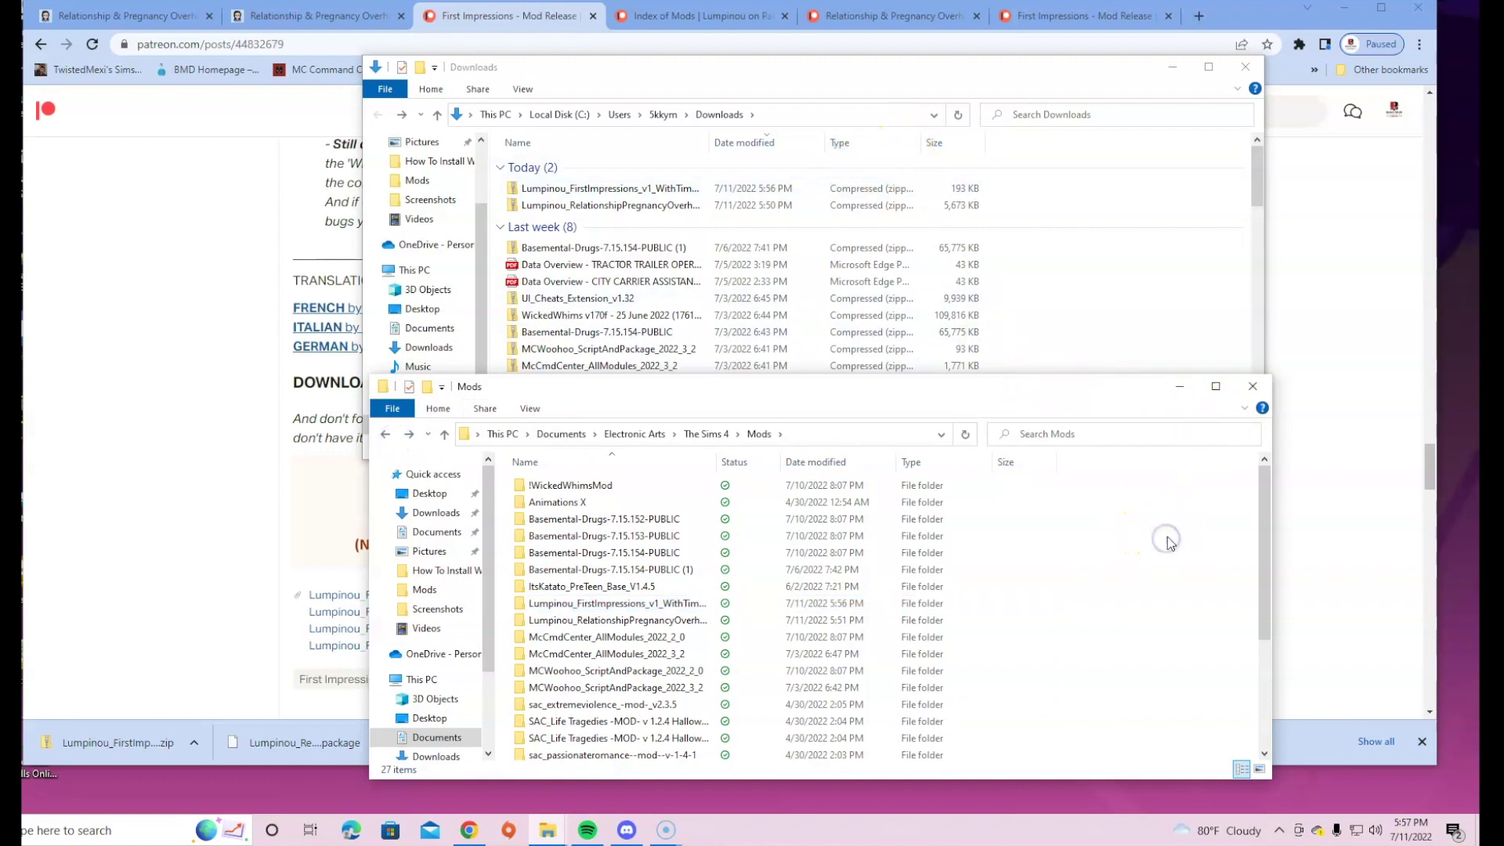
left_click(1251, 394)
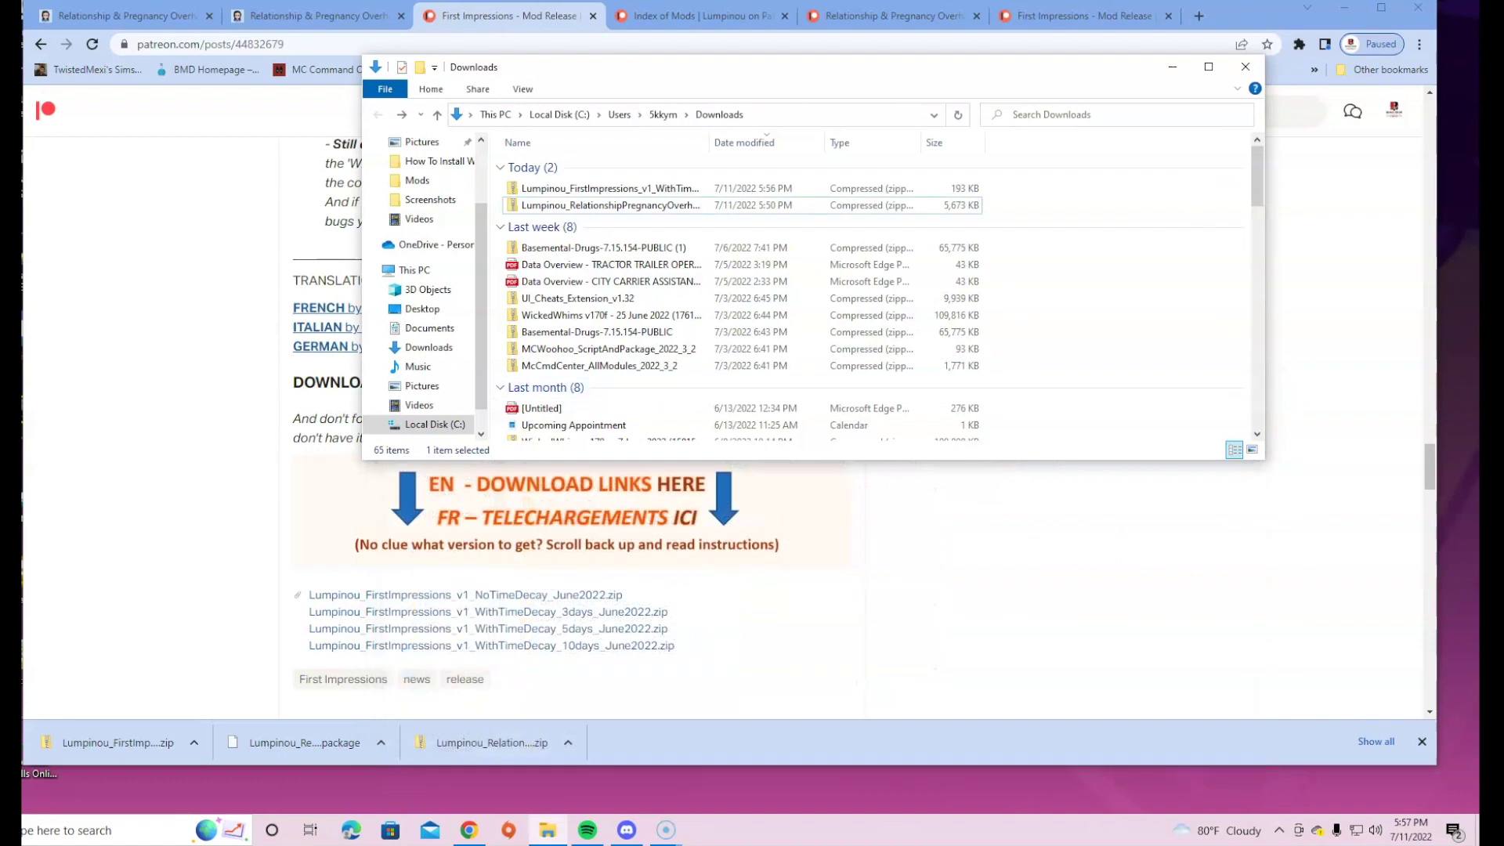
left_click(1242, 67)
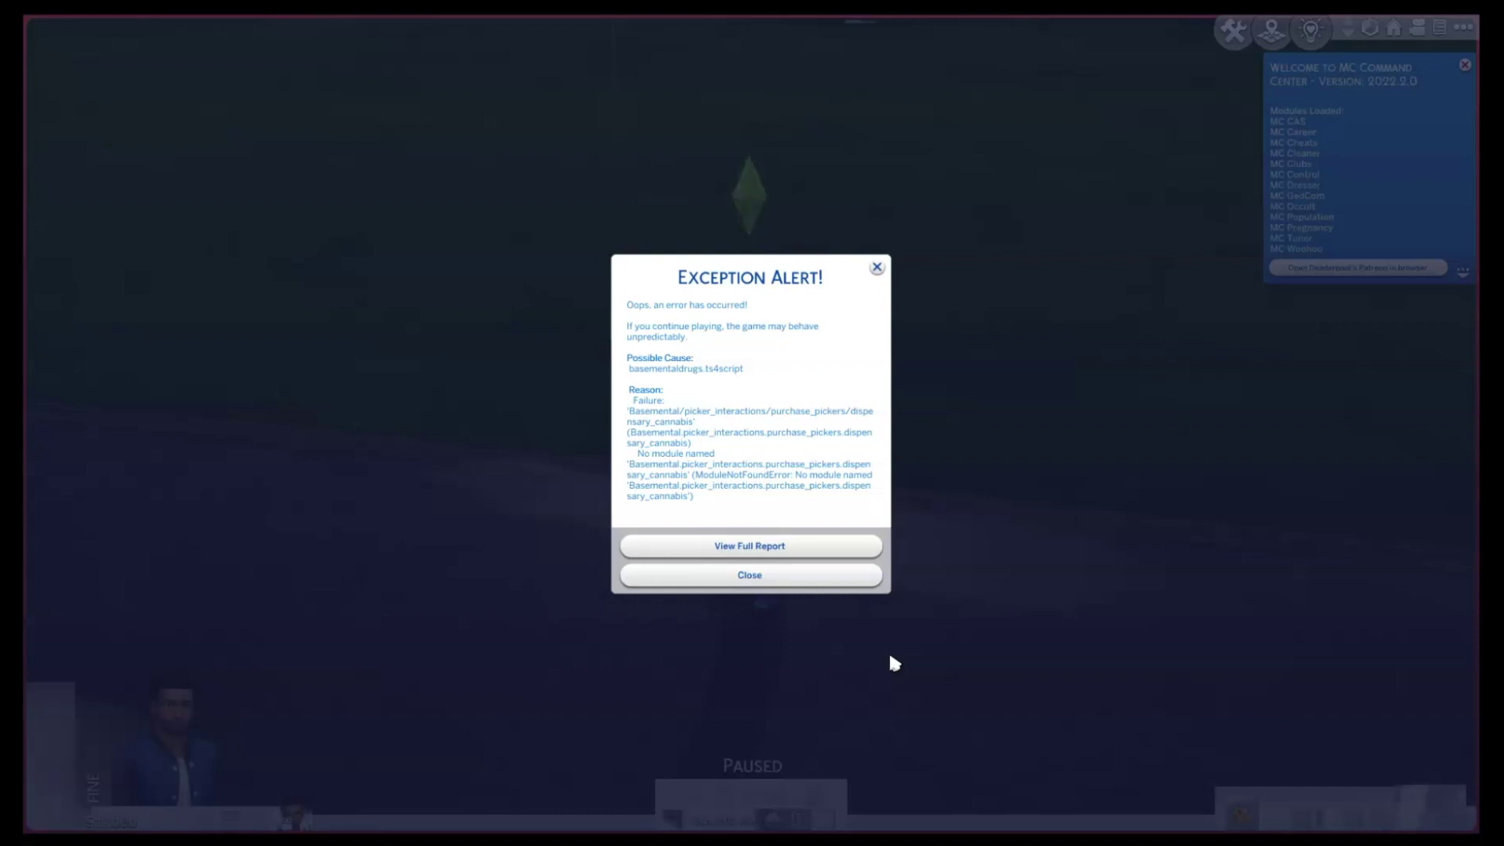
In The Sims 4, dismiss the exception alert and the MC Command Center welcome notification.
left_click(797, 588)
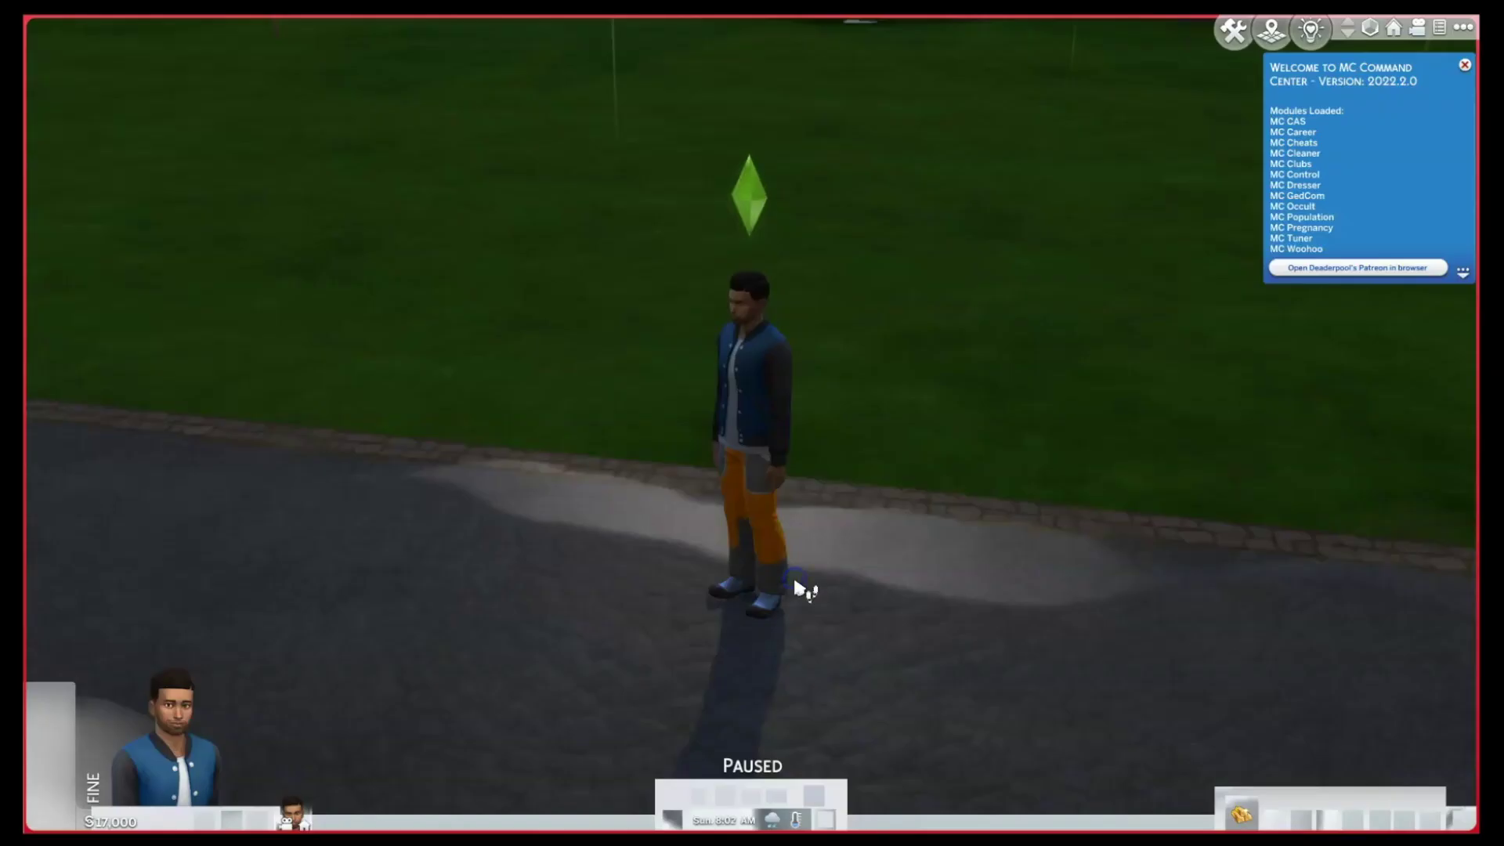
left_click(1460, 69)
left_click(1388, 30)
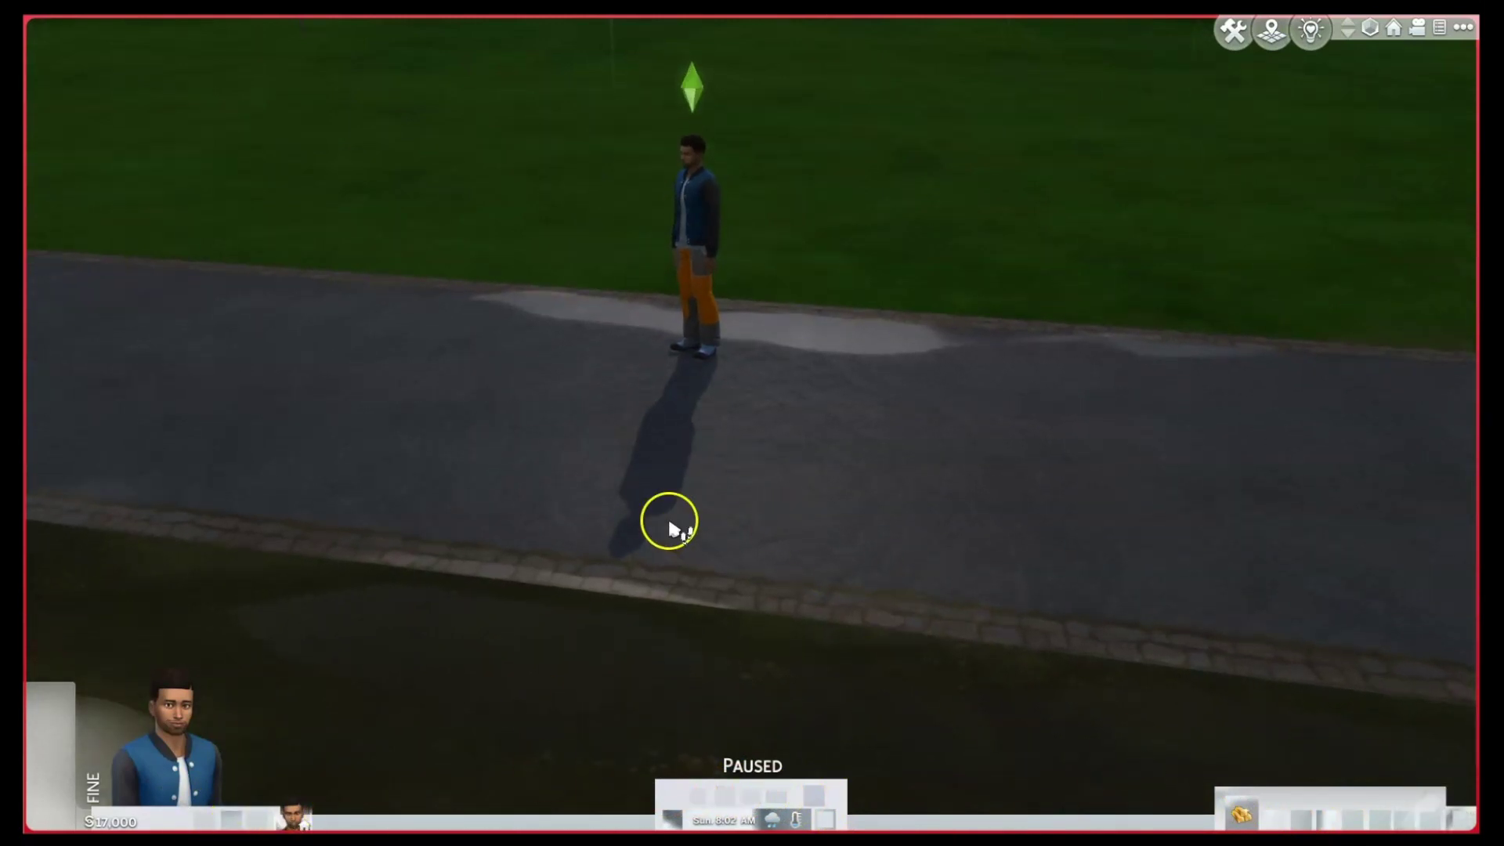
scroll(1108, 363, "up", 5)
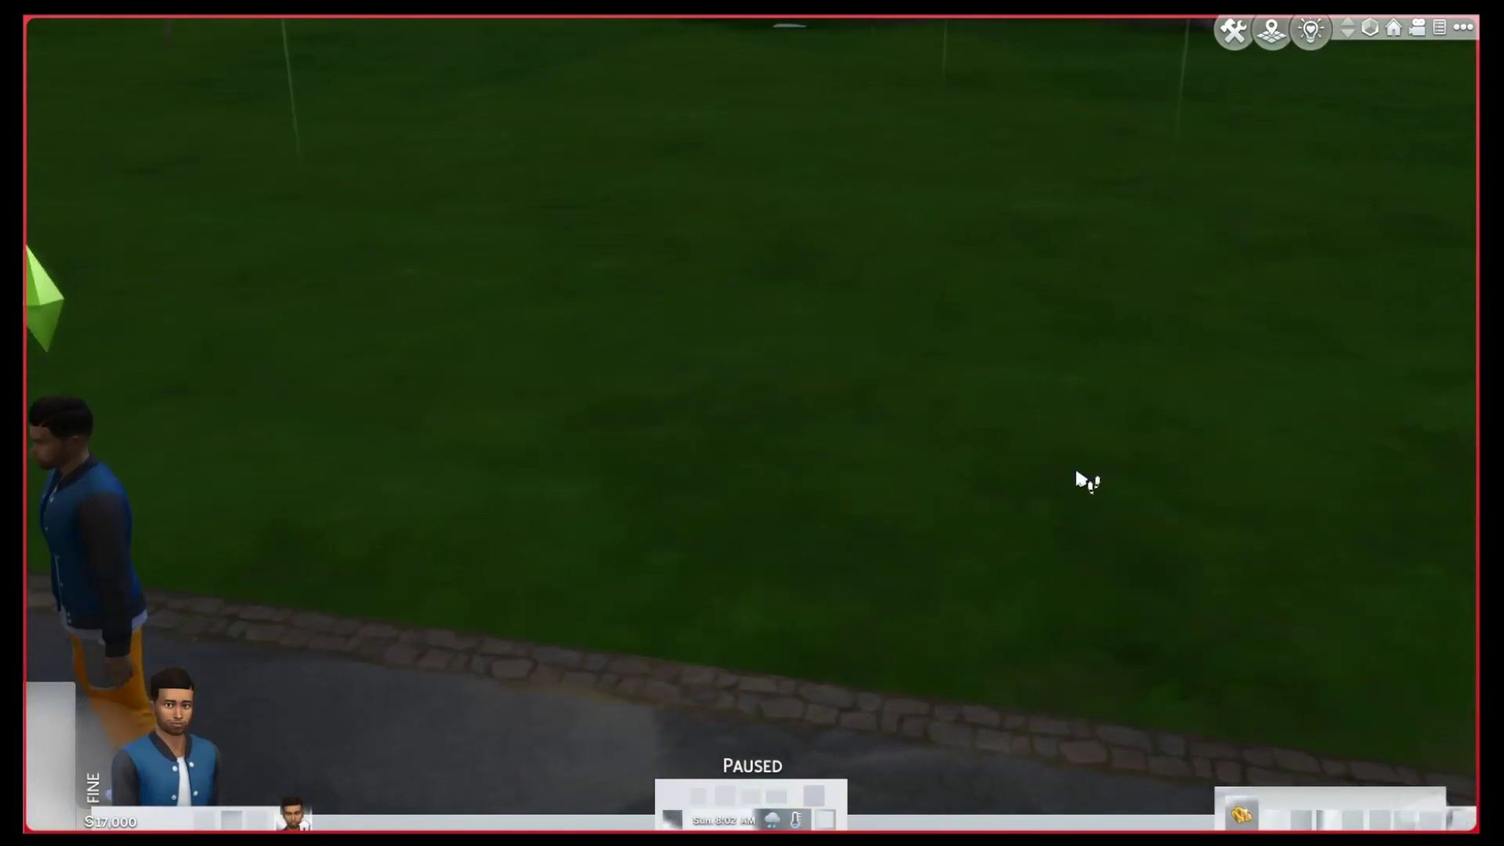
left_click_drag(644, 473, 968, 409)
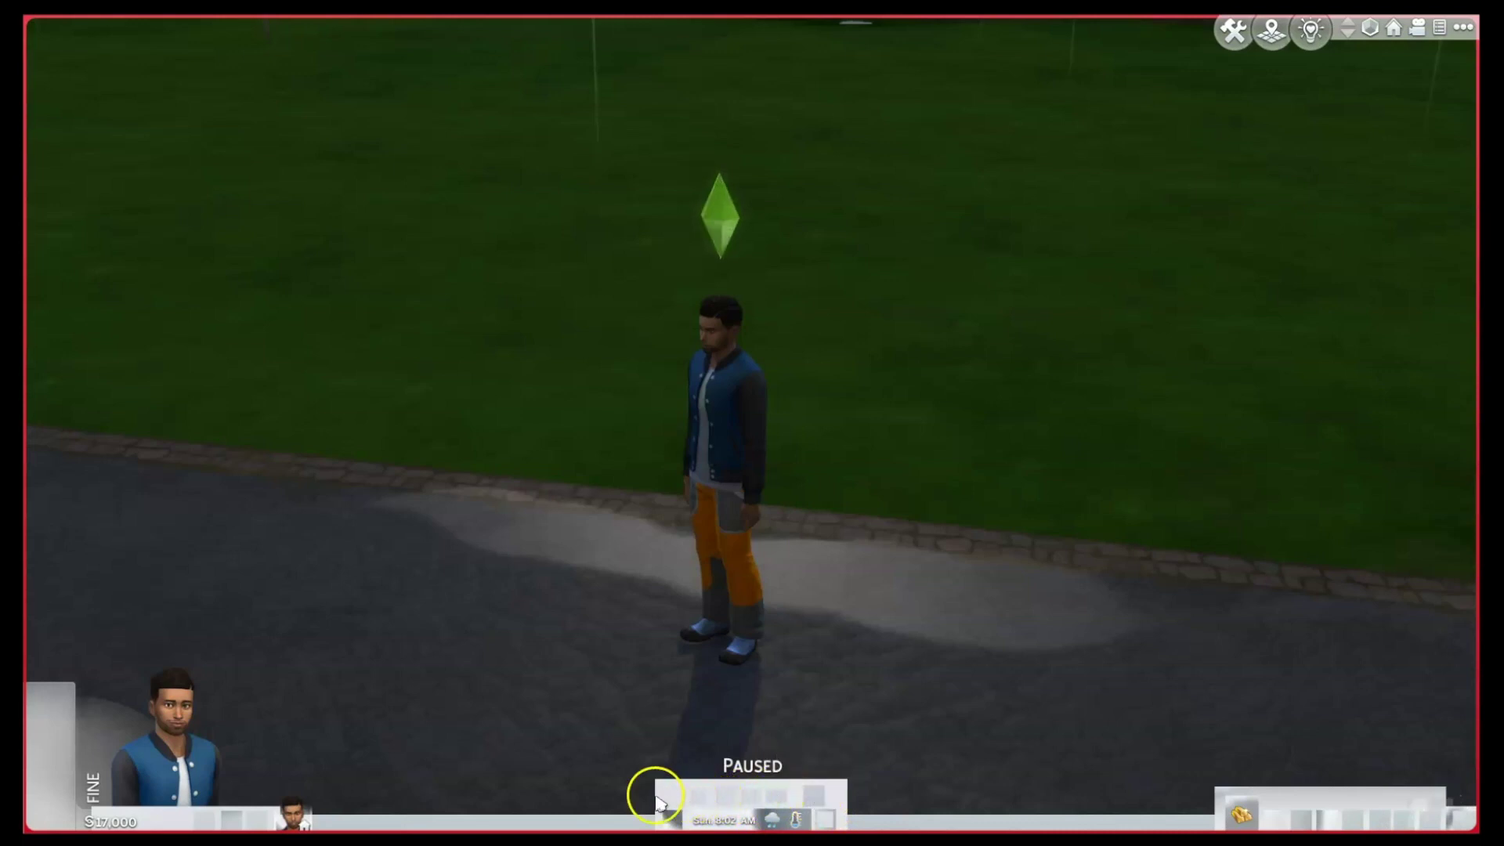
left_click(748, 740)
left_click(745, 703)
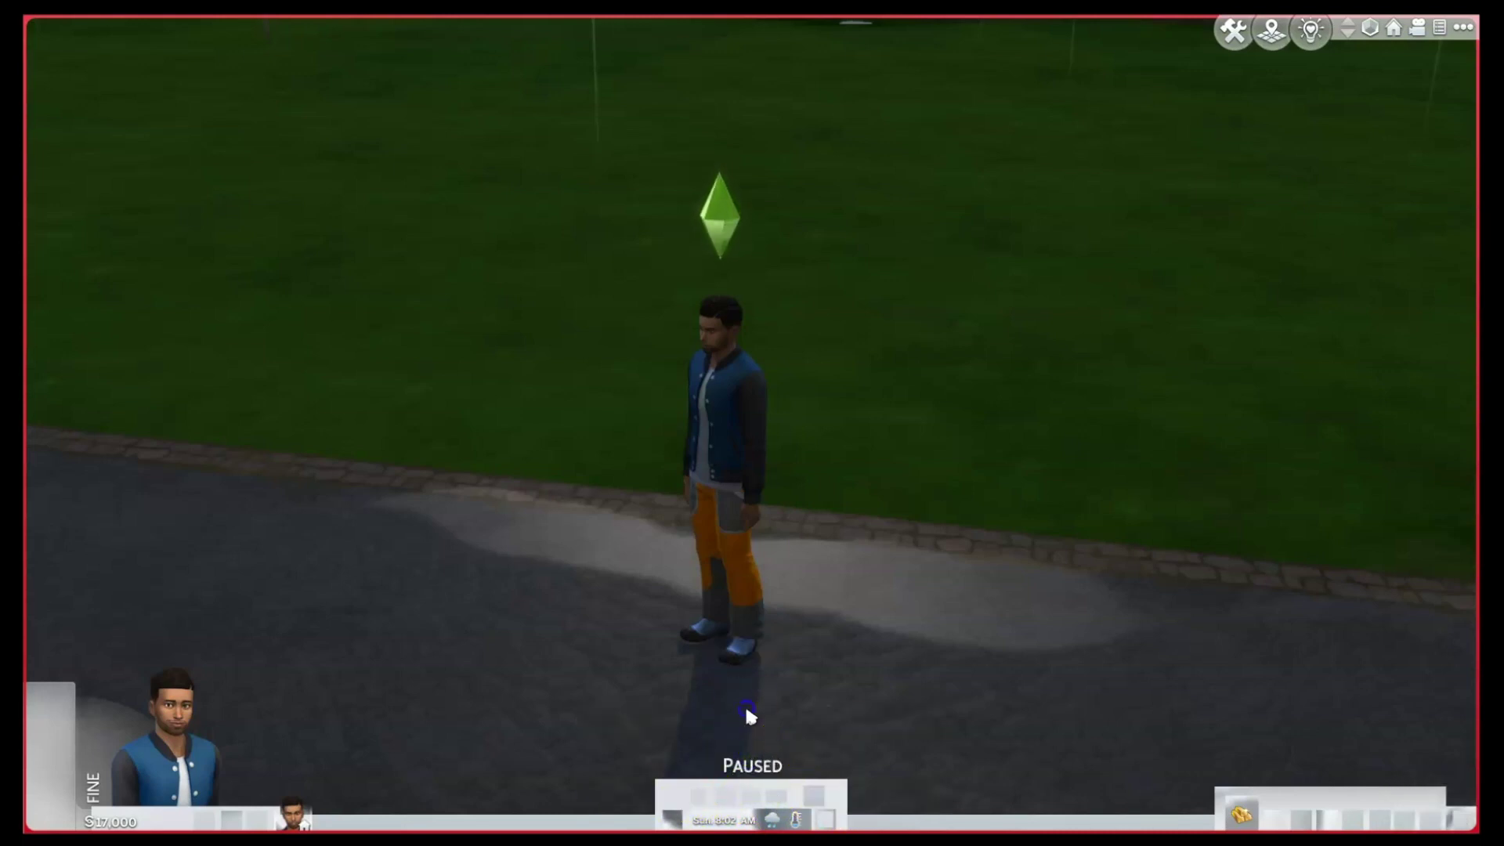
left_click(757, 752)
left_click(396, 688)
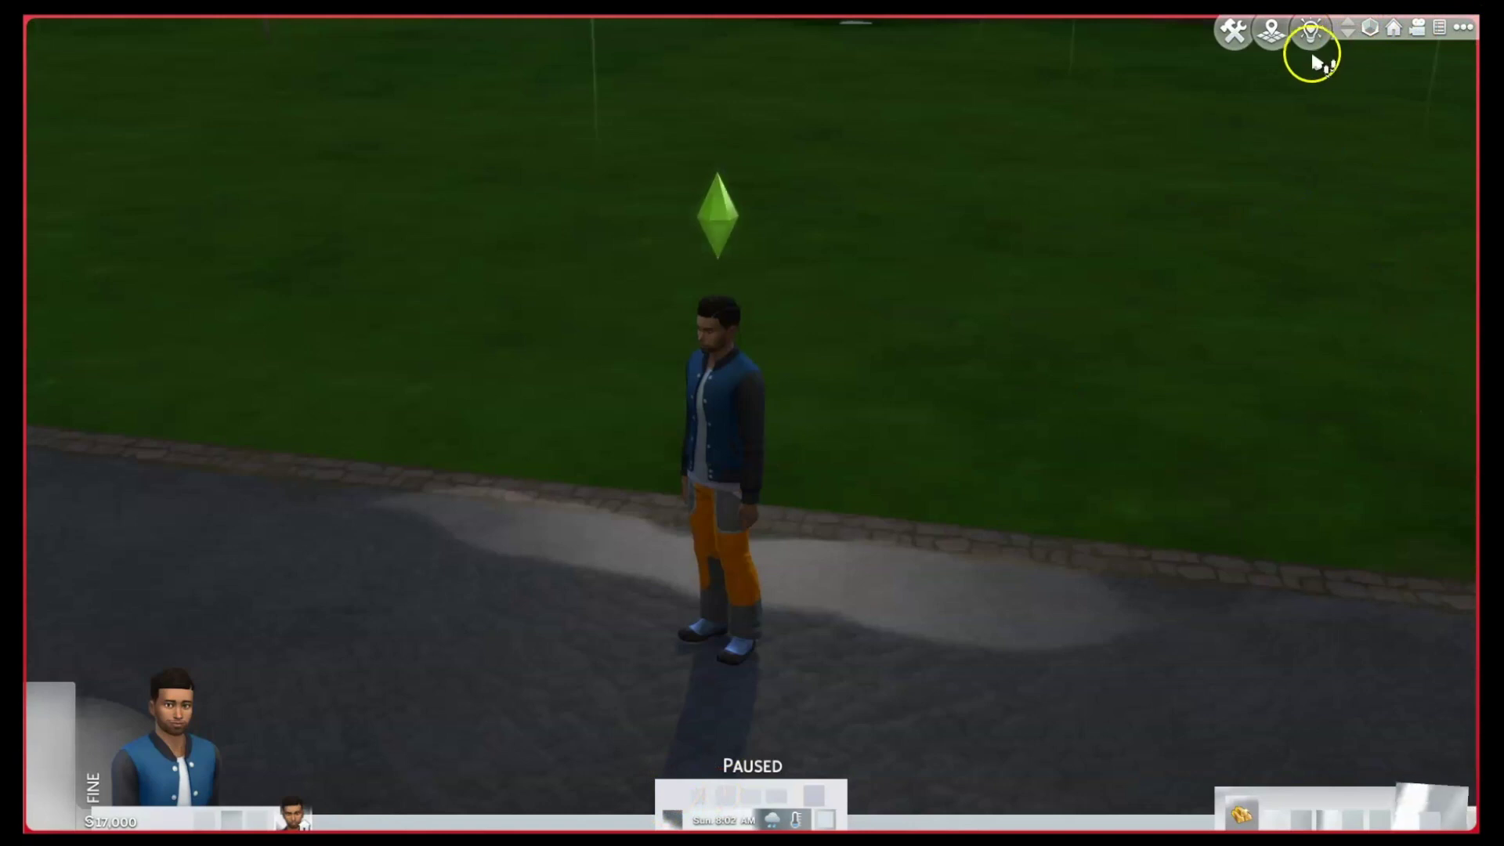
Unpause the game and dismiss the WickedWhims and Better Exceptions notifications.
mouse_move(1462, 67)
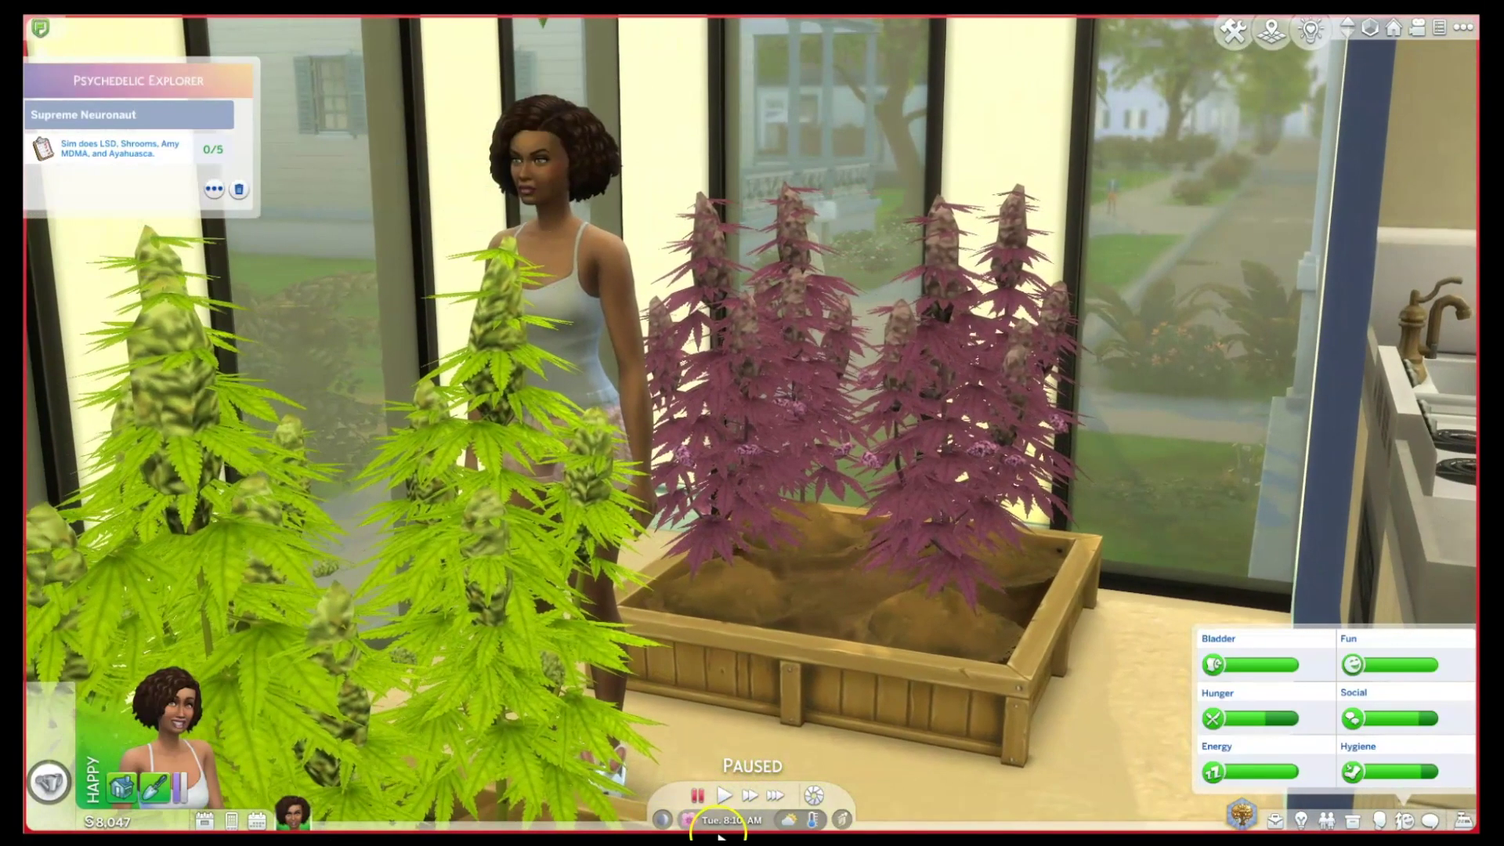
left_click(719, 807)
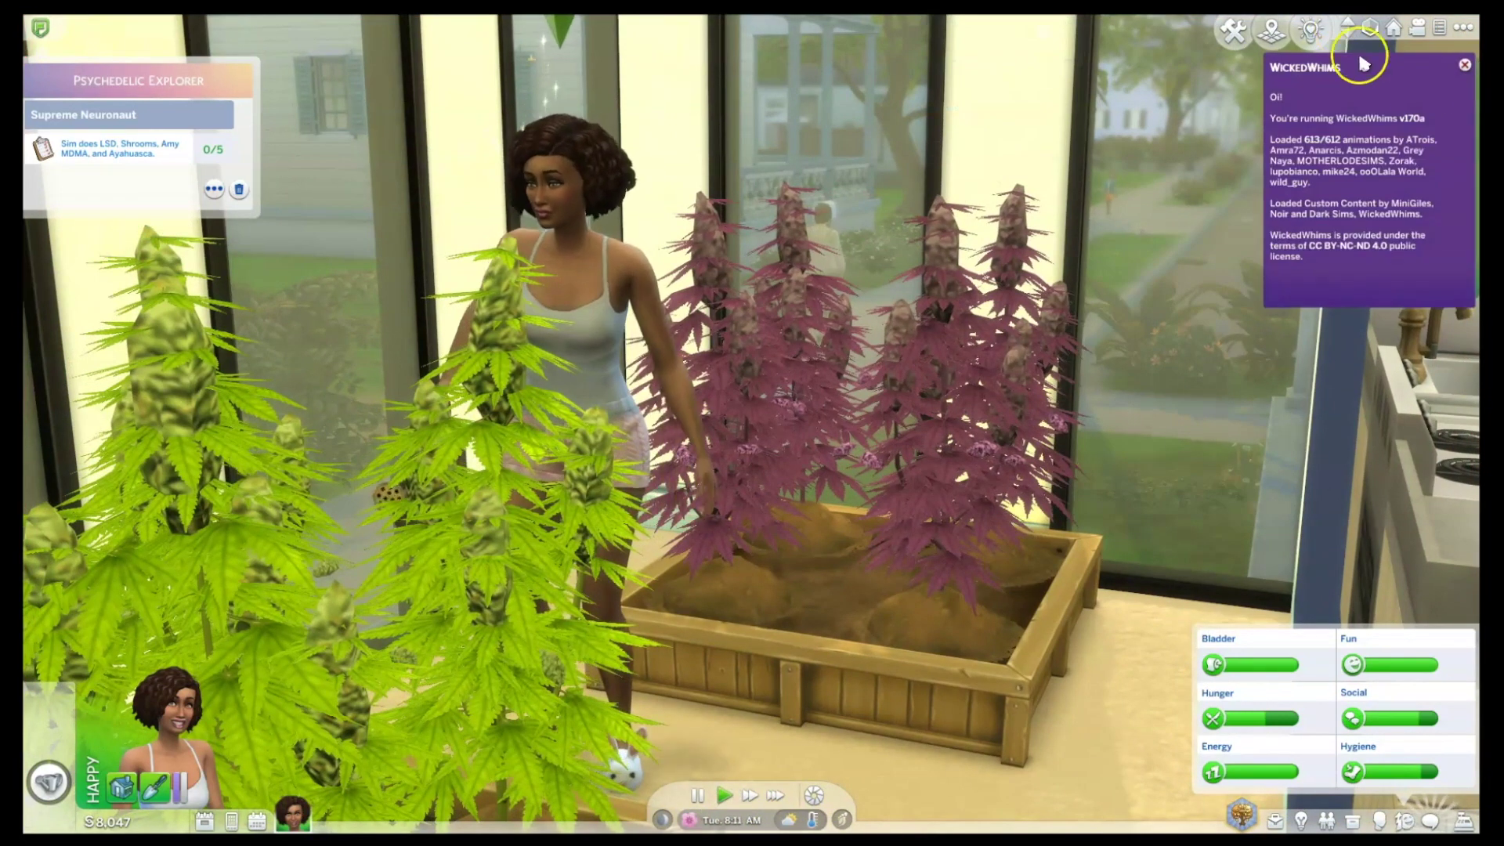
left_click(1465, 66)
left_click(1465, 66)
left_click(1466, 66)
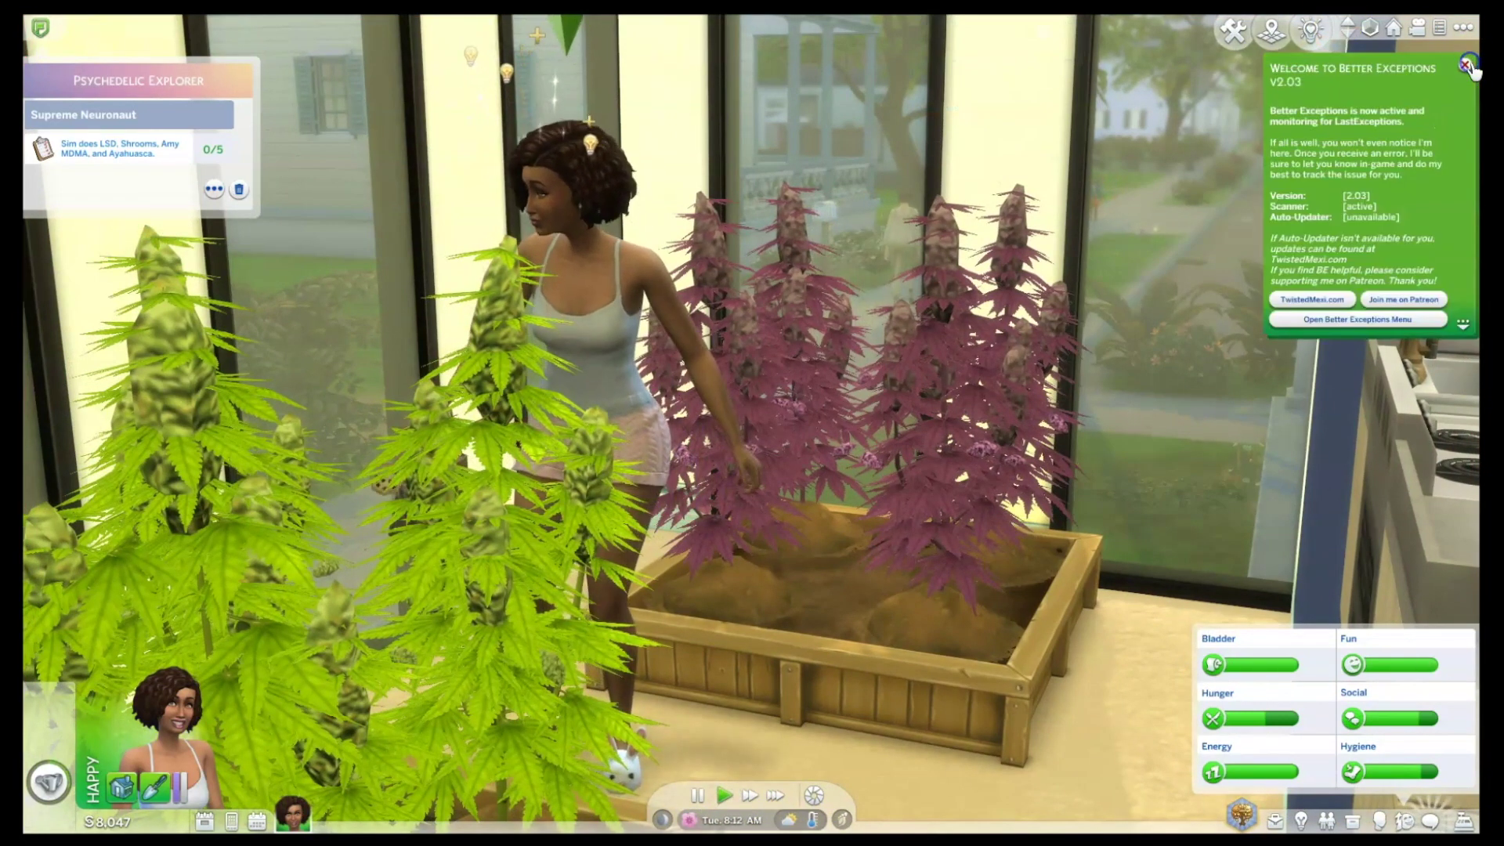
left_click(1465, 66)
Pause the game with the Sim and the surrounding planters in view.
left_click(1416, 27)
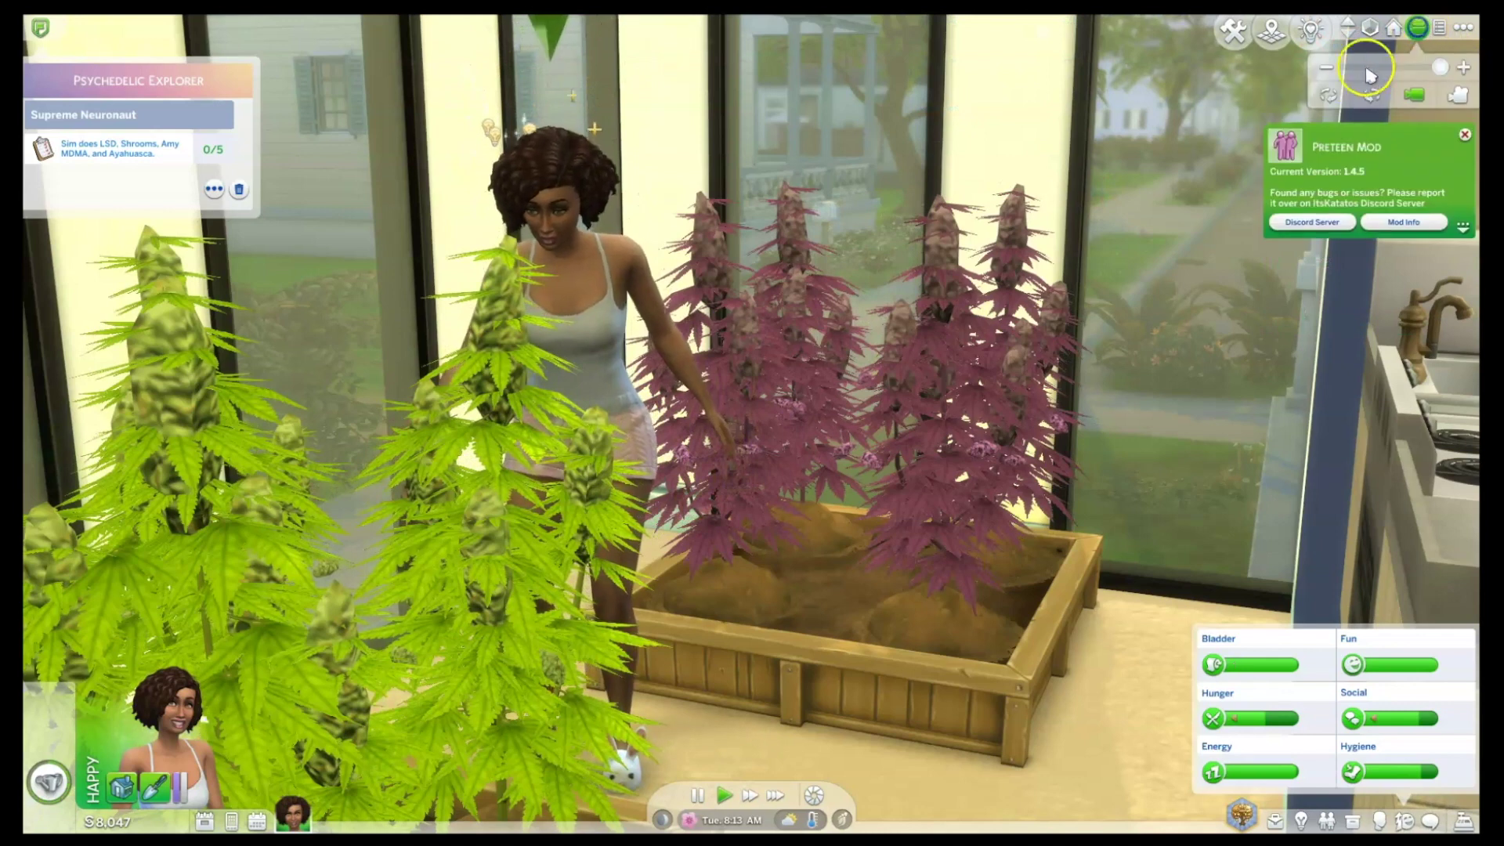
left_click(1324, 68)
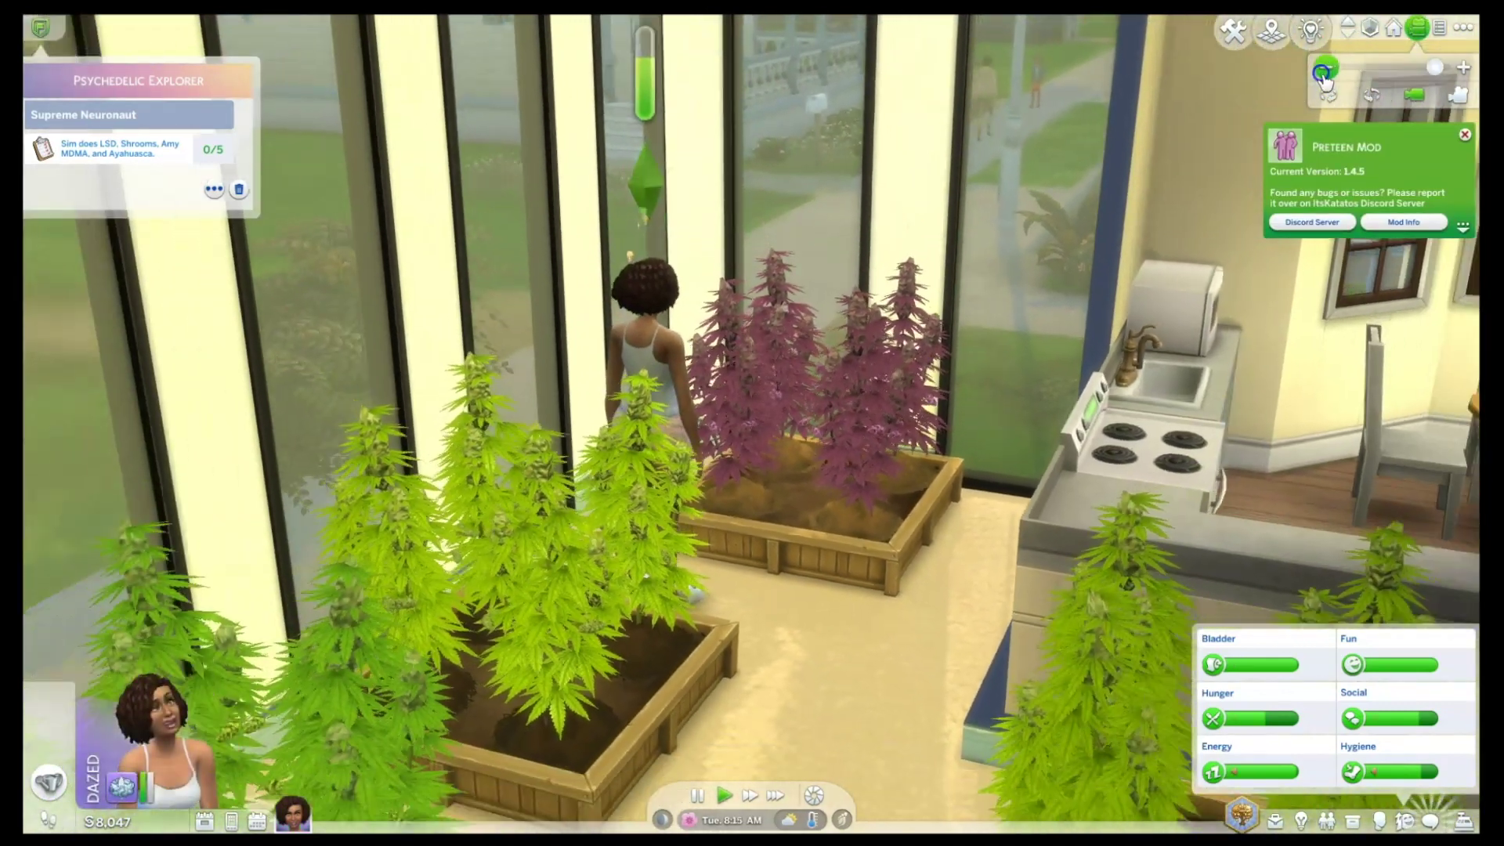
left_click(678, 829)
left_click(697, 795)
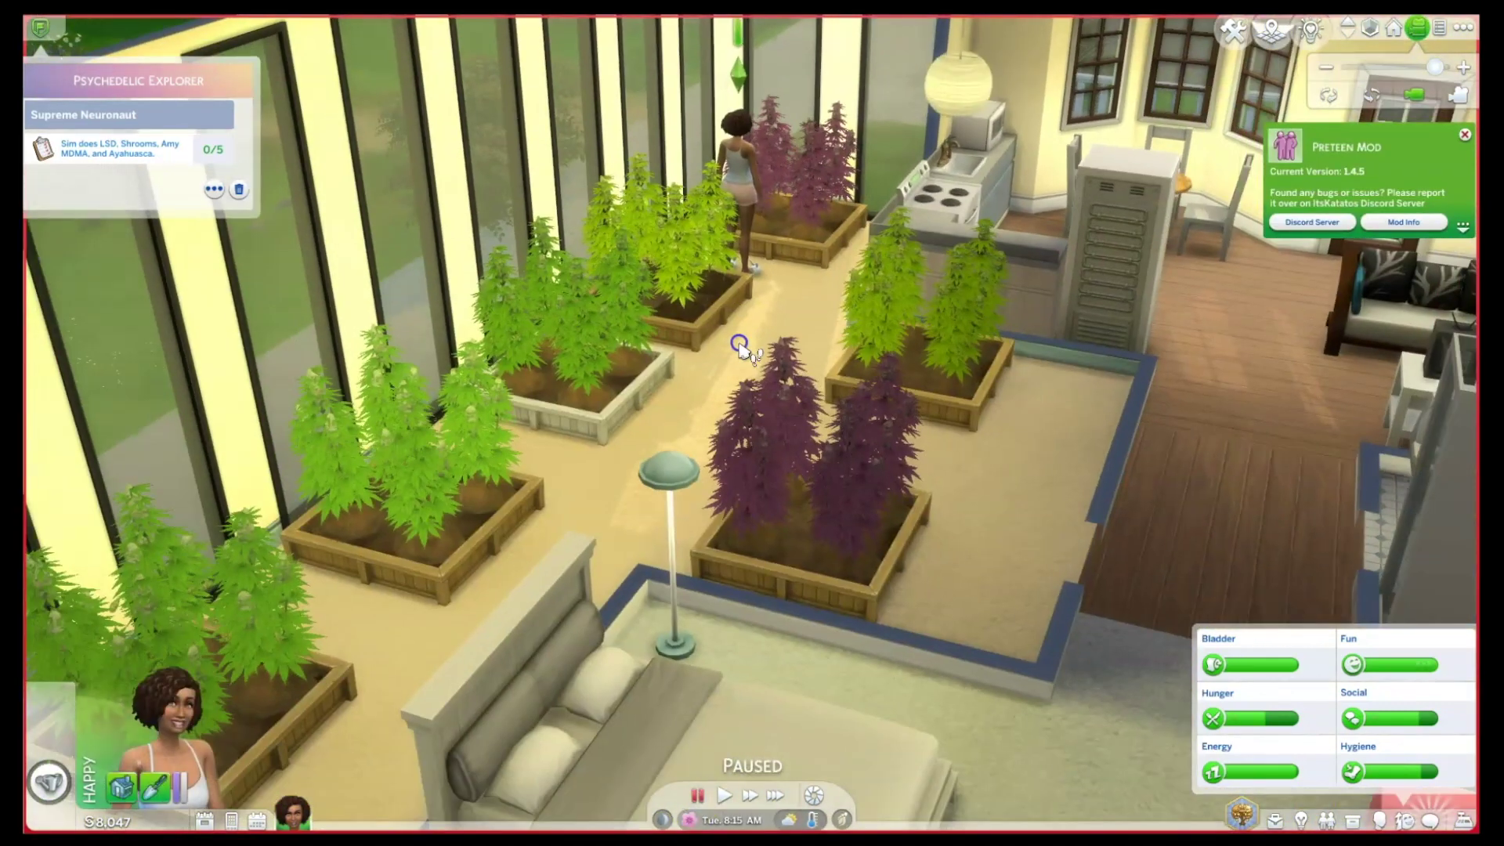
Open the Sim's interactions and review the Pregnancy & Family options, including Adoption, then return to the previous choices.
left_click(741, 156)
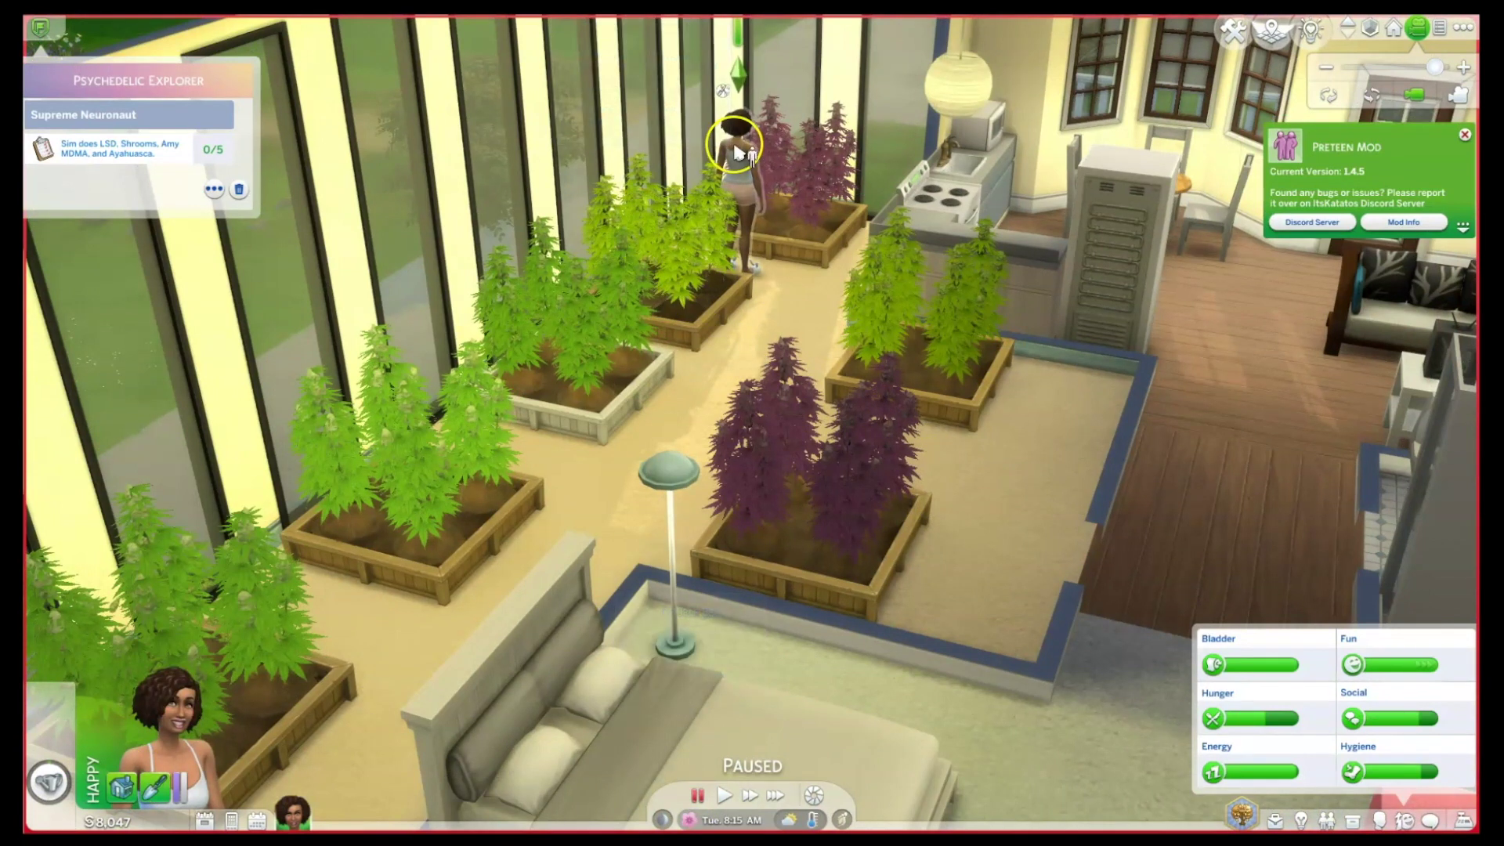
left_click(741, 157)
left_click(746, 83)
left_click(744, 52)
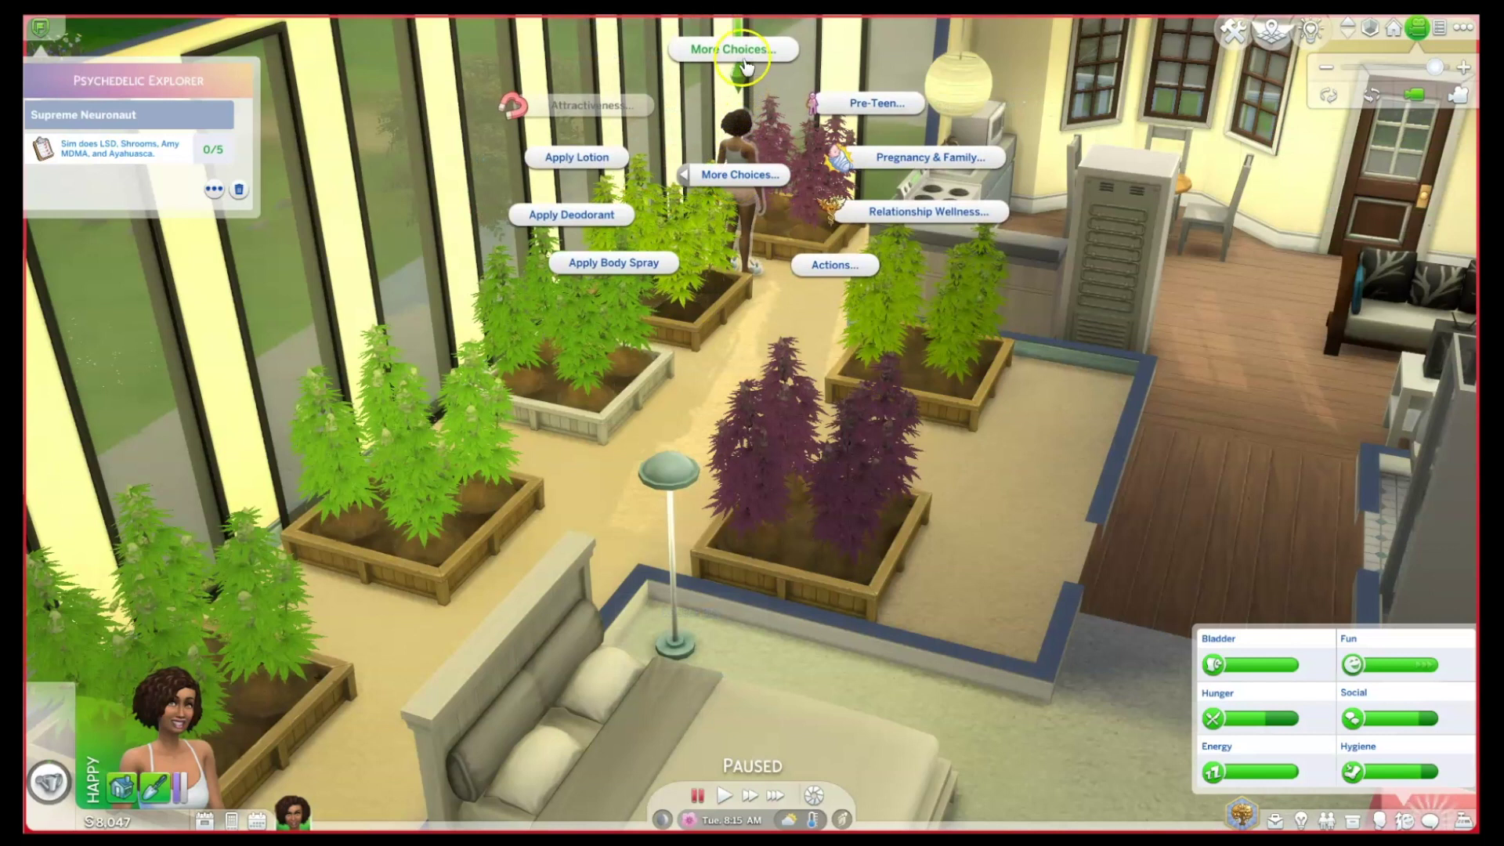
left_click(958, 167)
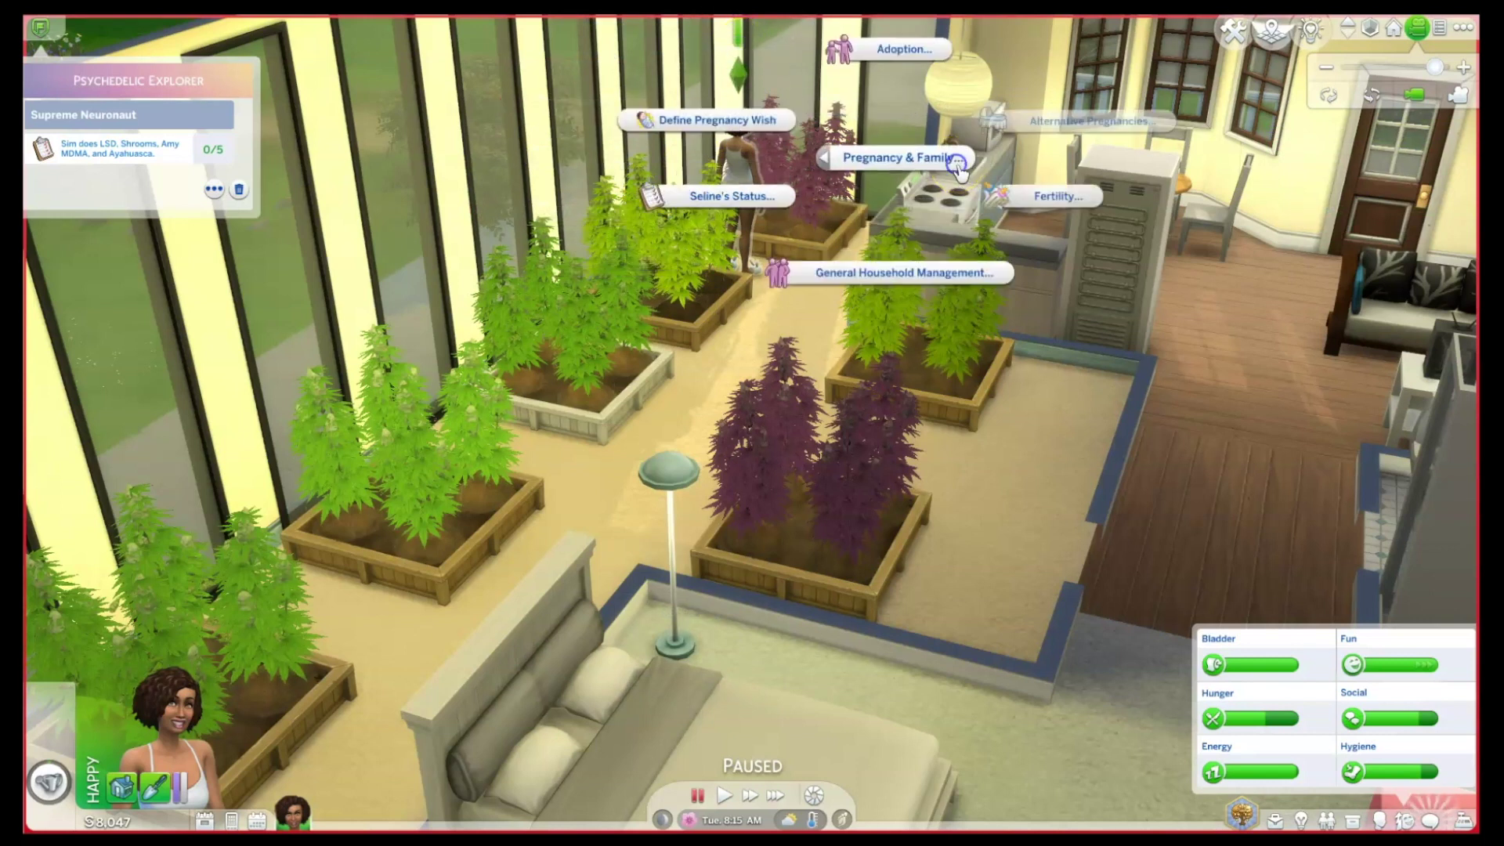
left_click(918, 56)
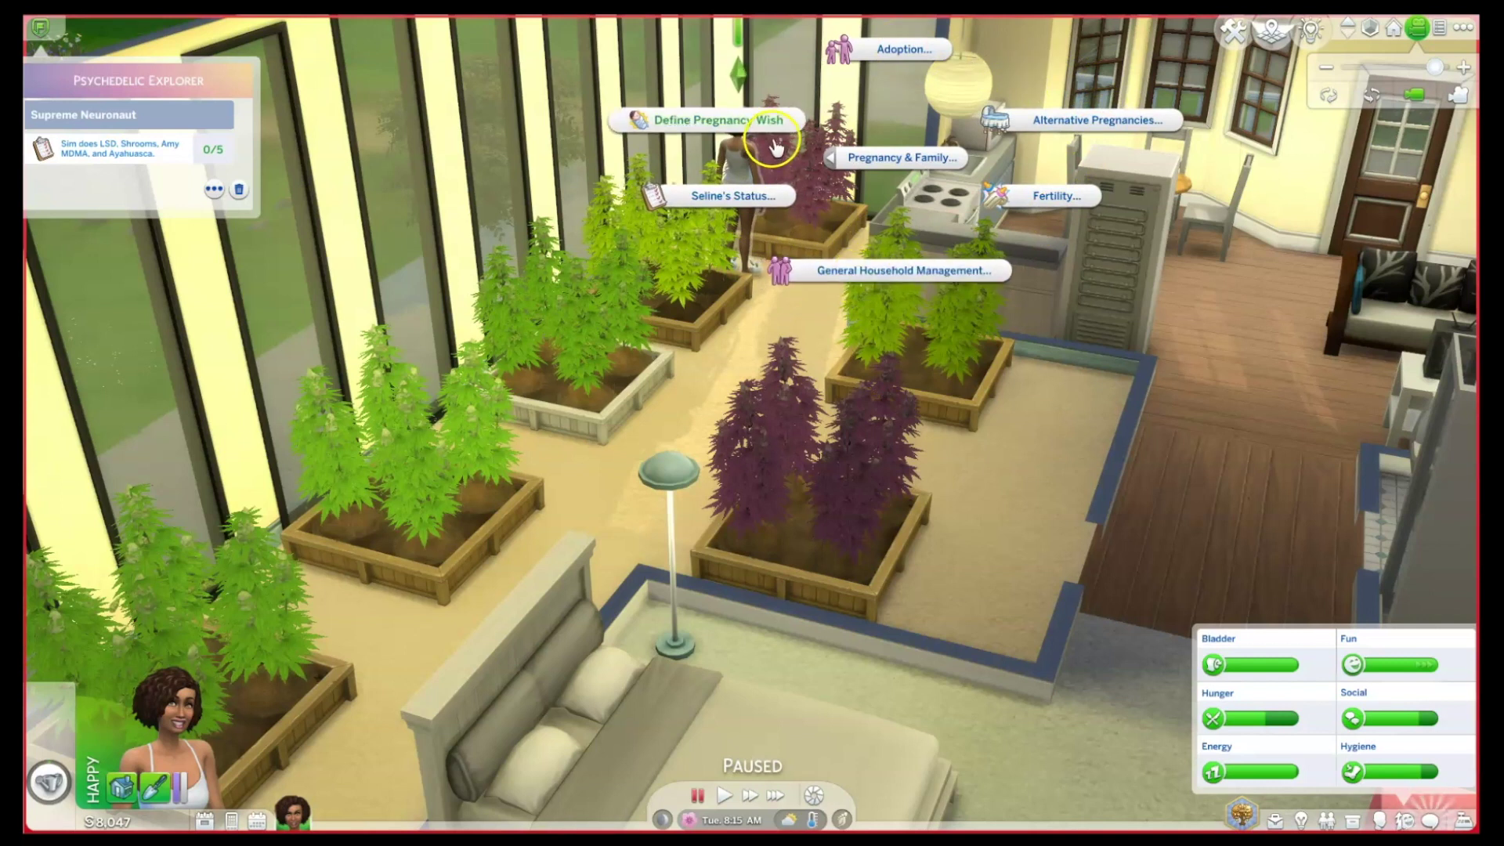
left_click(893, 157)
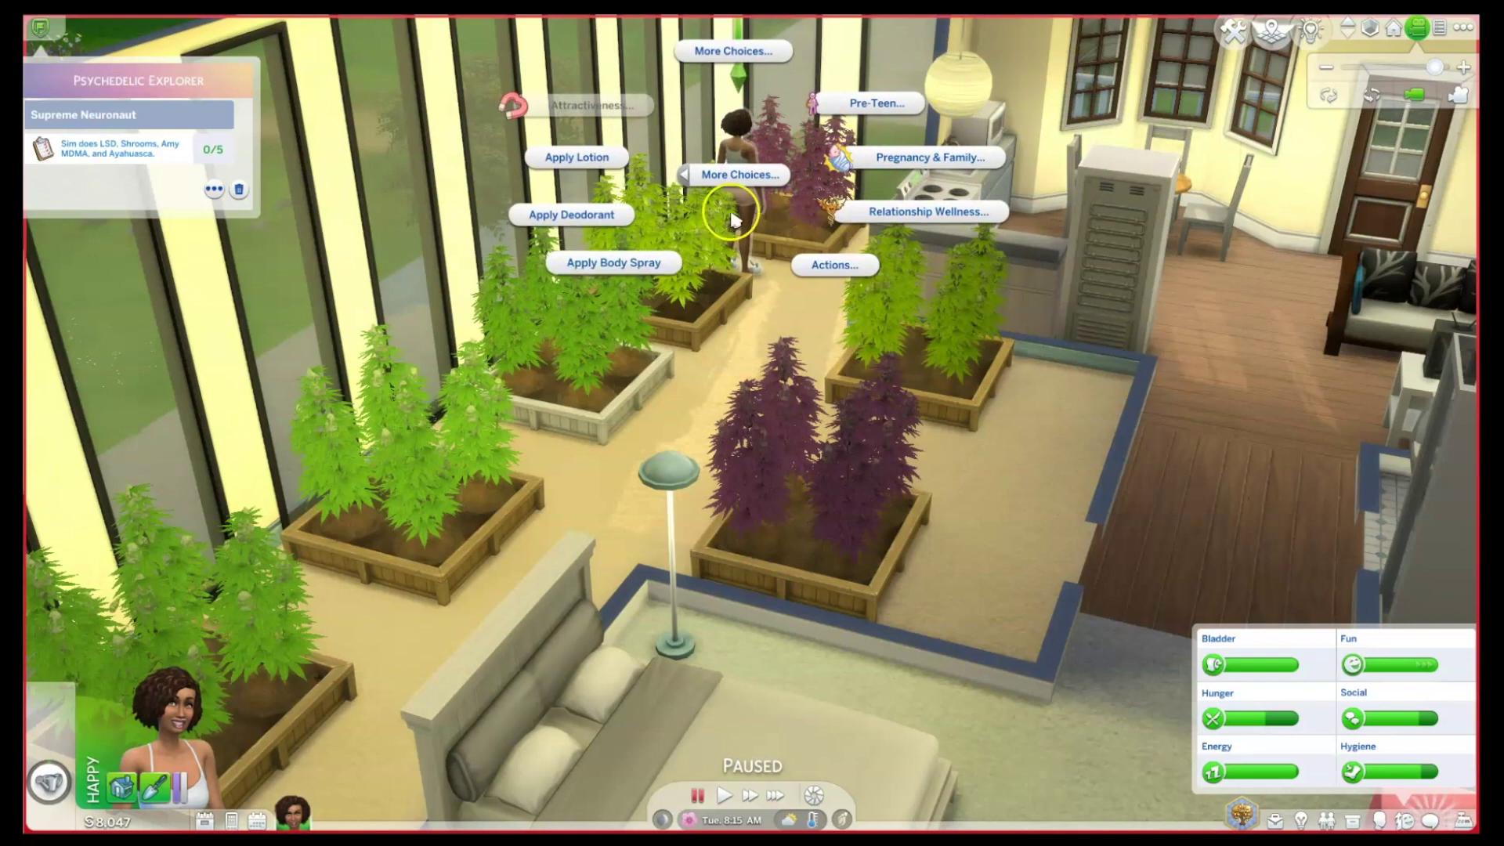
Review the Sim's Relationship Wellness options, then go back and show the next set of interactions.
left_click(966, 223)
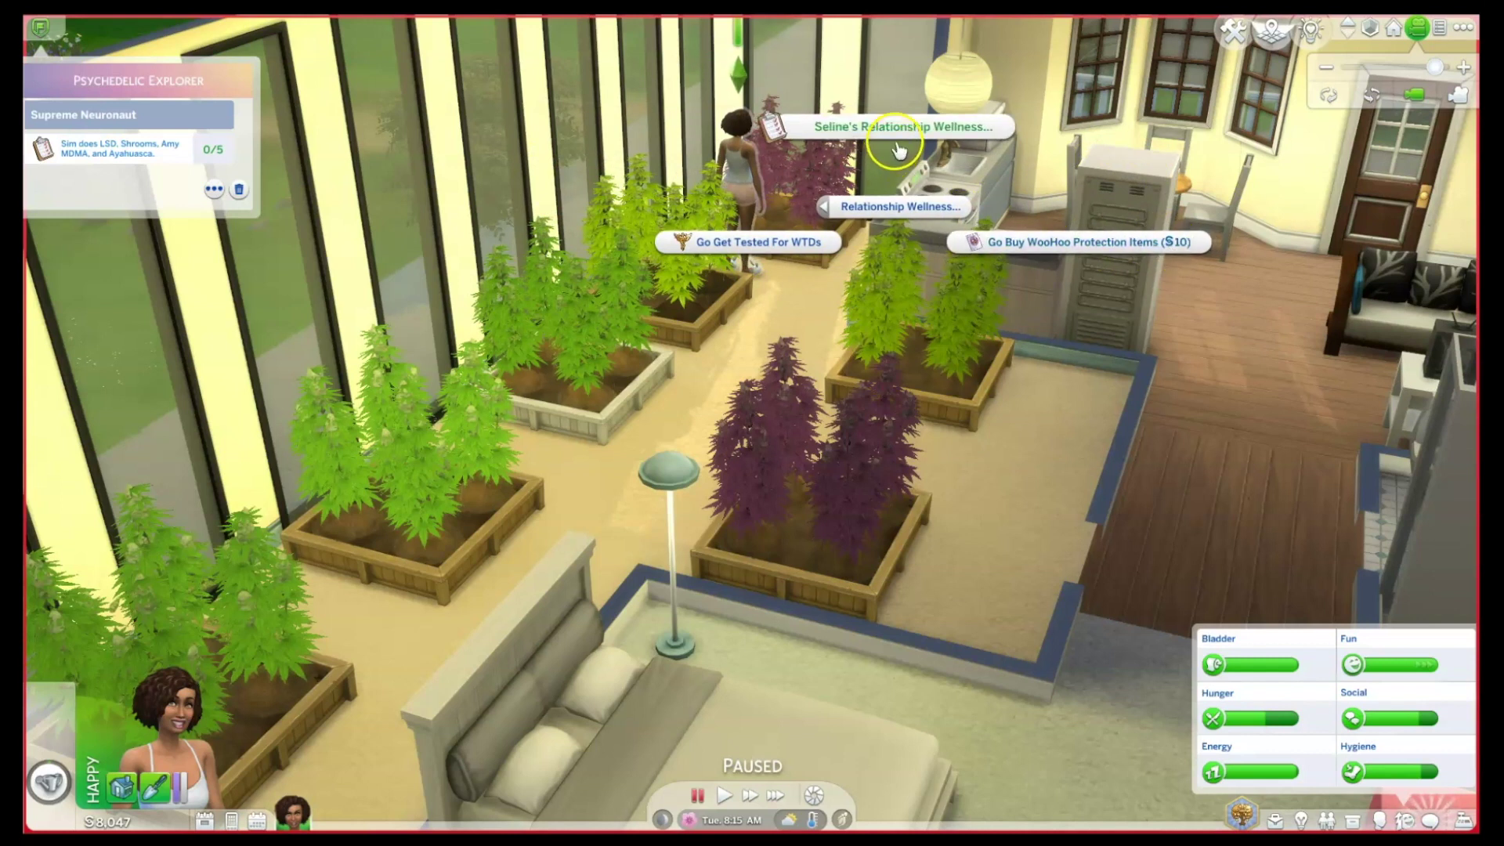
left_click(882, 213)
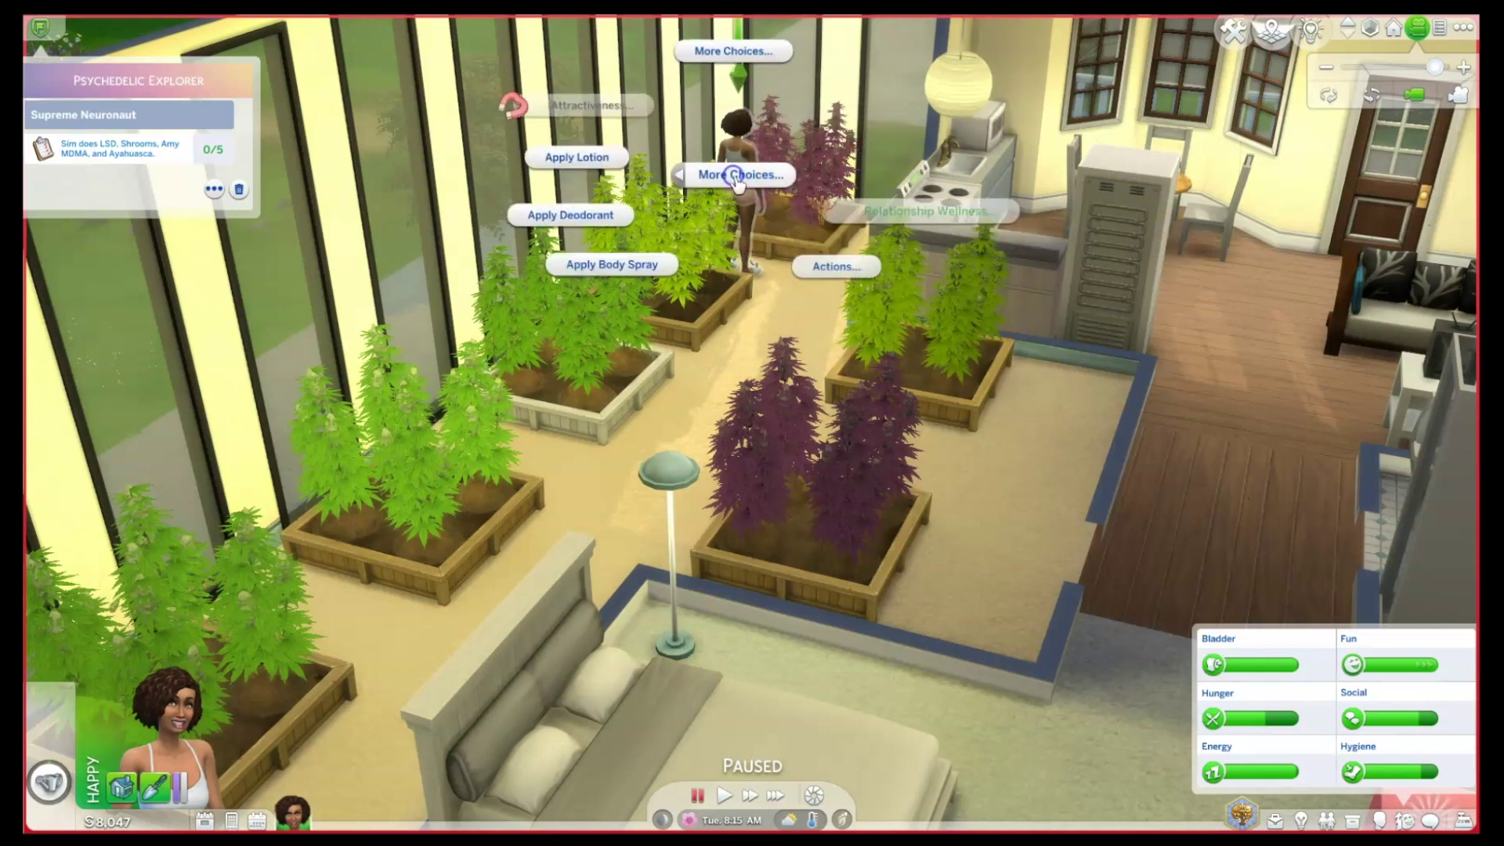
left_click(744, 56)
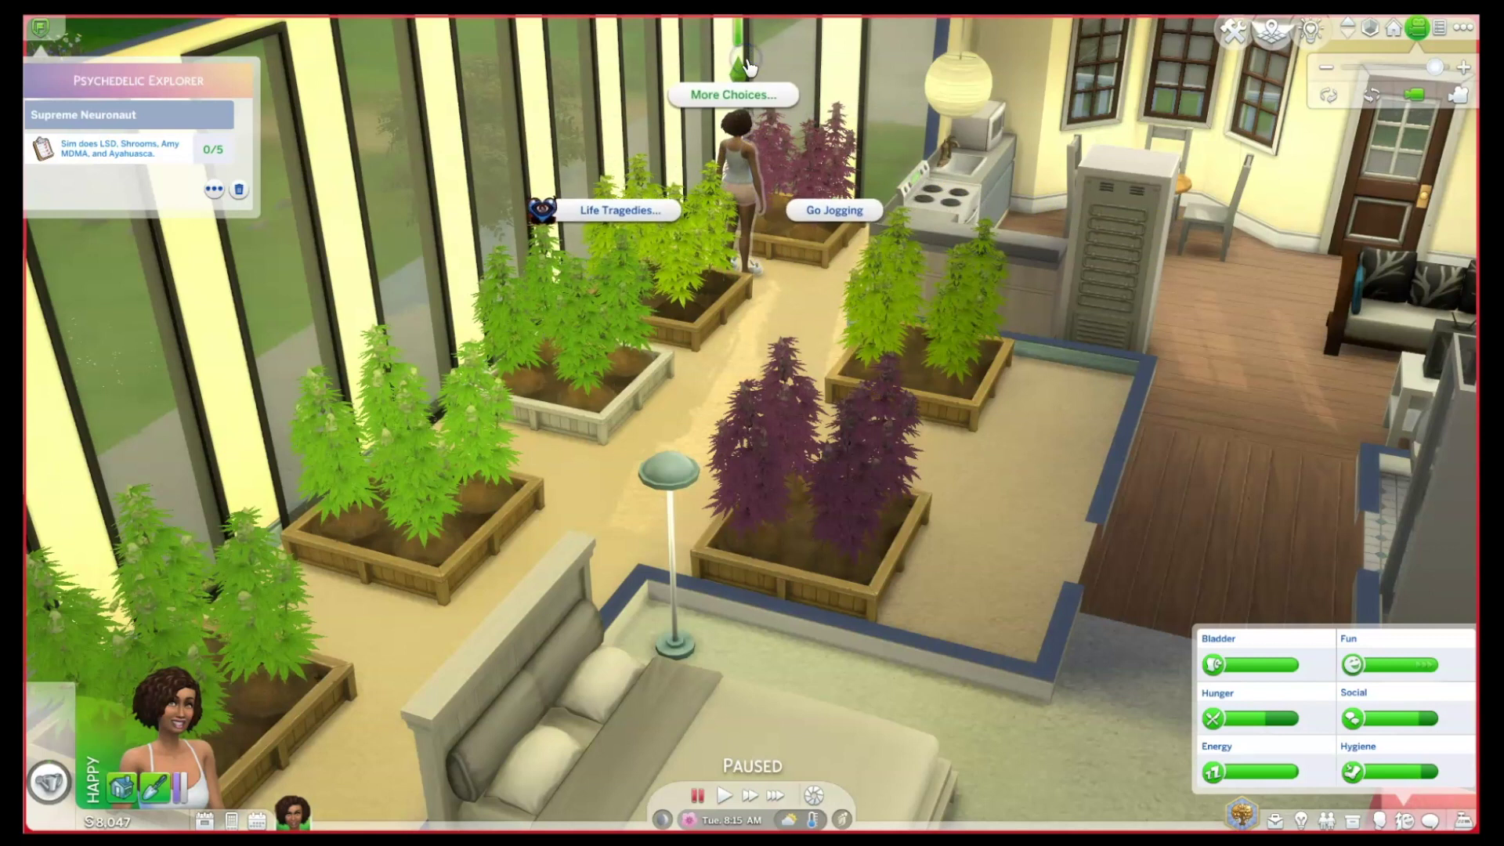
Dismiss the interaction choices and look through the Sim's social groups, traits, relationships, inventory, skills and career details.
left_click(1238, 470)
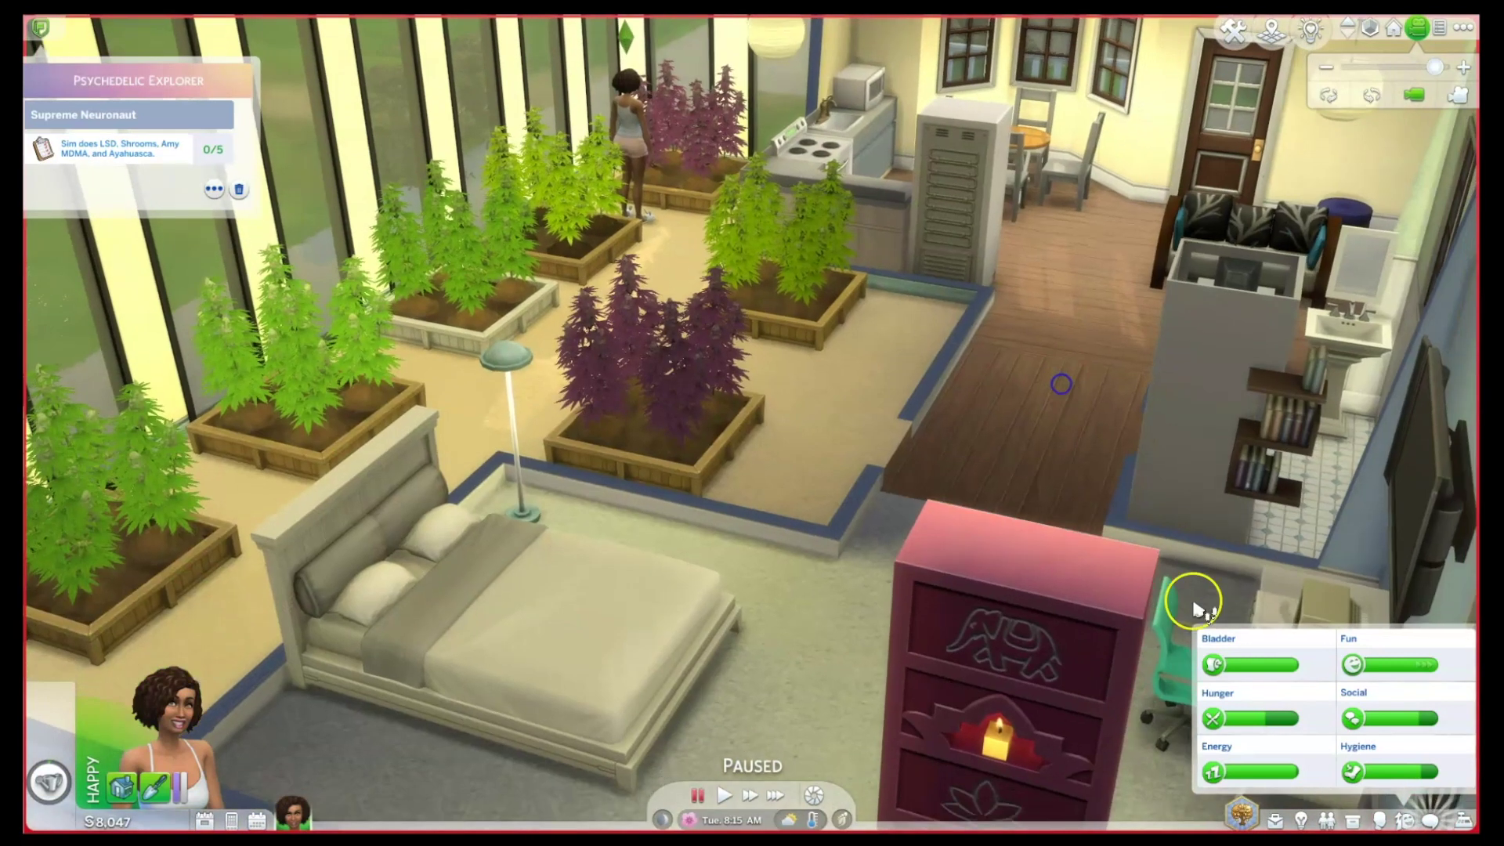
left_click(1428, 821)
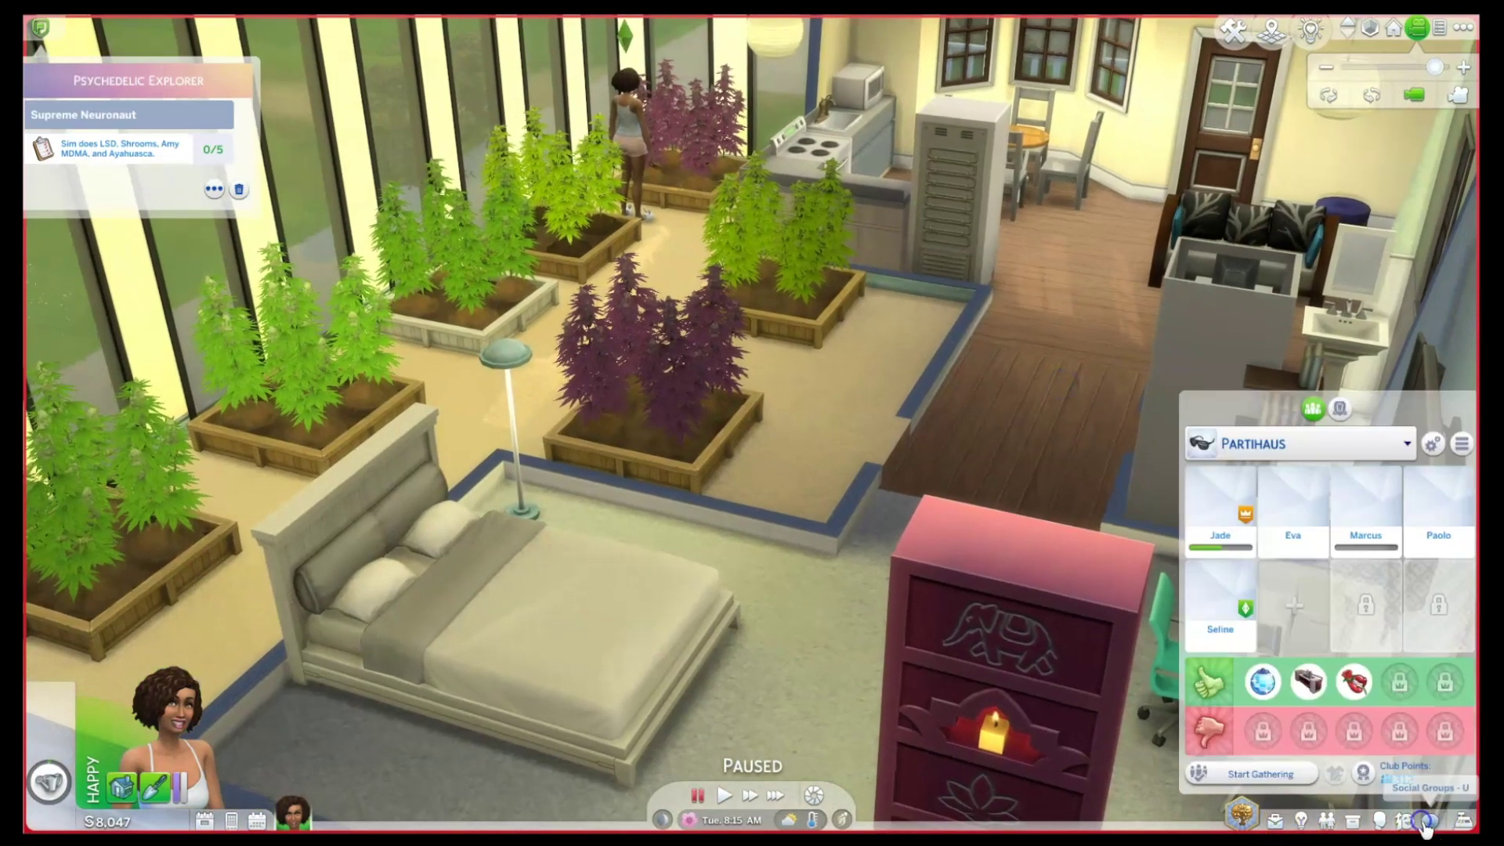
left_click(1404, 820)
left_click(1326, 820)
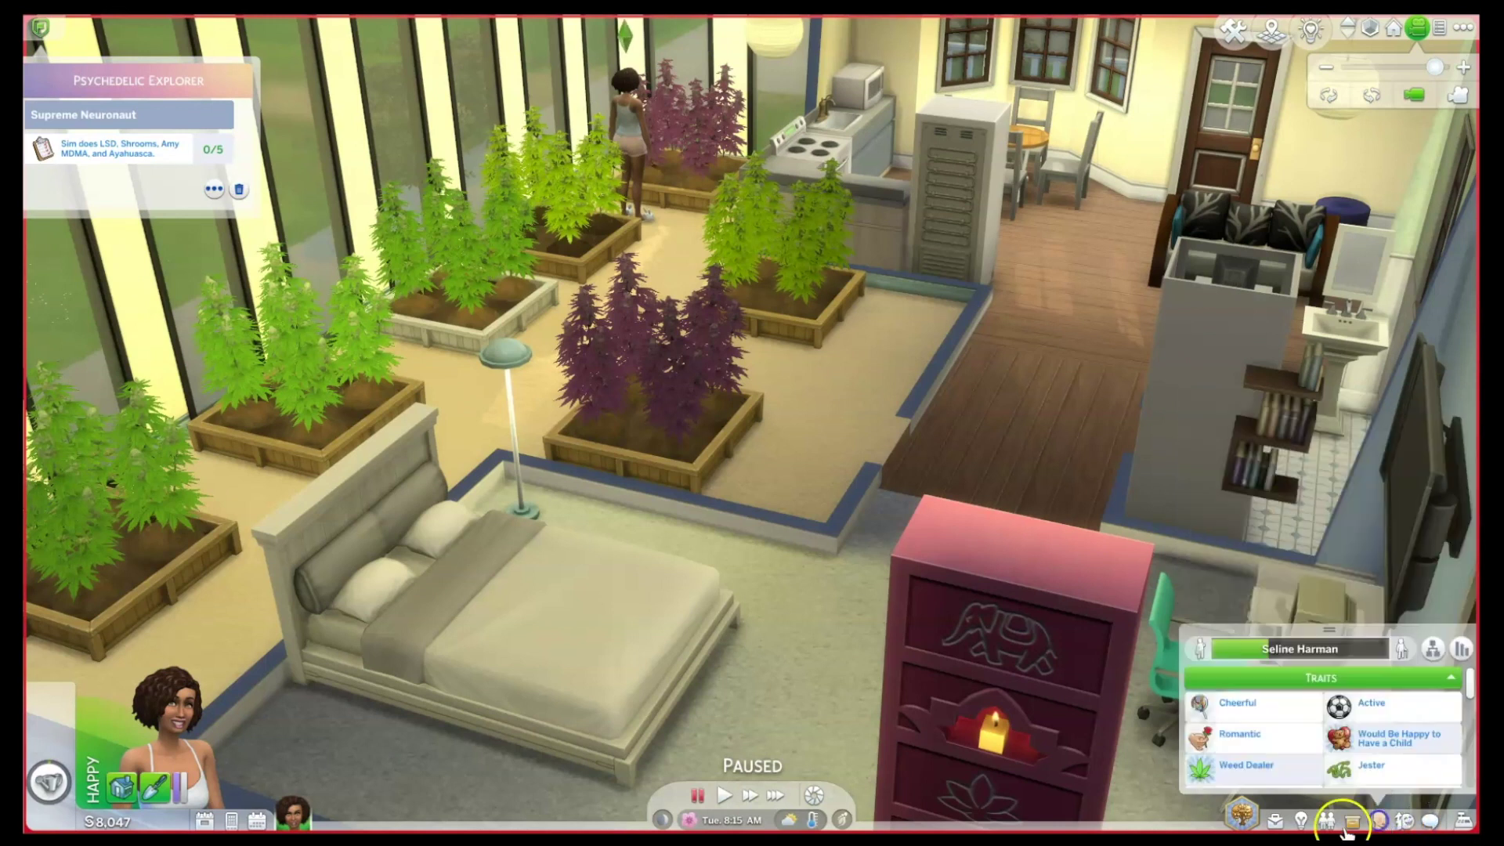
left_click(1353, 820)
left_click(1307, 821)
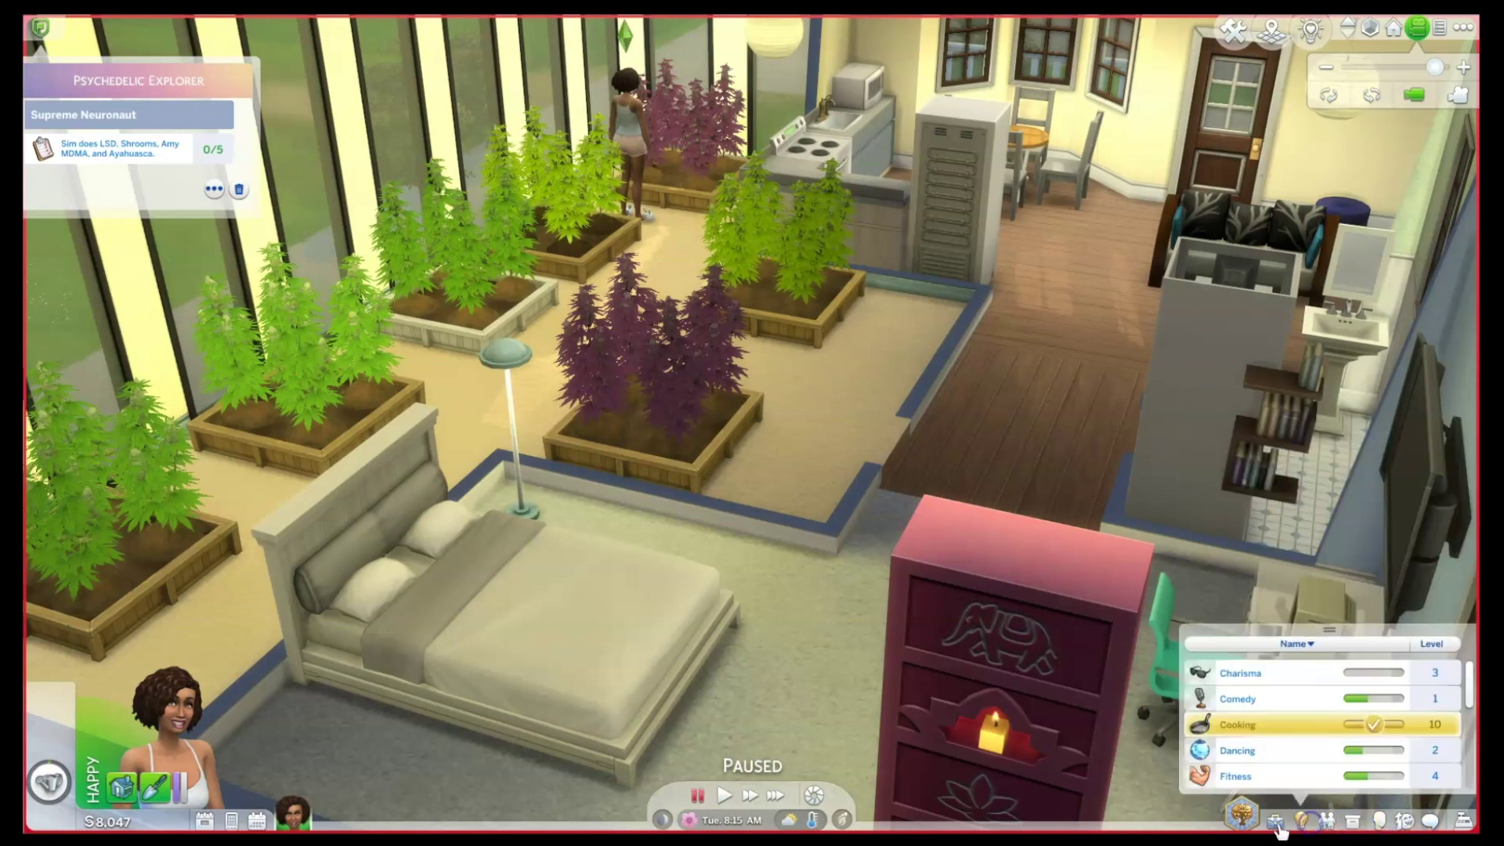
left_click(1275, 821)
left_click_drag(840, 242, 1148, 647)
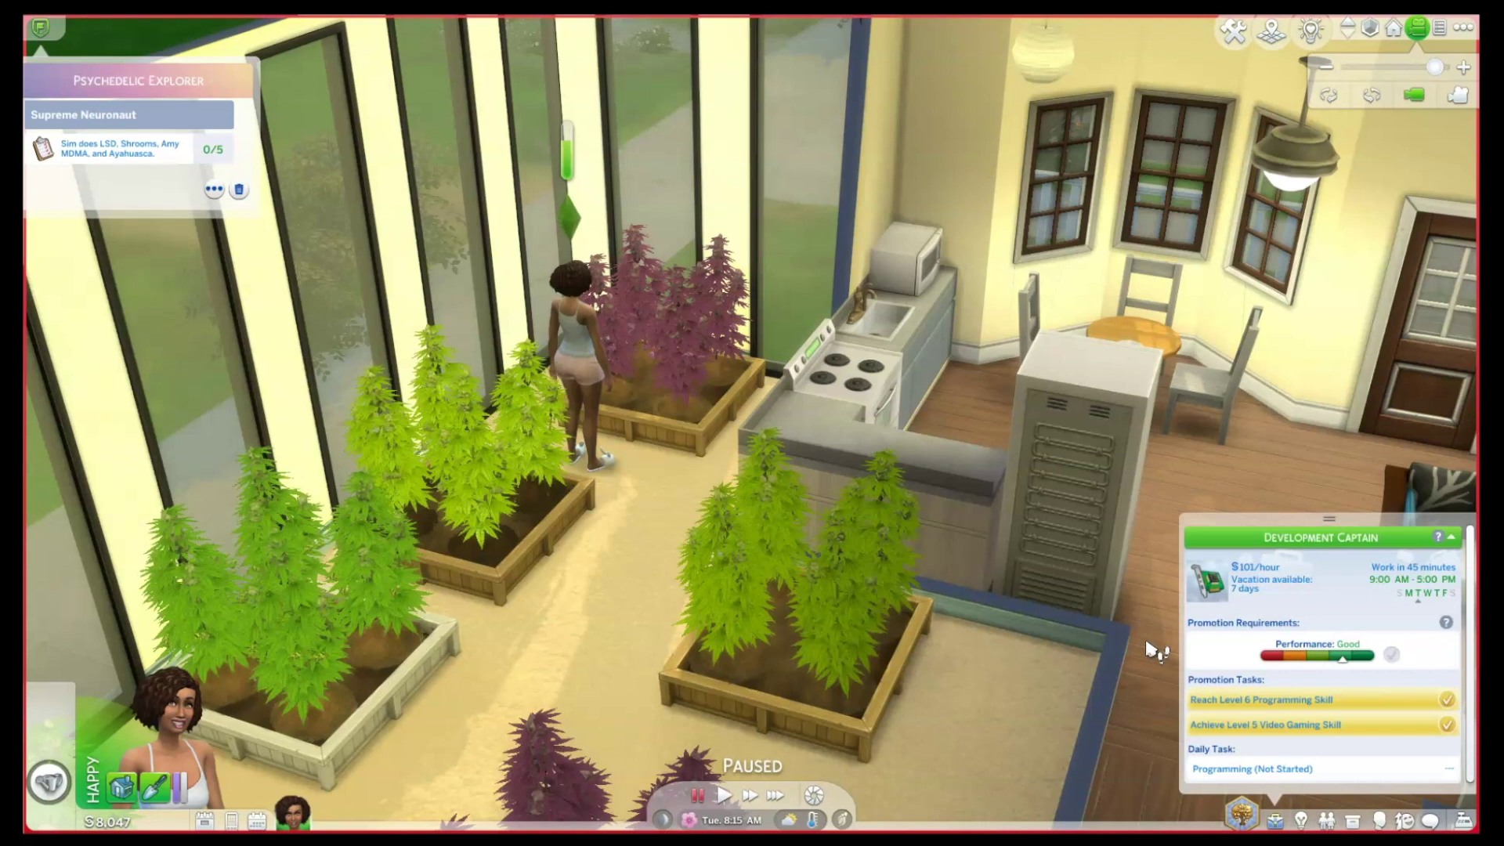
left_click(956, 701)
left_click_drag(906, 501, 857, 460)
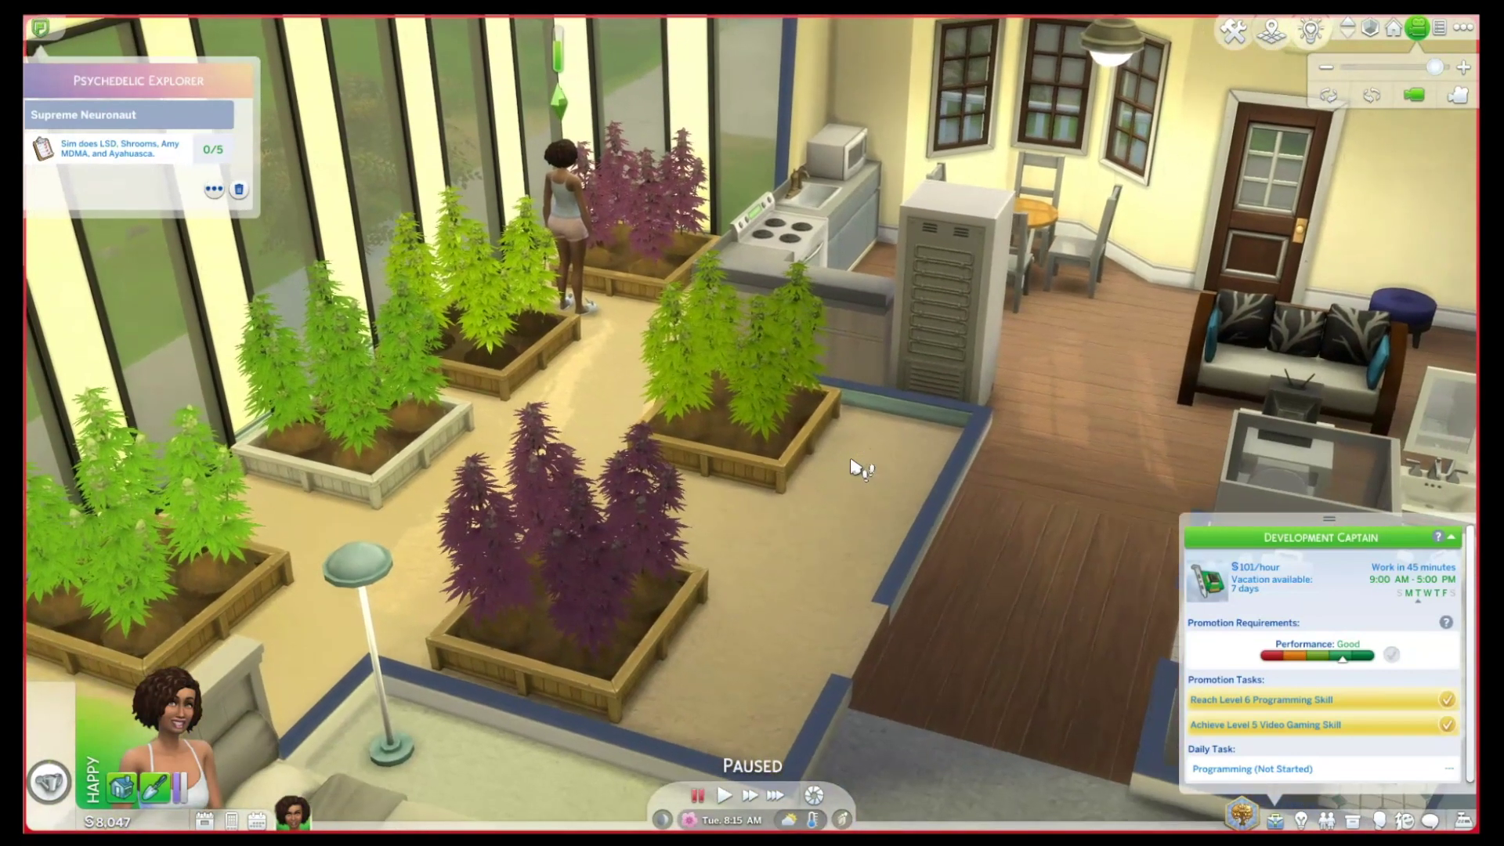
left_click(809, 440)
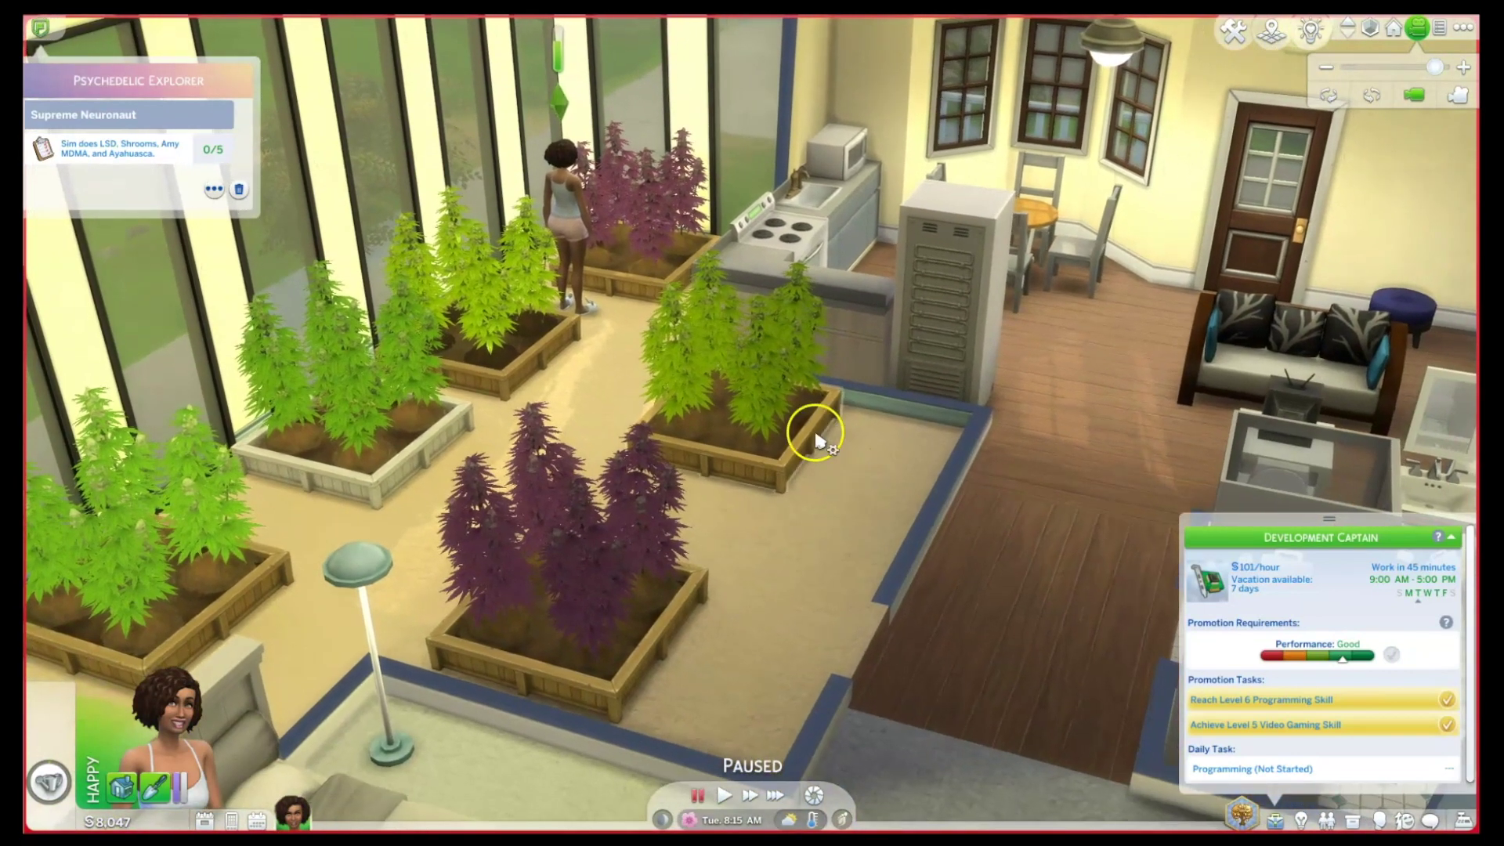